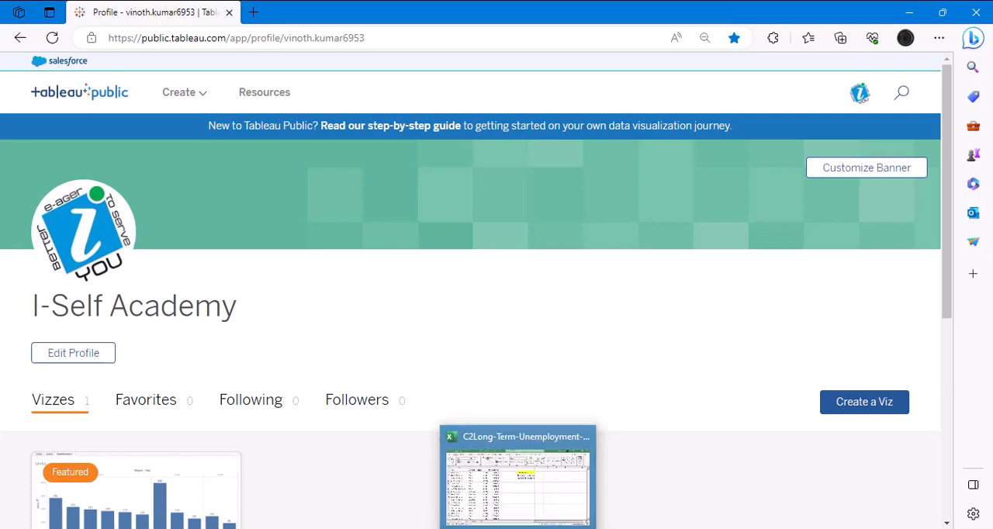
- Switch to the C2Long-Term-Unemployment-Statistics workbook in Excel and check the date range of the Period column on Sheet1
click(518, 526)
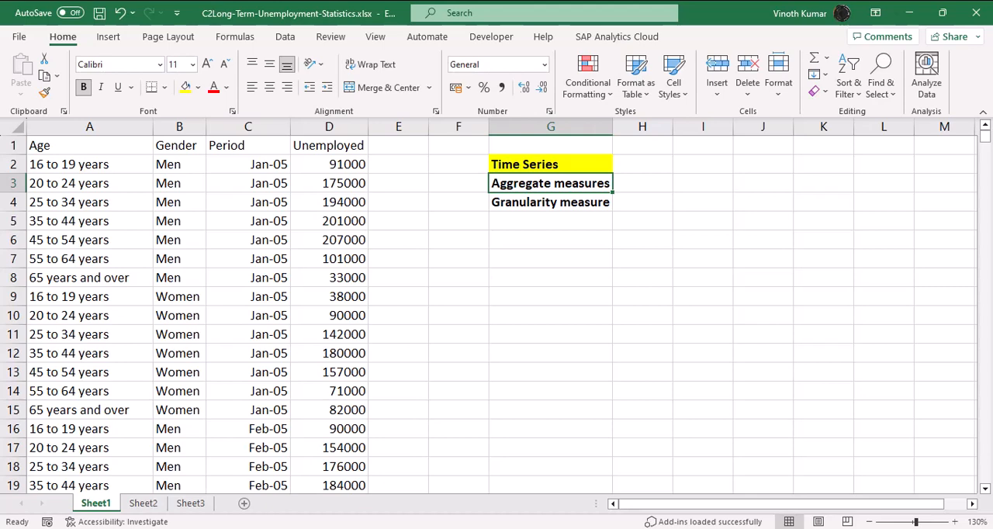
key(Left)
key(Left)
key(Left)
key(Left)
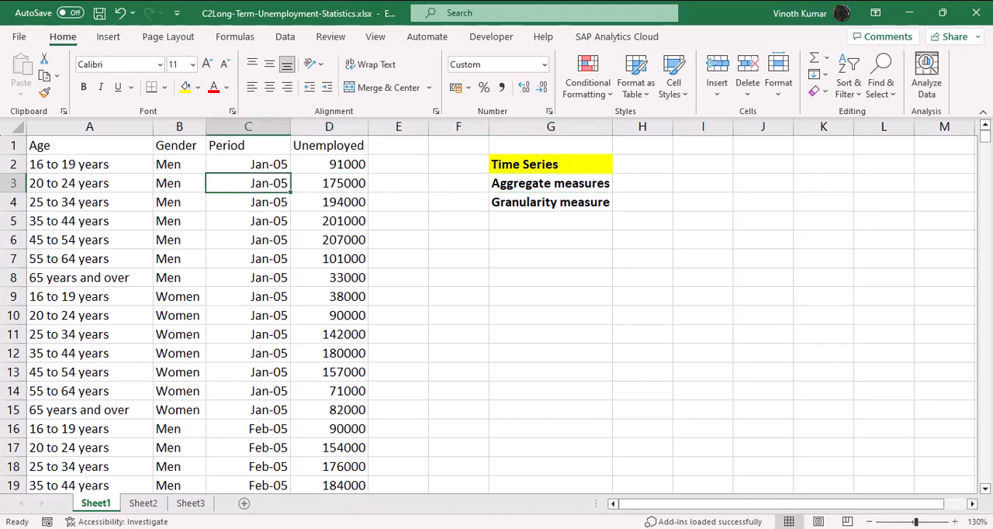
key(ctrl+Down)
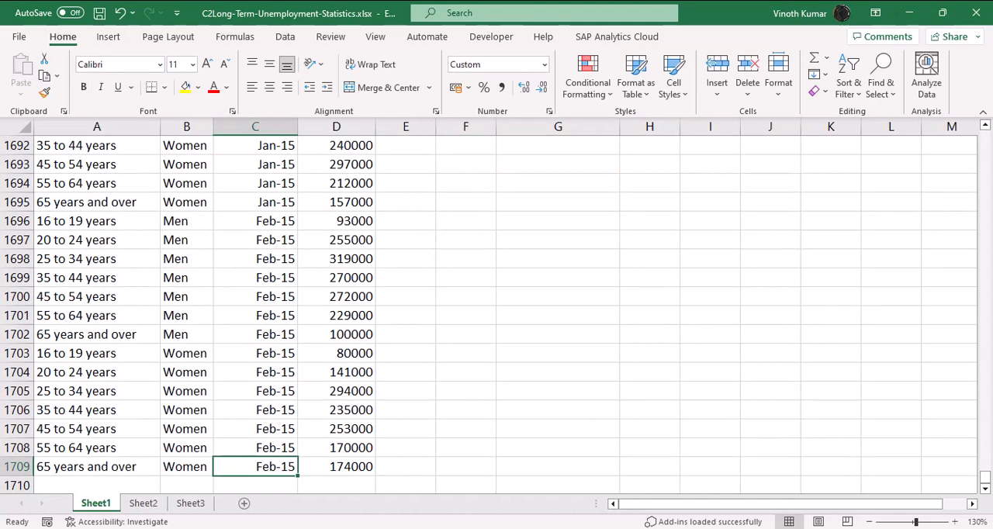
key(ctrl+Up)
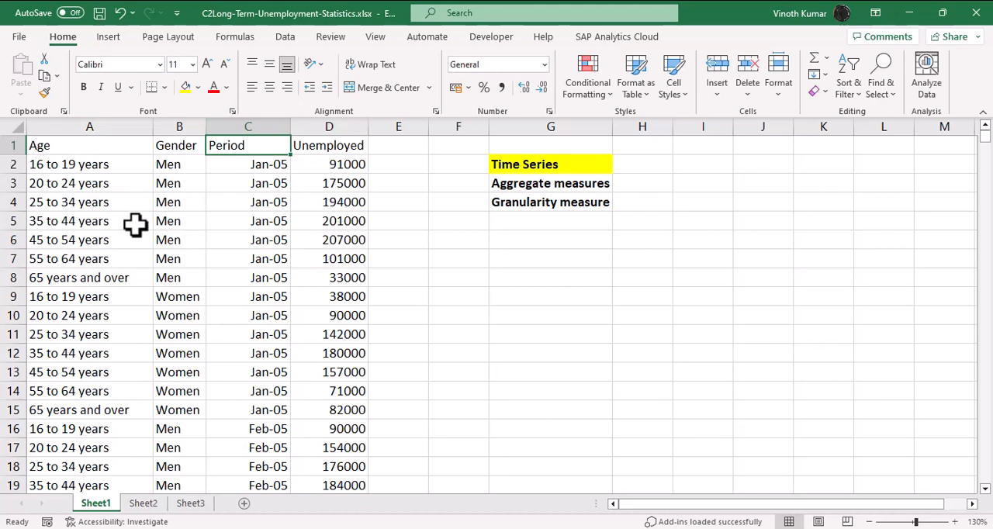
- Check the contents of Sheet2 and Sheet3, and return to Sheet1
click(153, 506)
click(189, 506)
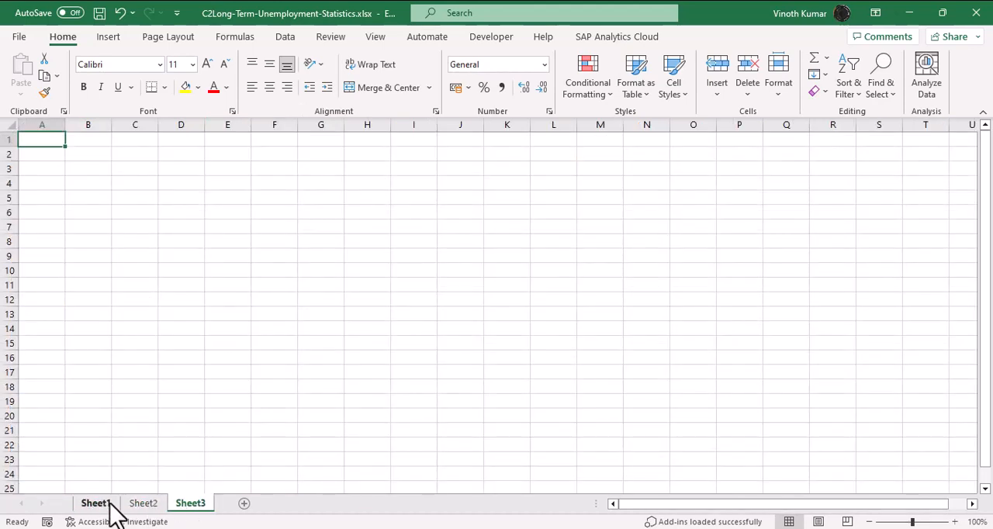
click(110, 505)
- Cut column G with the measure notes from Sheet1 and open Sheet2 as the destination
click(543, 129)
right_click(543, 130)
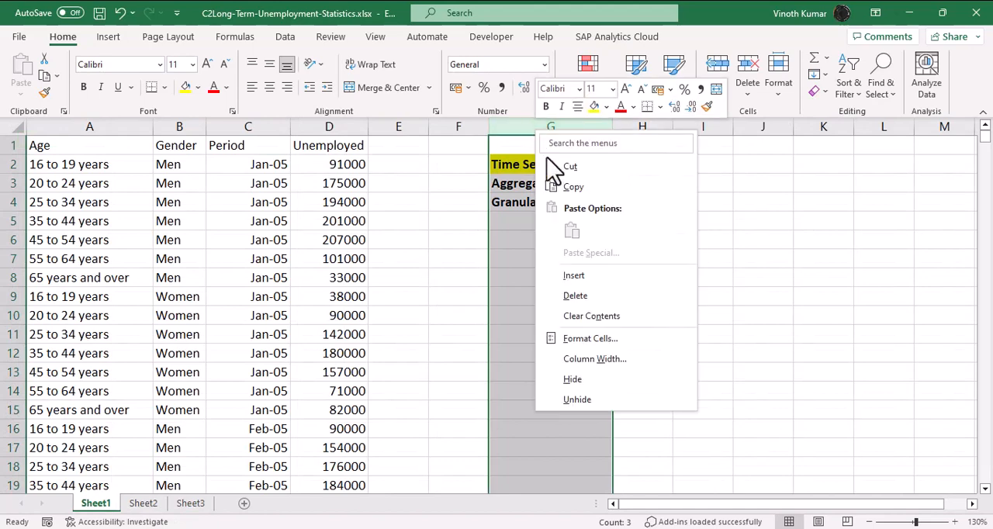
click(571, 187)
click(148, 504)
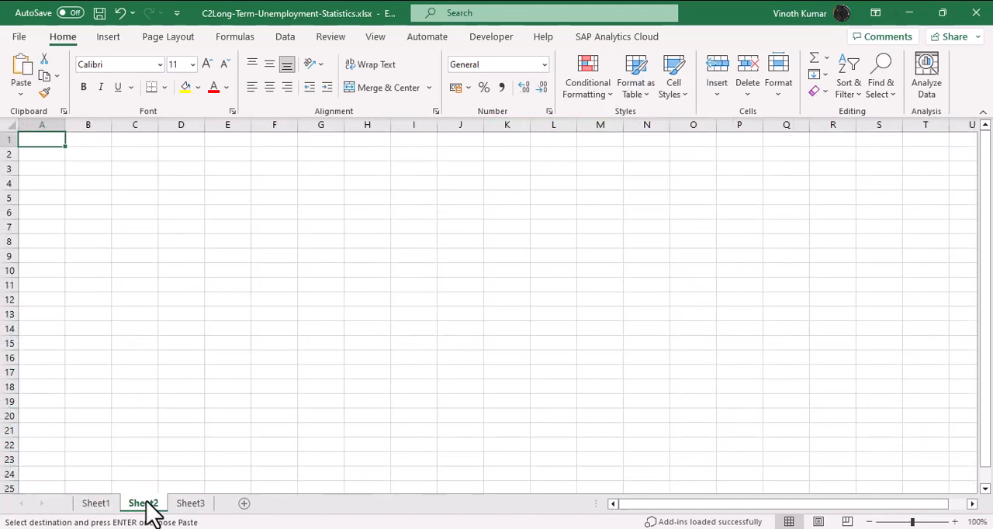
- Try to paste the cut column at cell B2 of Sheet2
right_click(81, 154)
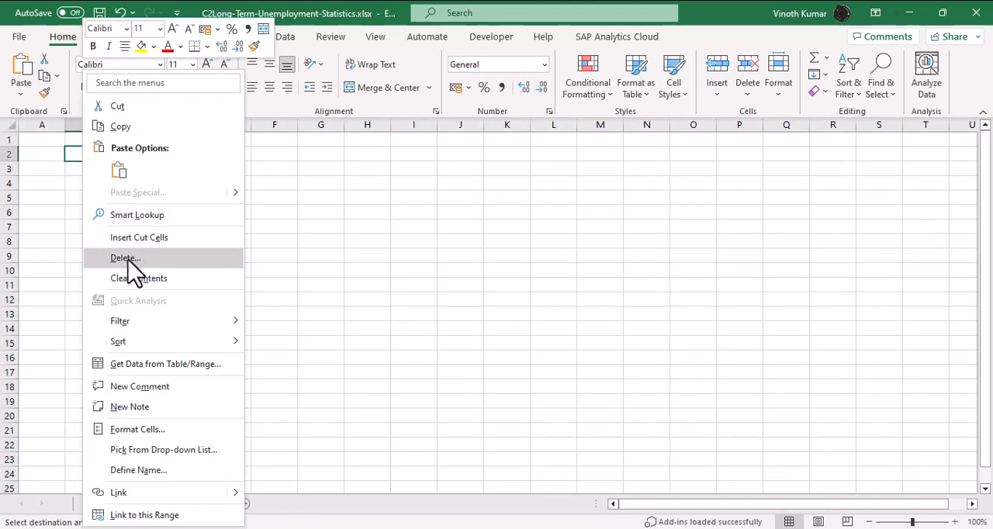
click(119, 169)
click(518, 313)
click(505, 342)
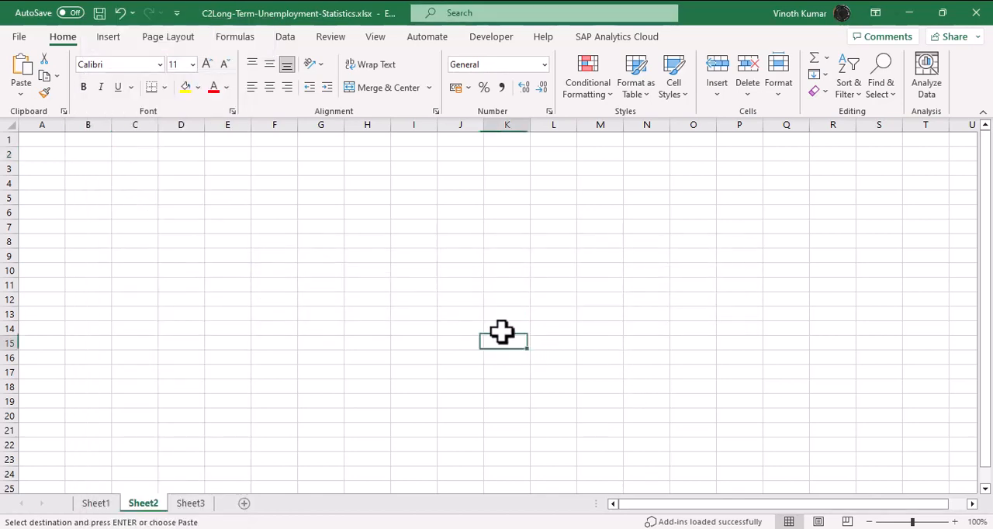
- Paste the cut column into column B of Sheet2 and return to Sheet1
right_click(101, 126)
click(130, 211)
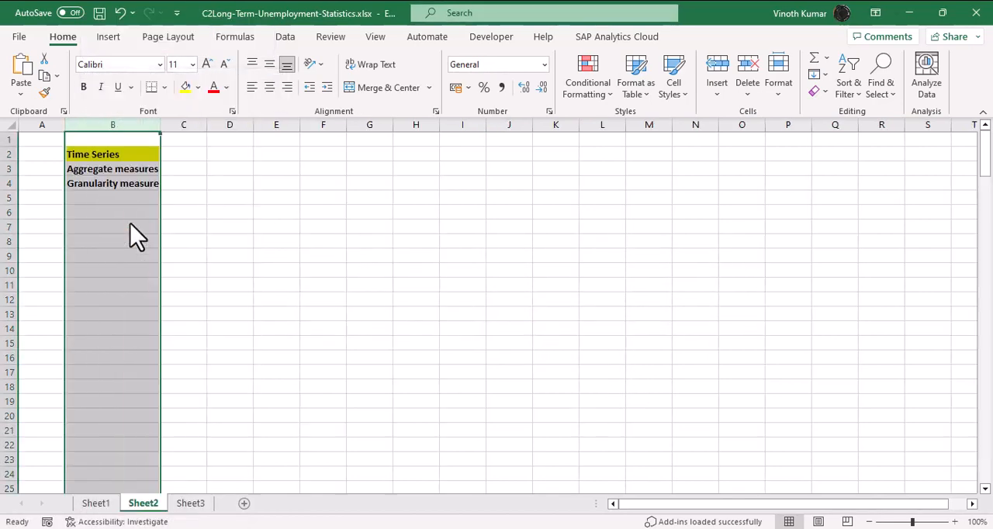
click(462, 299)
click(107, 505)
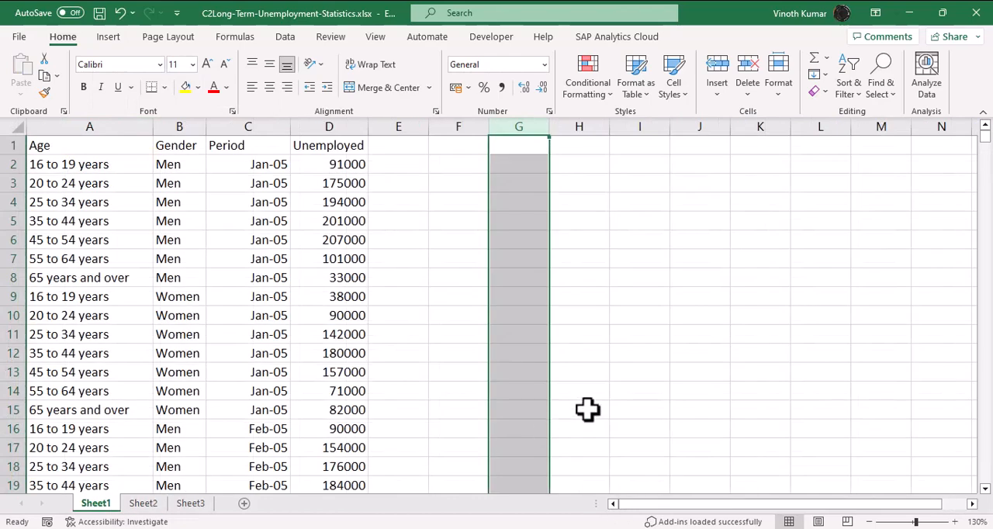
click(587, 410)
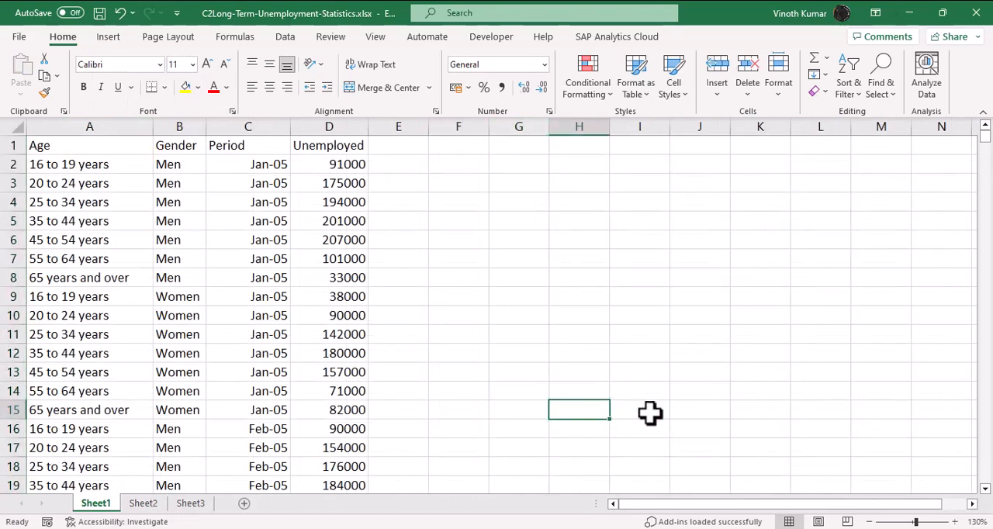
- Close the workbook with its changes saved and create a new viz from the Tableau Public profile
click(976, 13)
click(460, 293)
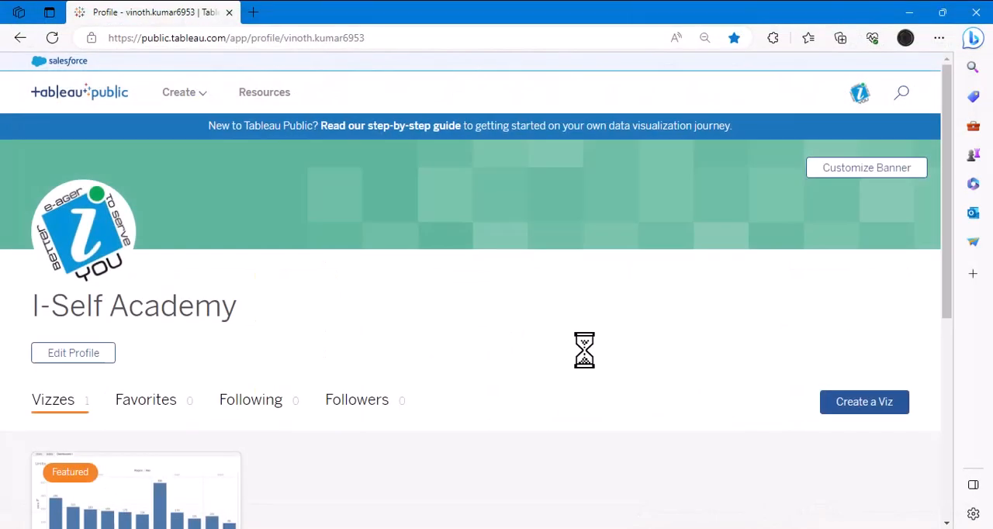
click(870, 417)
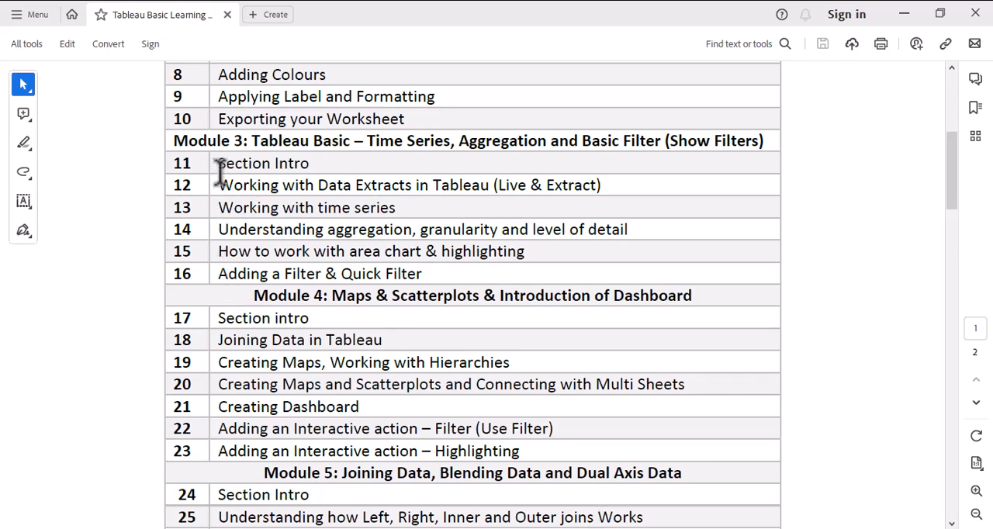
- Review lessons 11 and 12 of Module 3, Section Intro and Working with Data Extracts, in the course outline PDF
drag(217, 160, 329, 163)
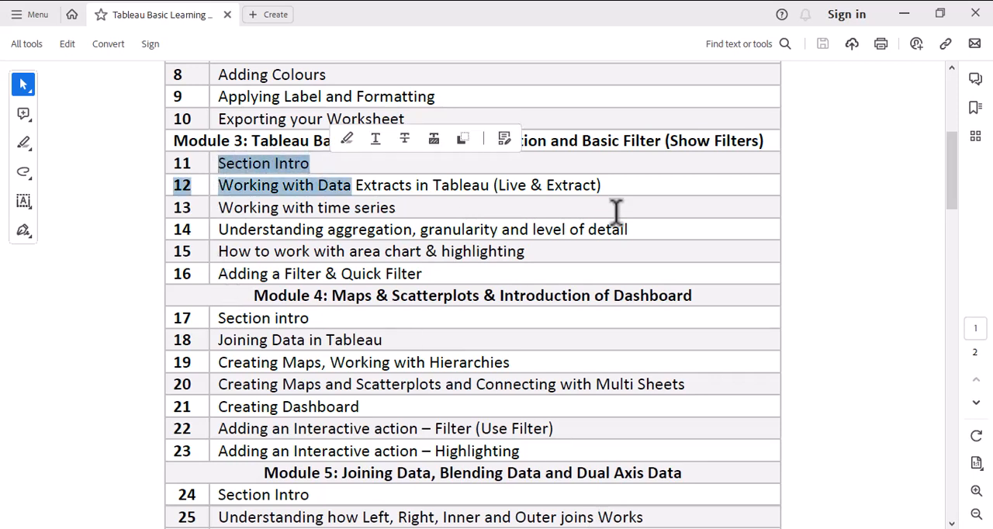
drag(620, 194, 244, 194)
click(900, 359)
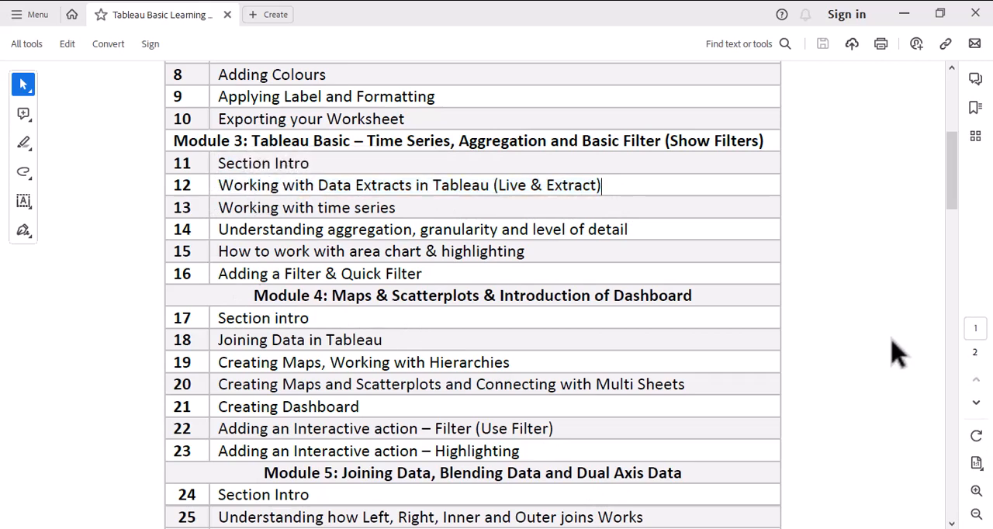
- Switch back to Tableau Public and upload C2Long-Term-Unemployment-Statistics.xlsx from the Tableau Basic folder inside Tableau Source
key(alt+Tab)
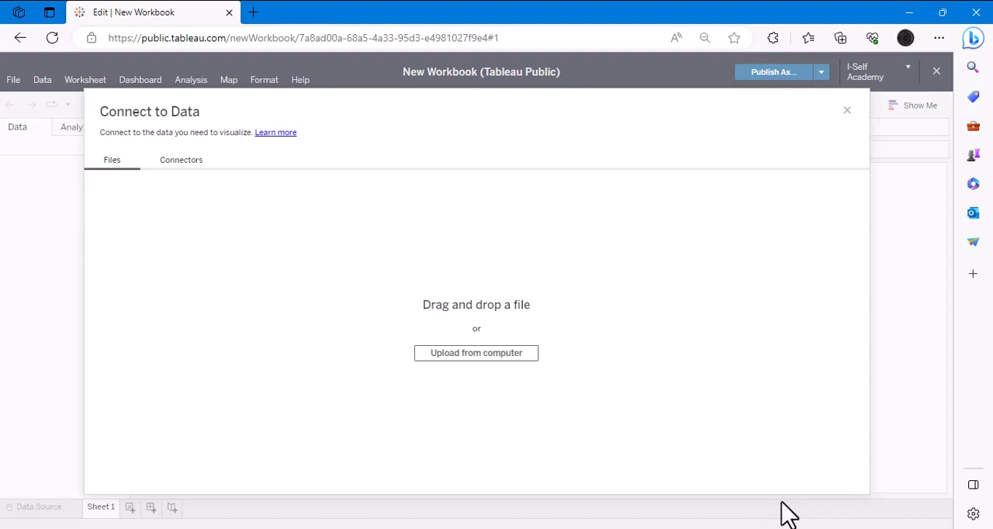
click(482, 357)
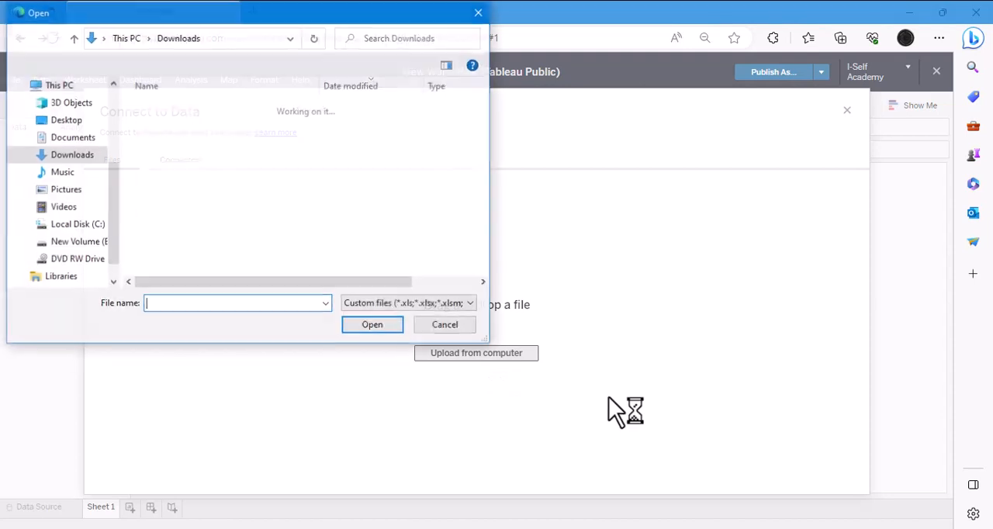
click(62, 120)
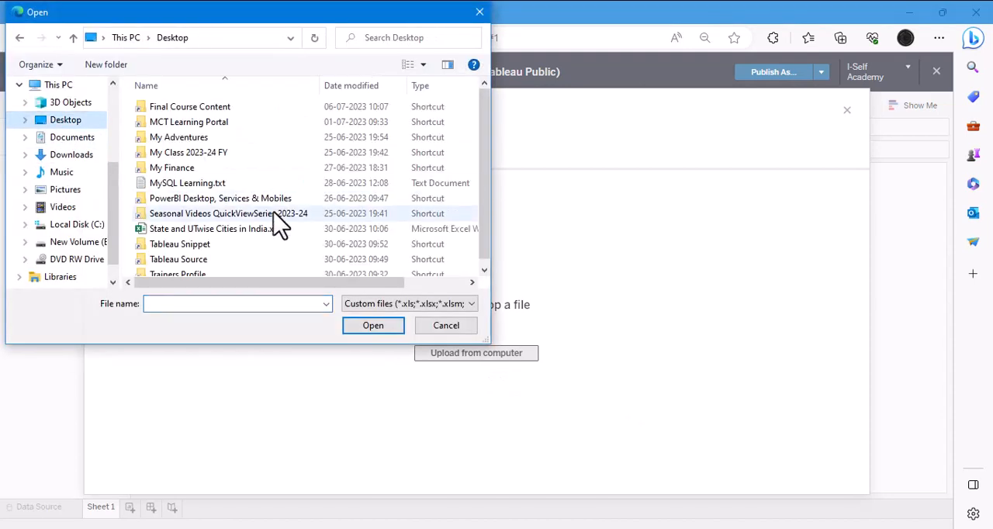
double_click(178, 259)
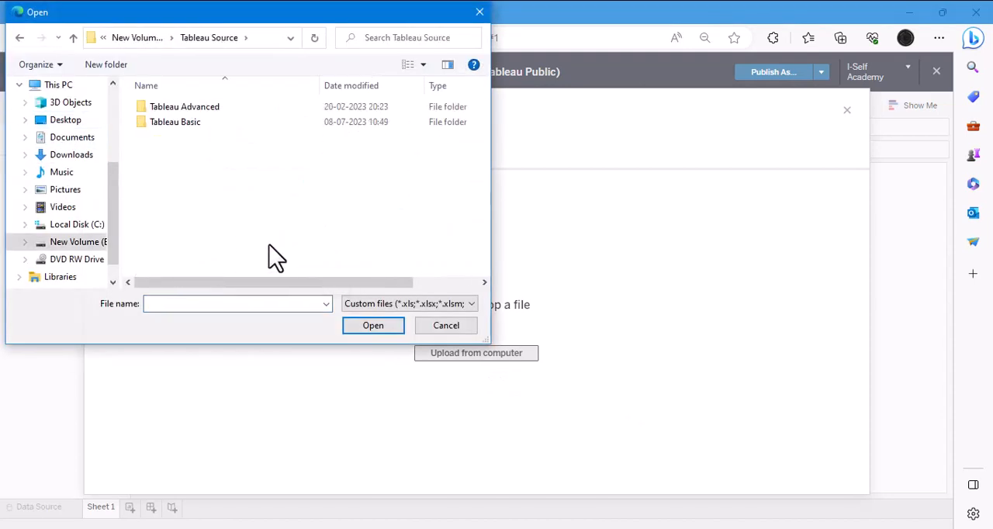
double_click(193, 124)
scroll(322, 217, down, 3)
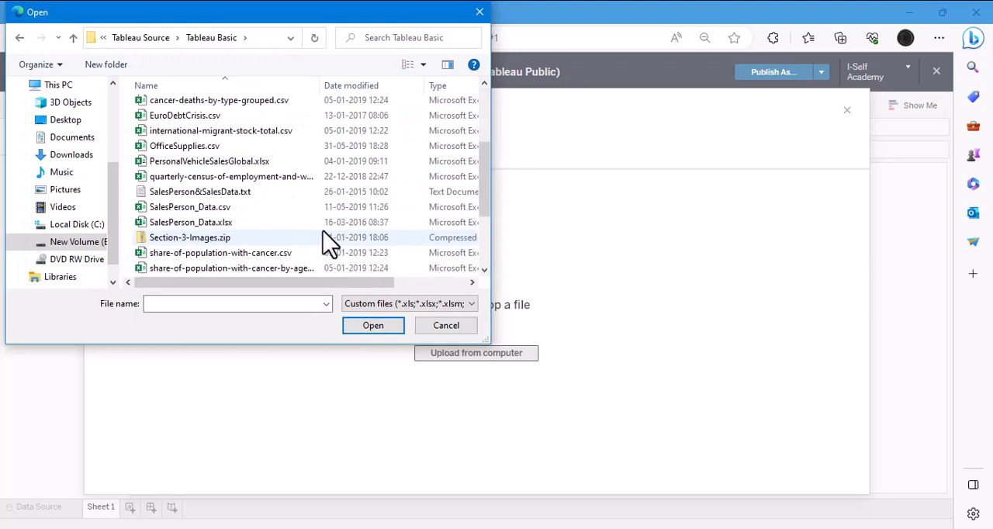
scroll(318, 215, up, 2)
click(248, 149)
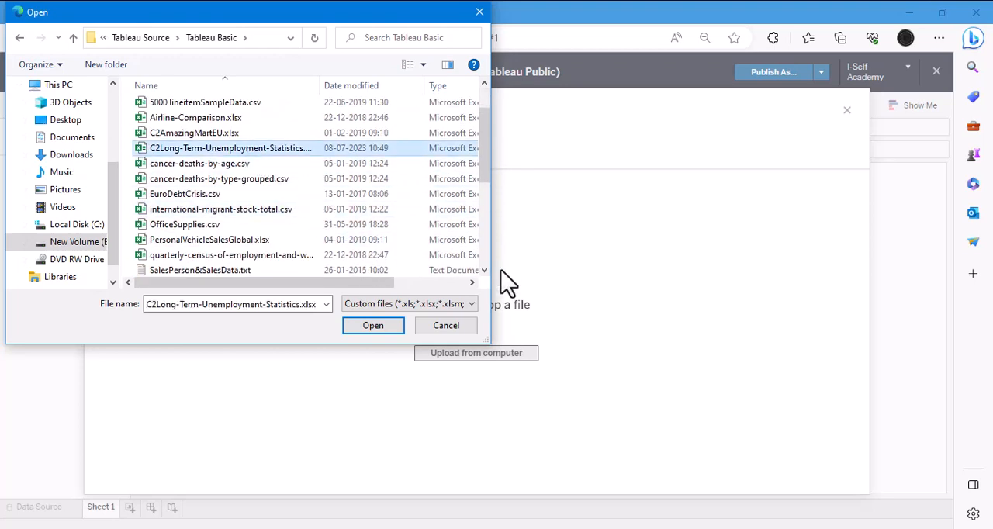
click(369, 327)
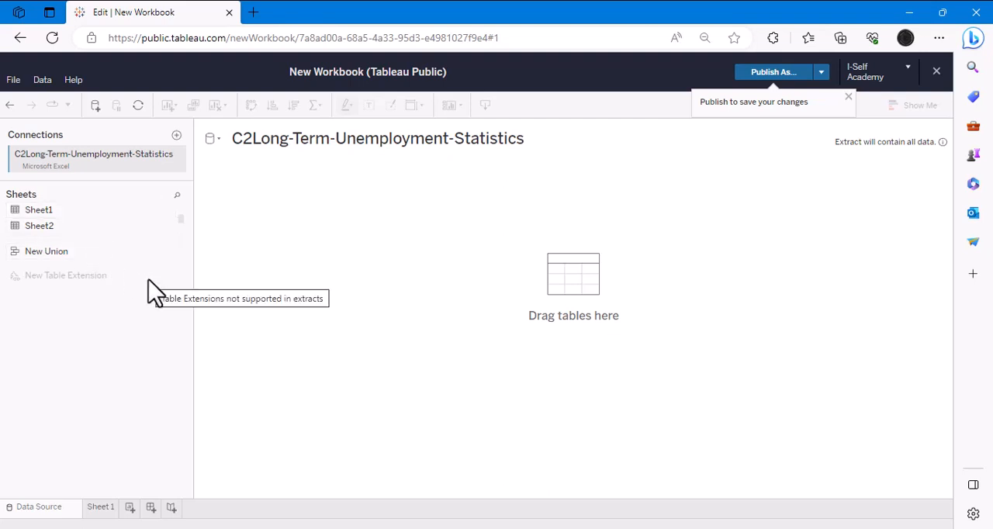
- Add the Sheet1 table to the data source, set its preview to update automatically, and enlarge the preview area
drag(36, 214, 297, 251)
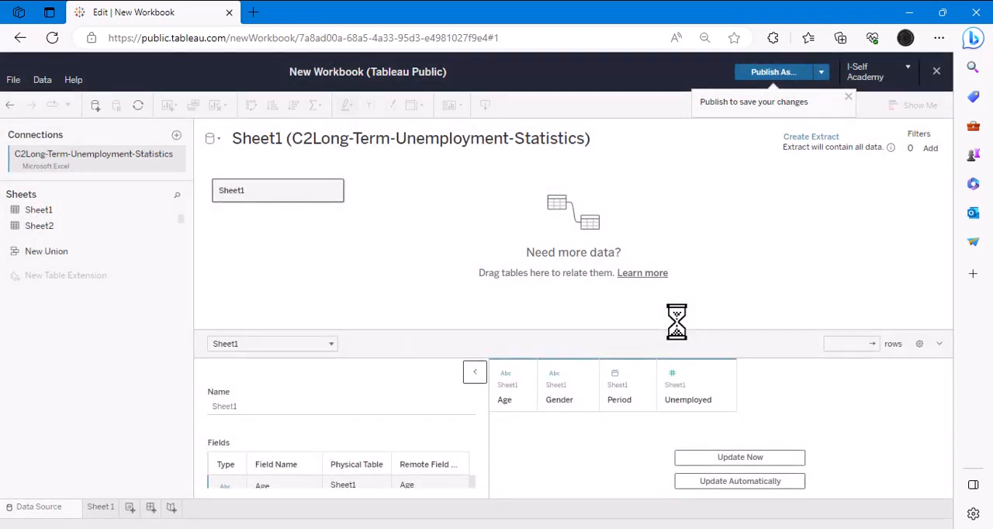
click(721, 481)
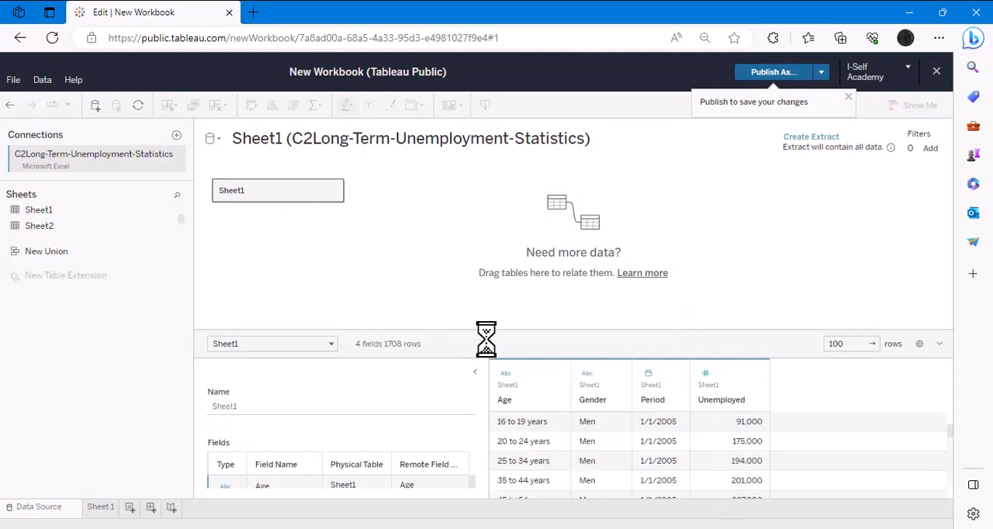
drag(474, 332, 477, 256)
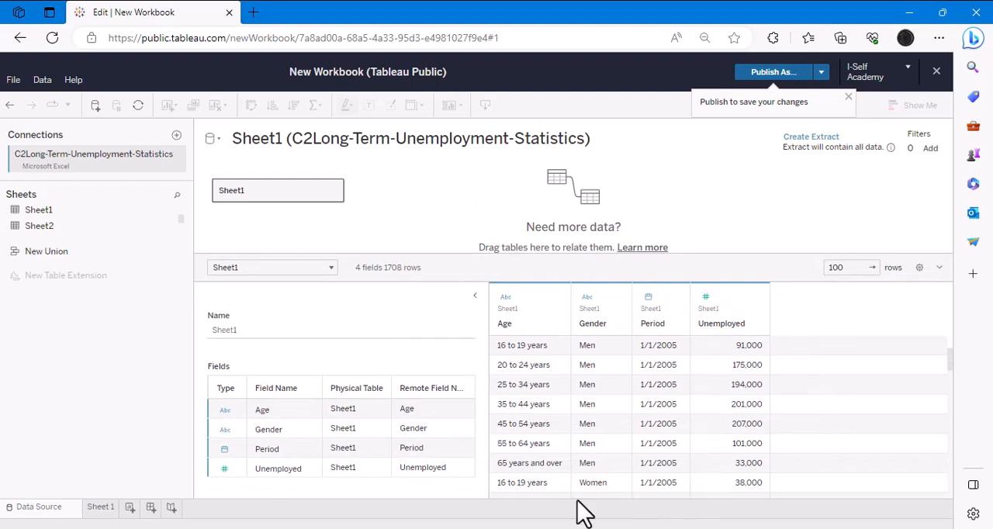
- Check the data types assigned to the Age, Period and Unemployed fields
click(222, 409)
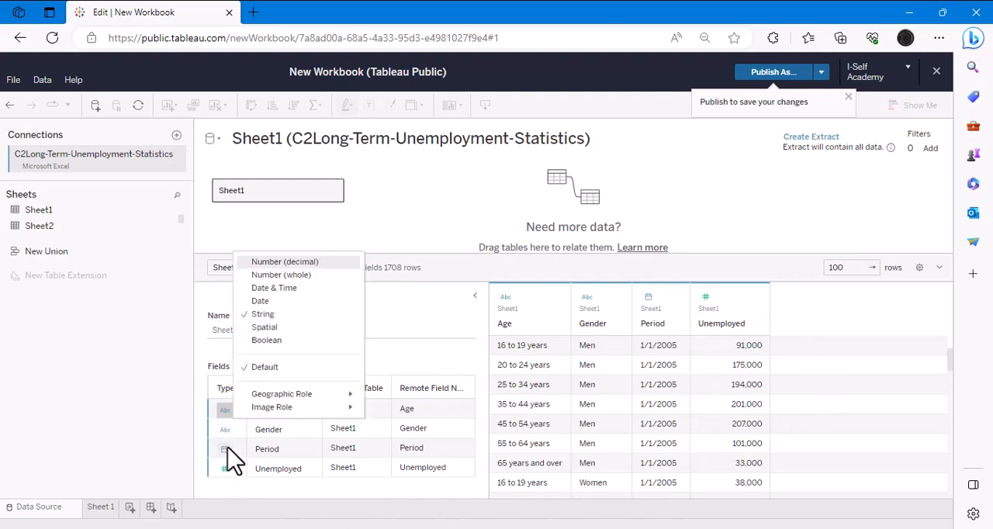
click(226, 448)
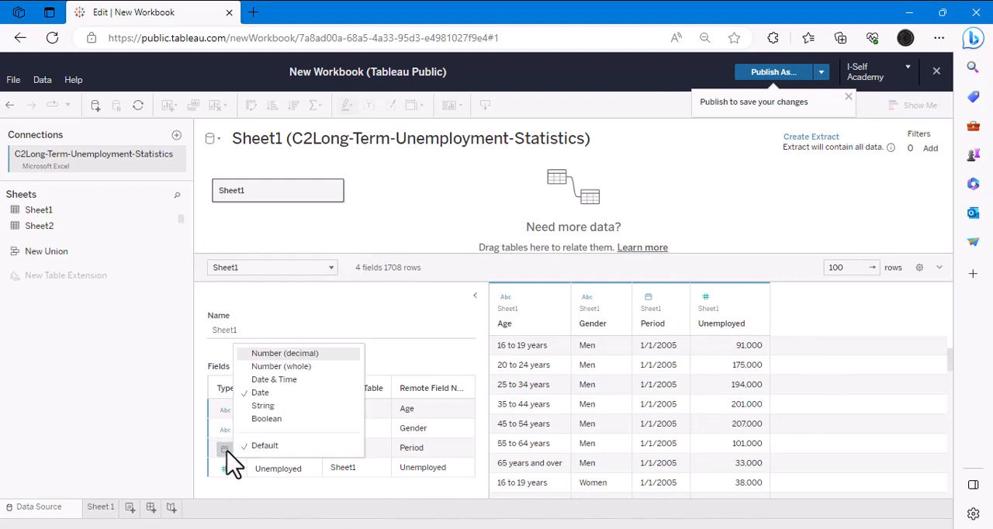
click(223, 468)
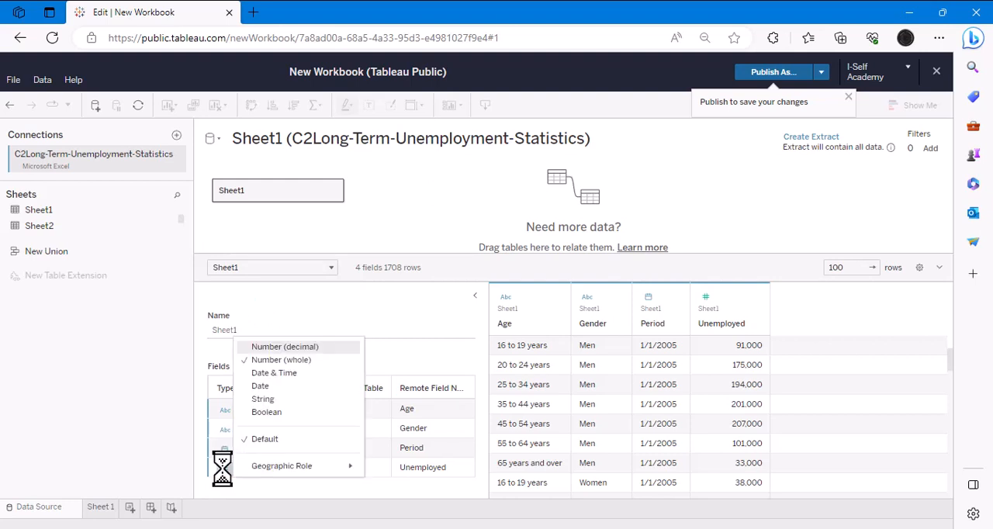
click(107, 398)
- Open the Sheet 1 worksheet and look through the Age, Gender, Period, Unemployed and Sheet1 (Count) fields
click(99, 506)
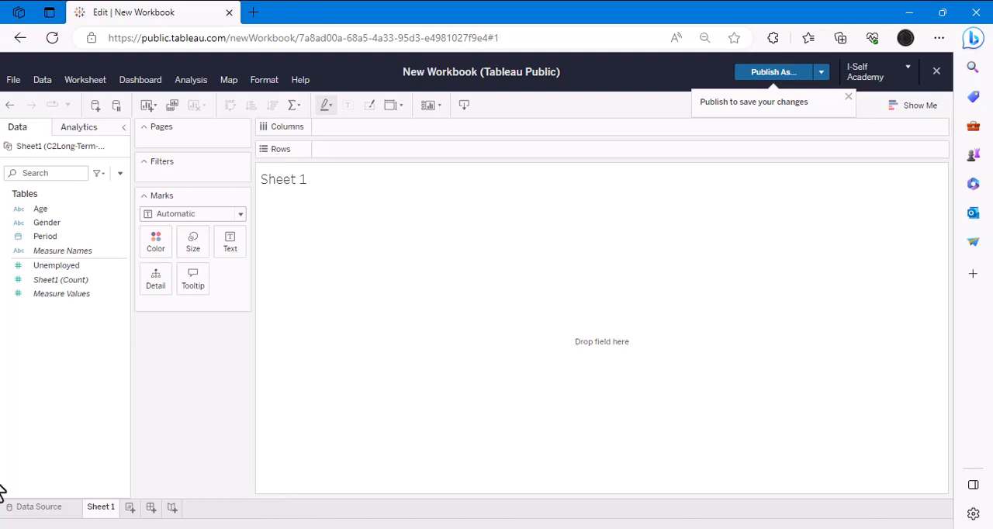
click(40, 211)
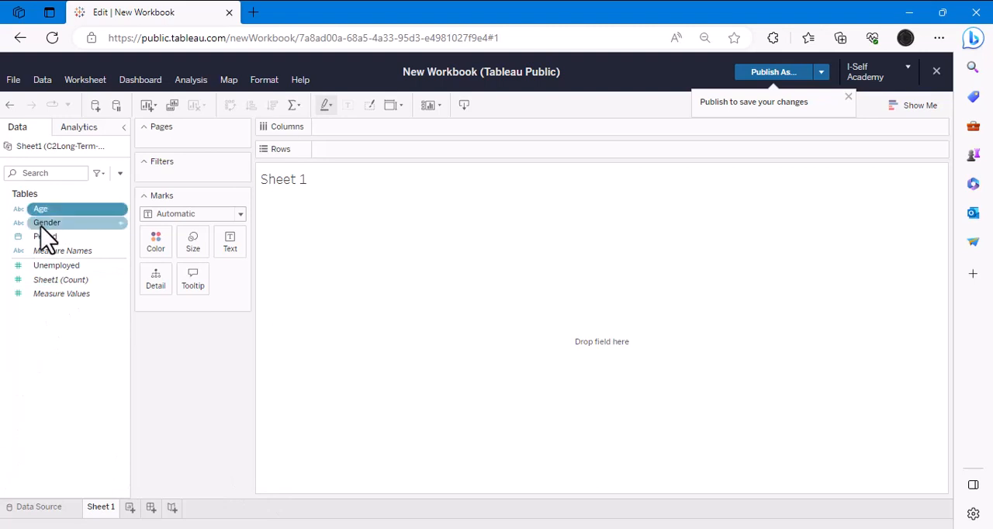
click(45, 223)
click(45, 236)
ctrl+click(56, 266)
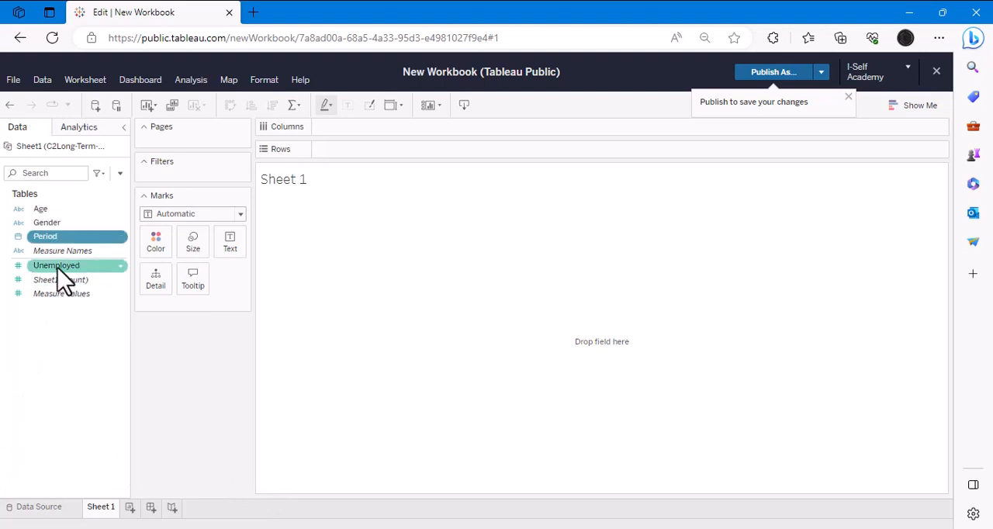
click(61, 266)
ctrl+click(54, 281)
click(56, 281)
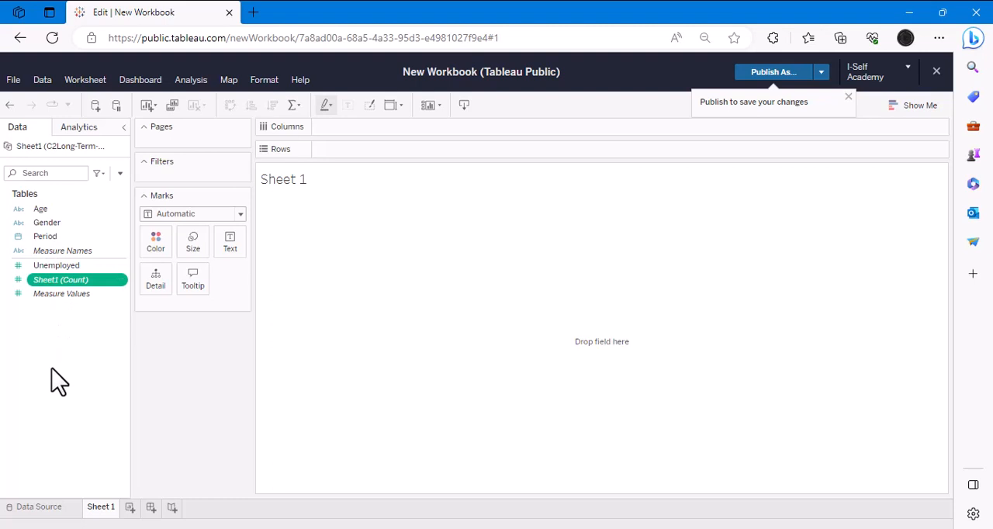
- Build a yearly unemployment line chart with Period on Columns and Unemployed on Rows
drag(60, 237, 362, 130)
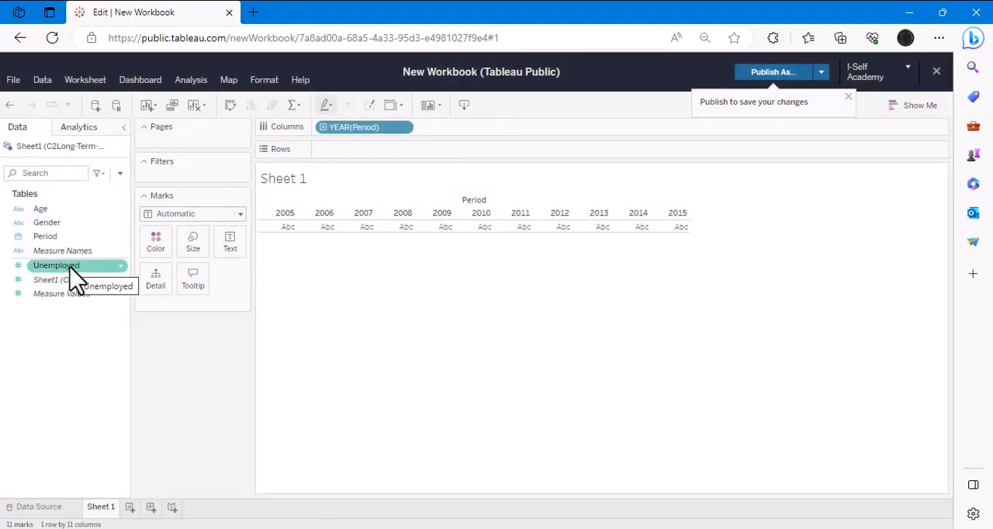
drag(70, 271, 340, 188)
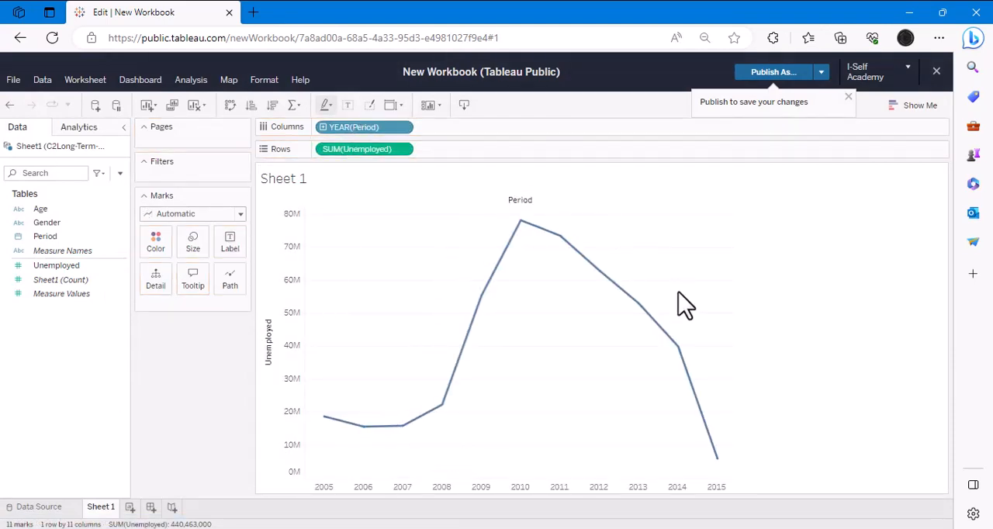
- Review the chart types Show Me offers for the Period and Unemployed fields, and close the list
click(914, 106)
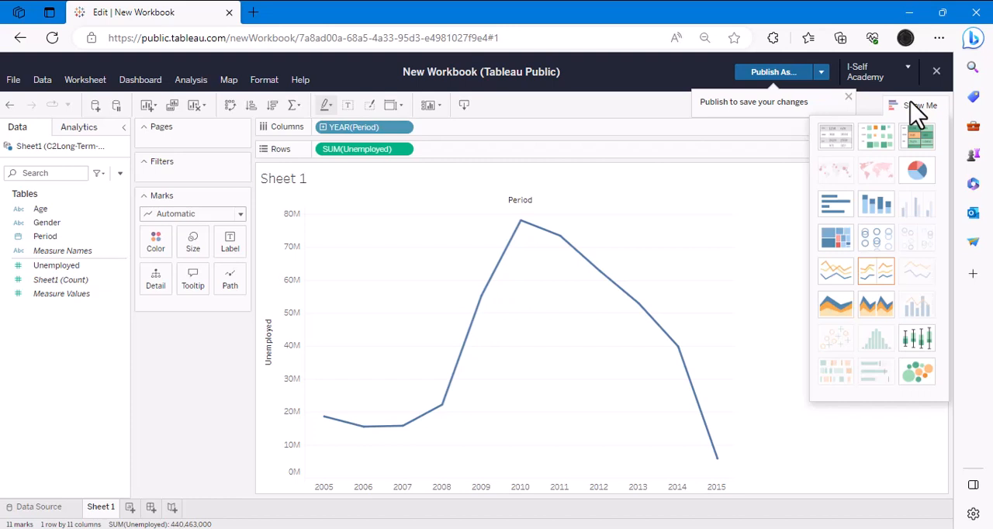
mouse_move(933, 176)
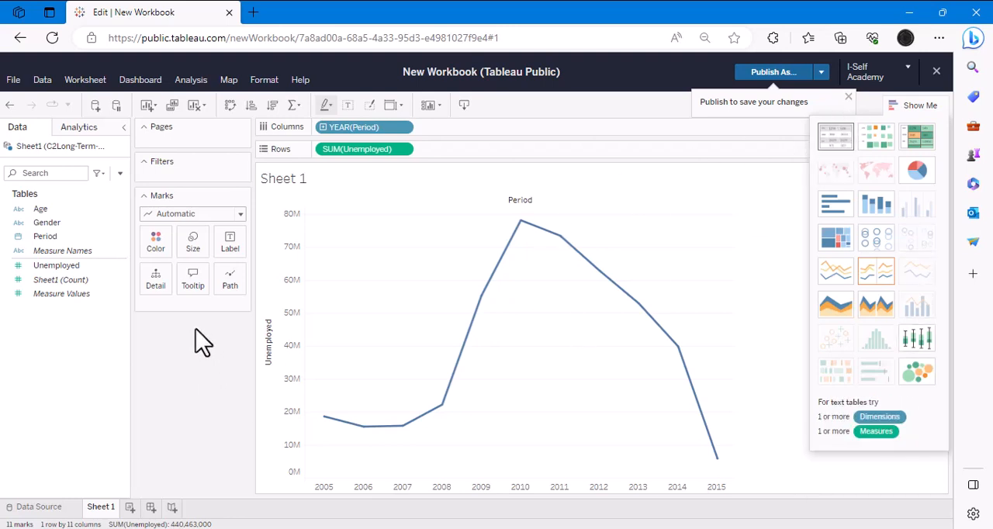
click(921, 107)
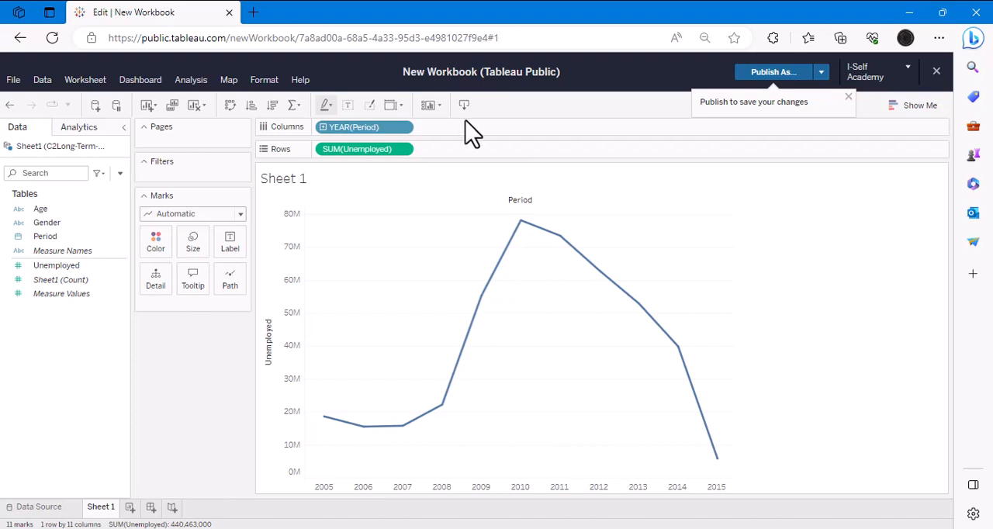
- Drill Period on Columns down from year through quarter and month to day, and collapse it back to year
click(323, 127)
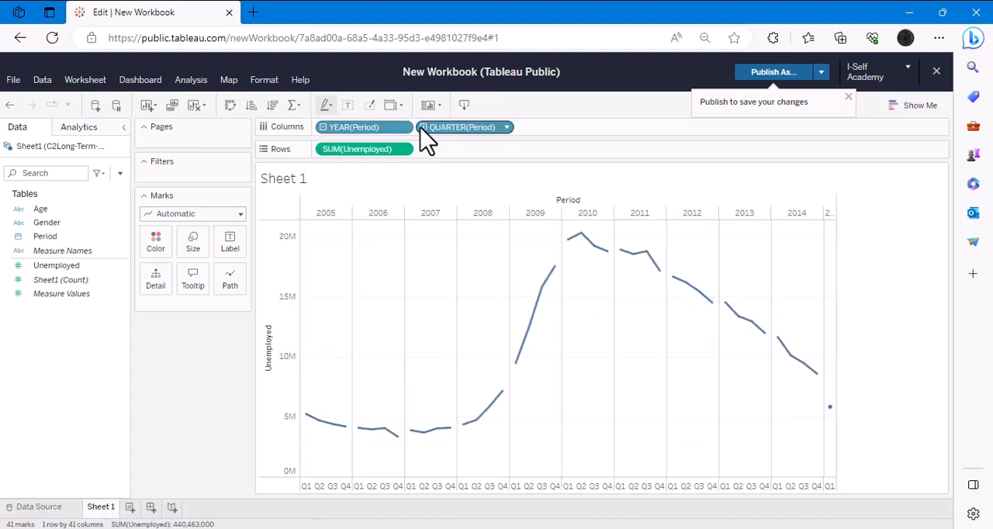
click(423, 127)
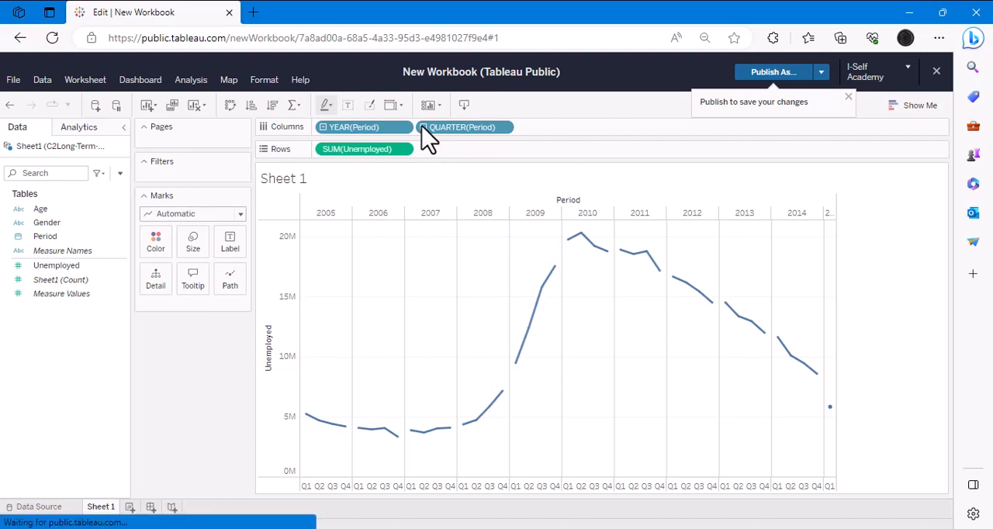
click(524, 128)
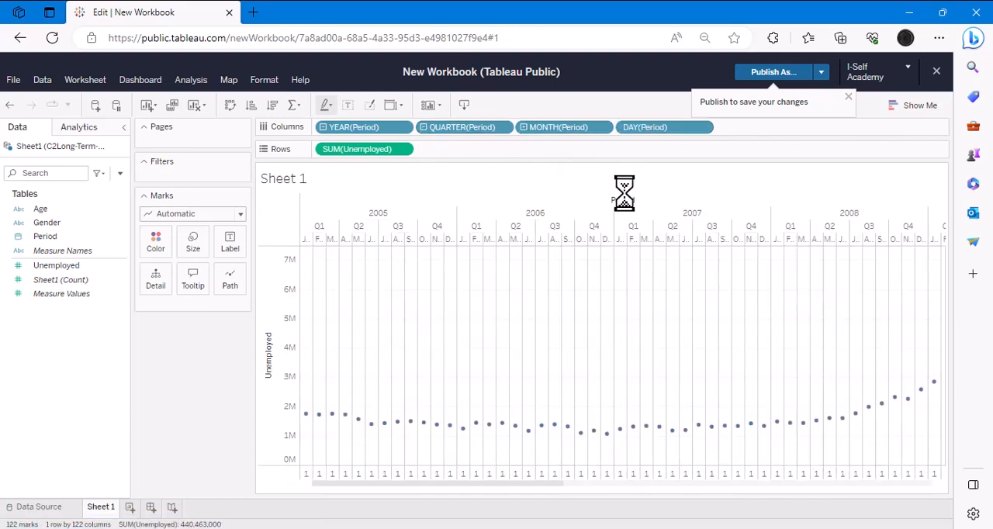
click(424, 128)
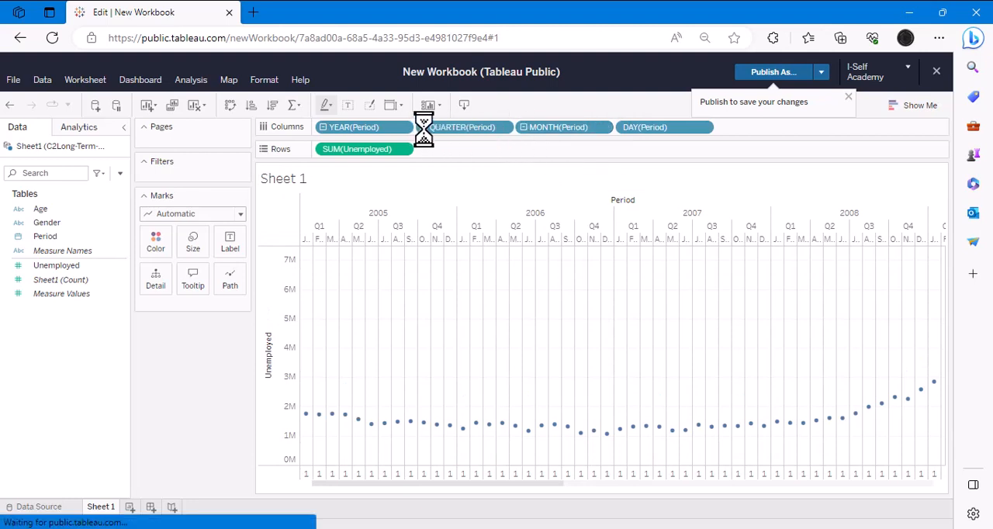
click(424, 130)
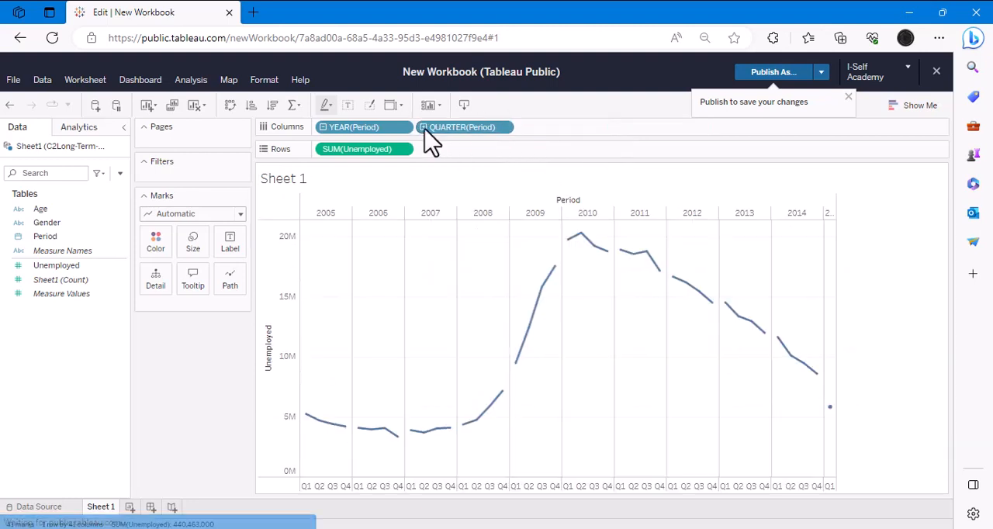
click(324, 128)
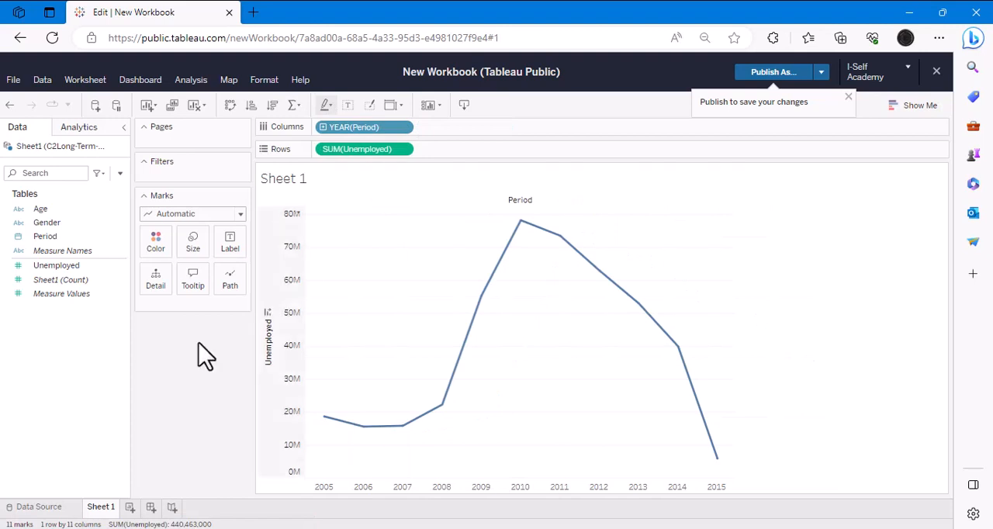
- Rename the Sheet 1 worksheet as "Year (Agg)"
double_click(101, 508)
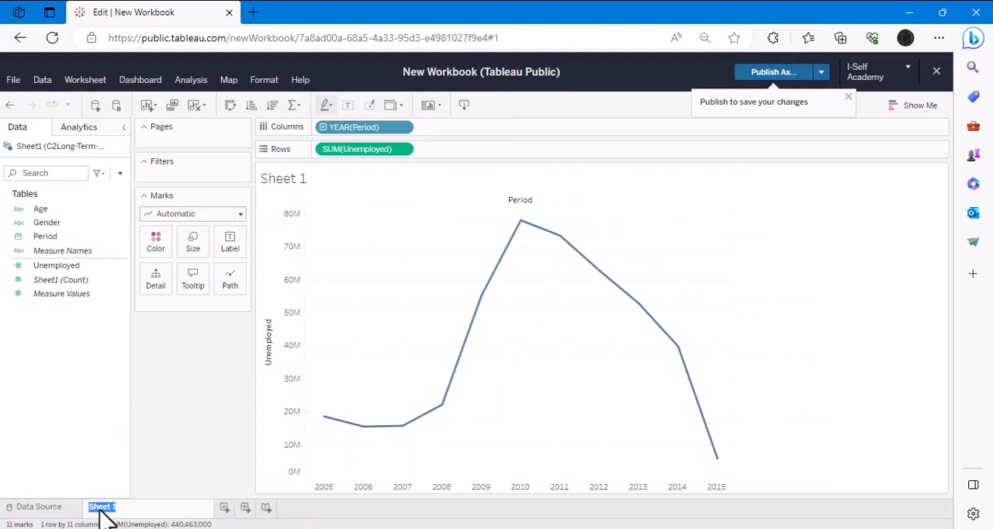
text(Year (Agg))
key(Return)
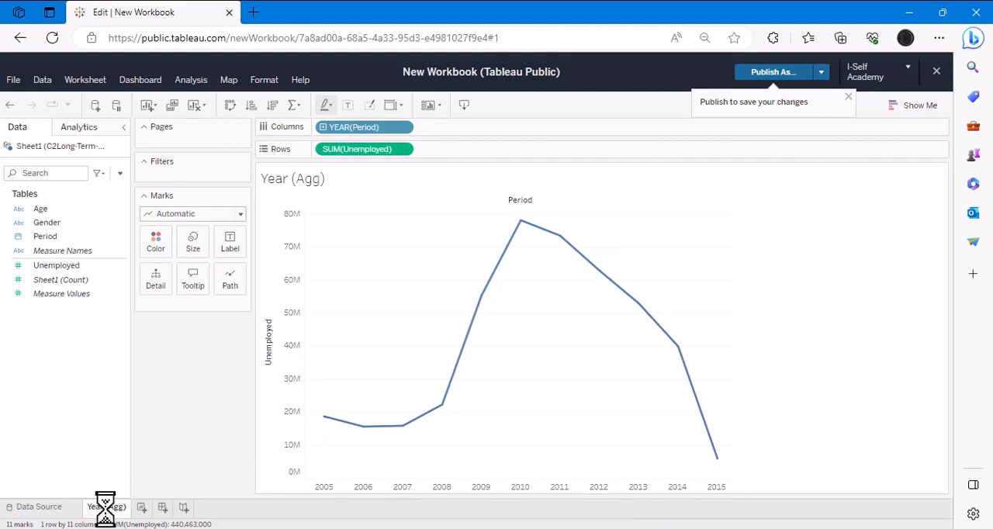
- Duplicate the Year (Agg) worksheet three times
right_click(107, 507)
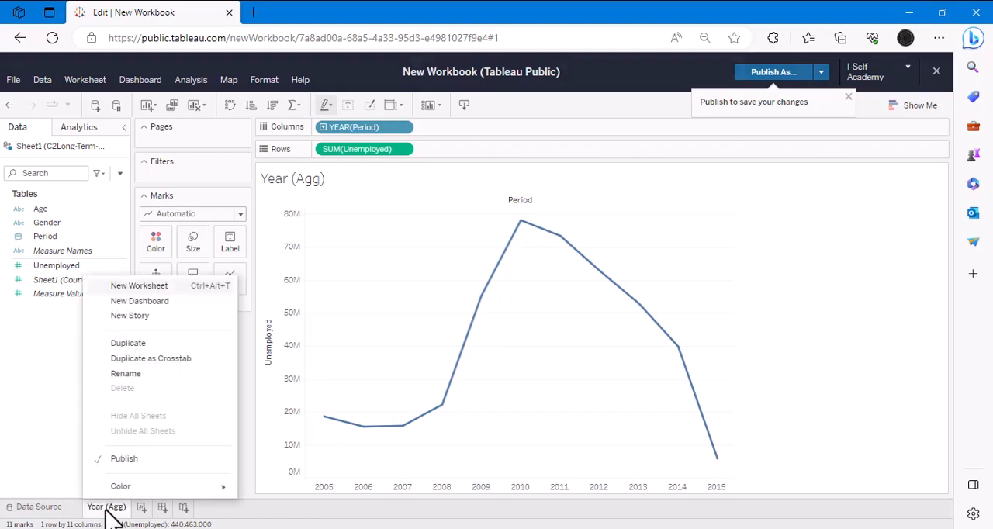
click(147, 344)
right_click(114, 508)
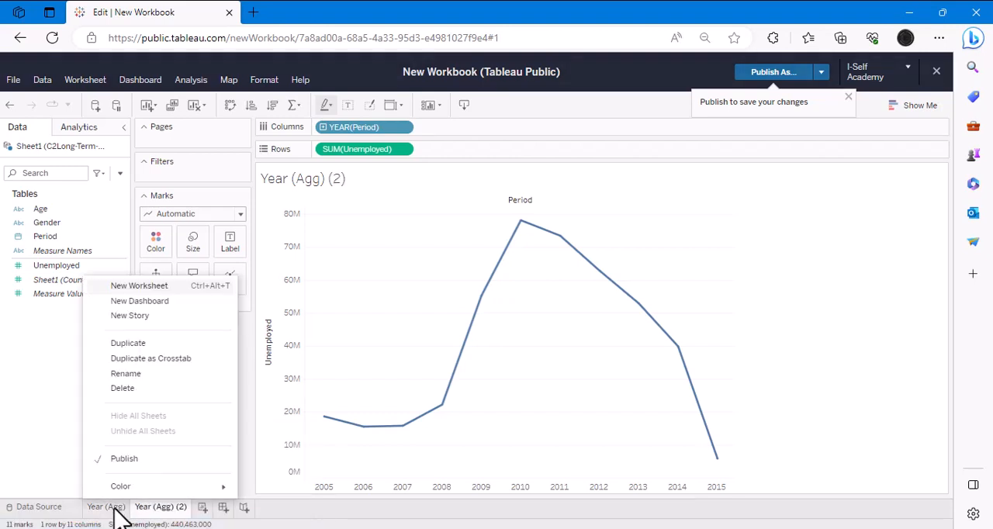
click(179, 343)
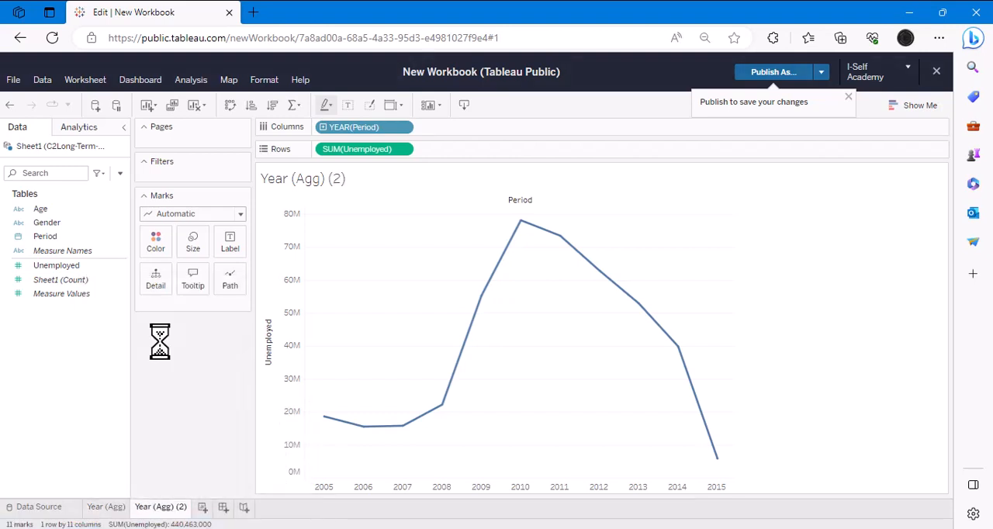
right_click(107, 507)
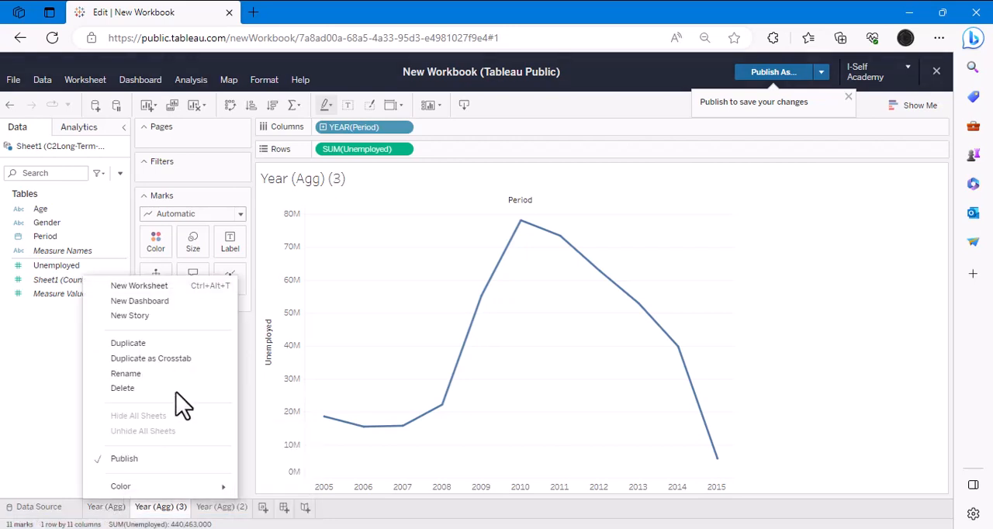
click(159, 343)
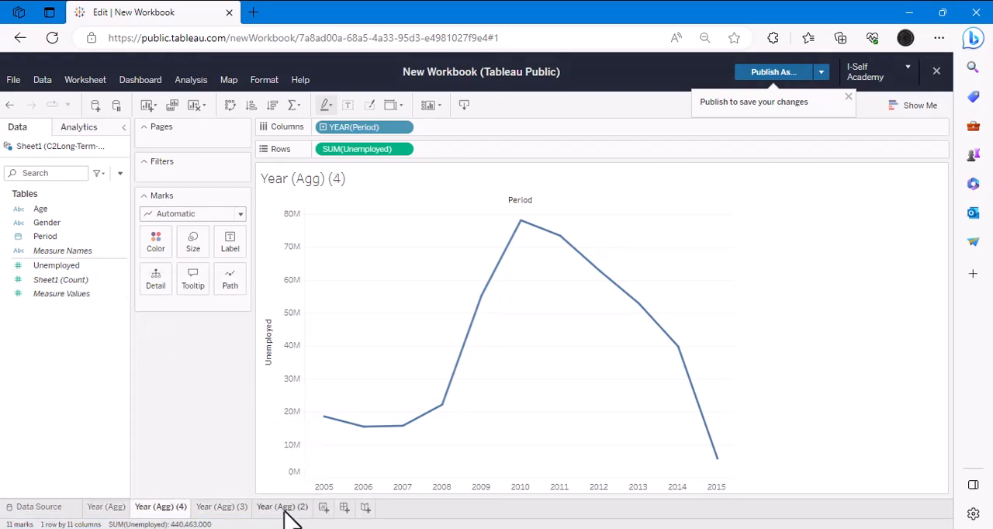
- Rename the Year (Agg) (2) worksheet as "Qtr(AGG)"
click(290, 512)
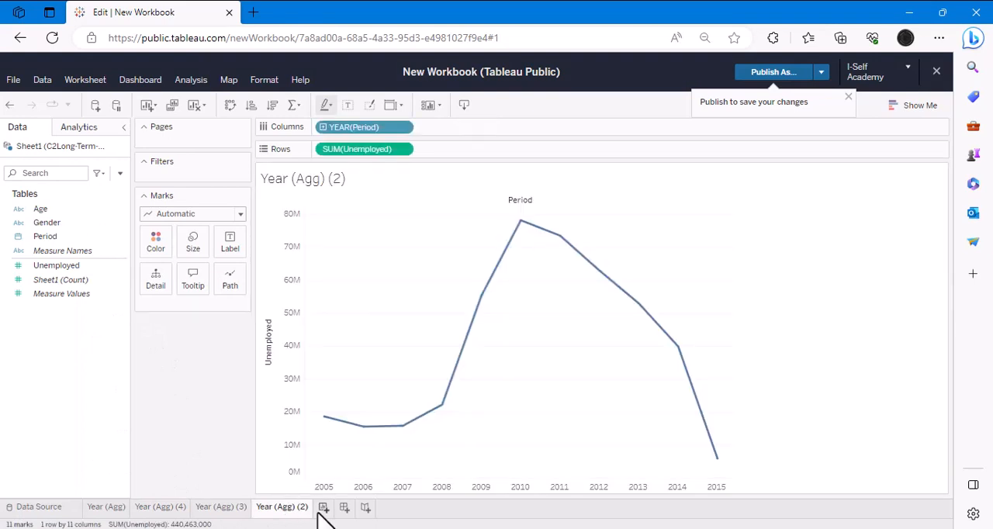
double_click(289, 509)
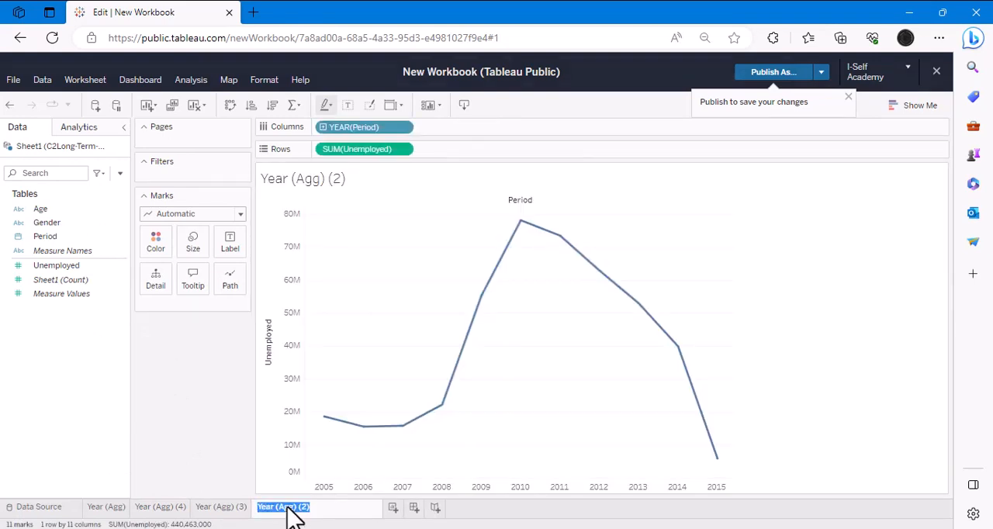
key(BackSpace)
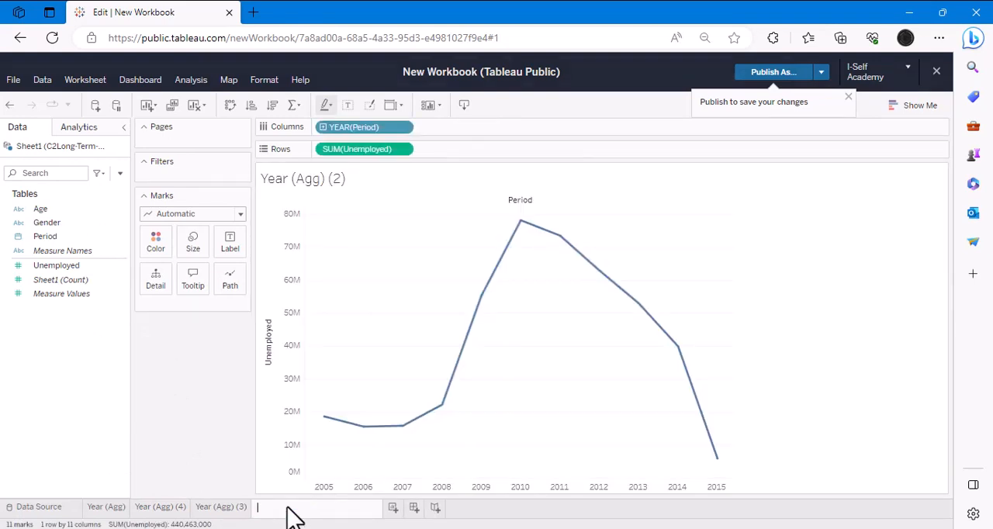
text(Qtr(AGG))
key(Return)
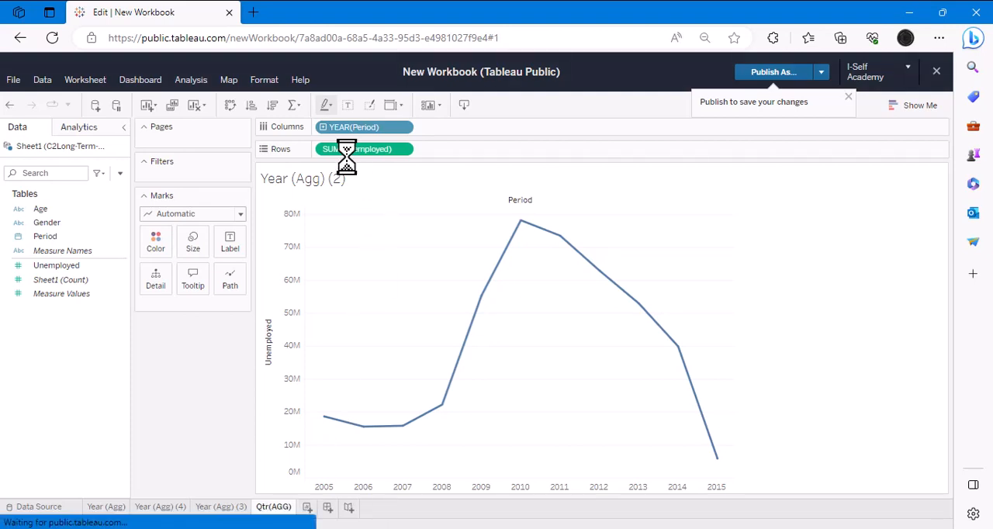
- Keep only QUARTER(Period) on Columns in the Qtr(AGG) worksheet, and place that sheet directly after Year (Agg)
click(324, 127)
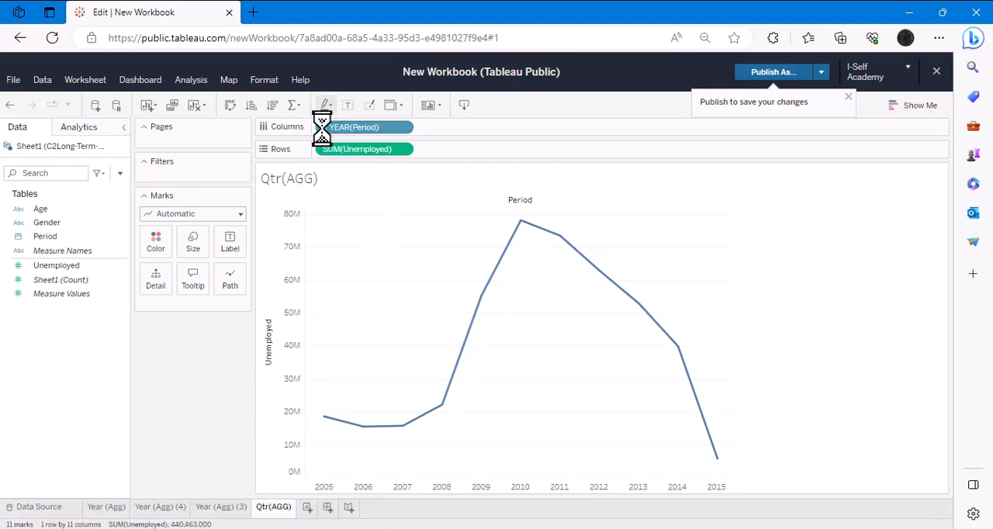
drag(330, 128, 190, 399)
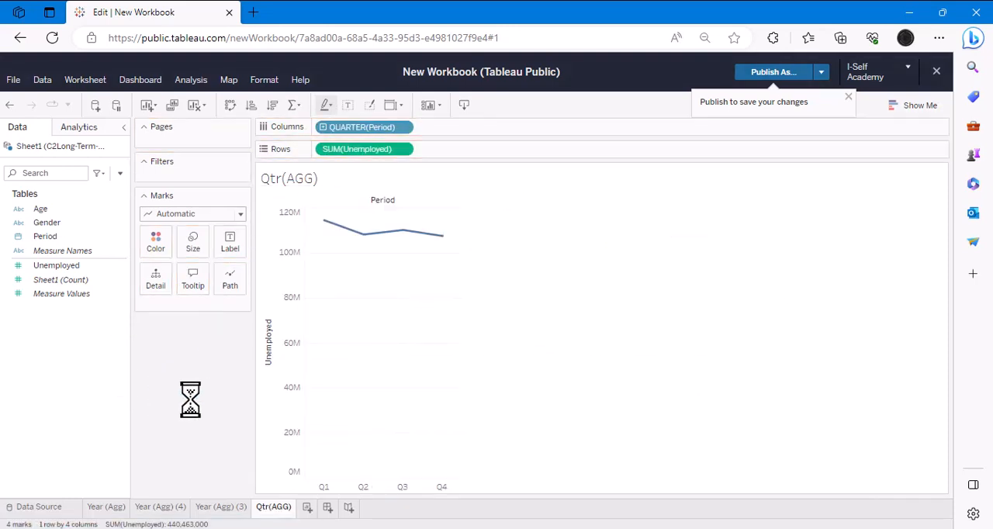
drag(277, 509, 184, 505)
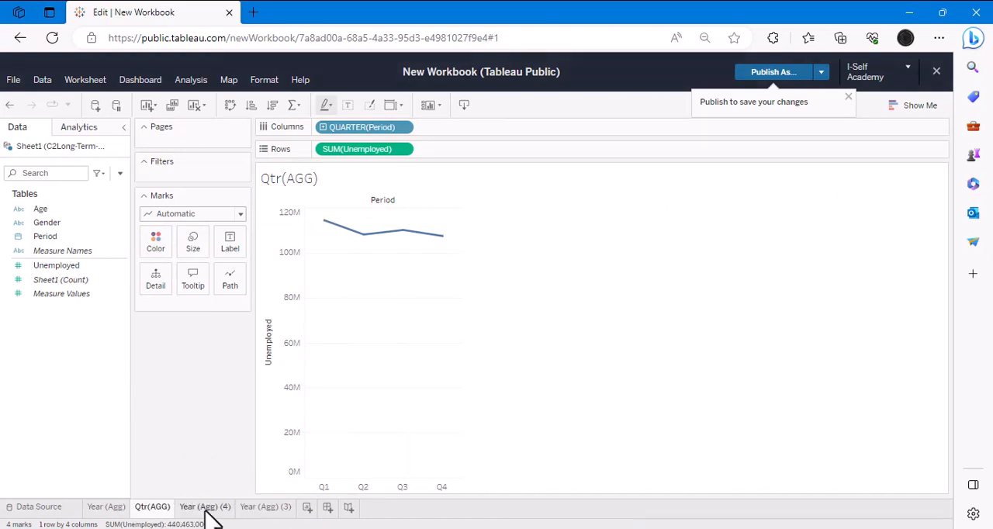
- Rename the Year (Agg) (4) worksheet as "Month (Agg)"
click(205, 508)
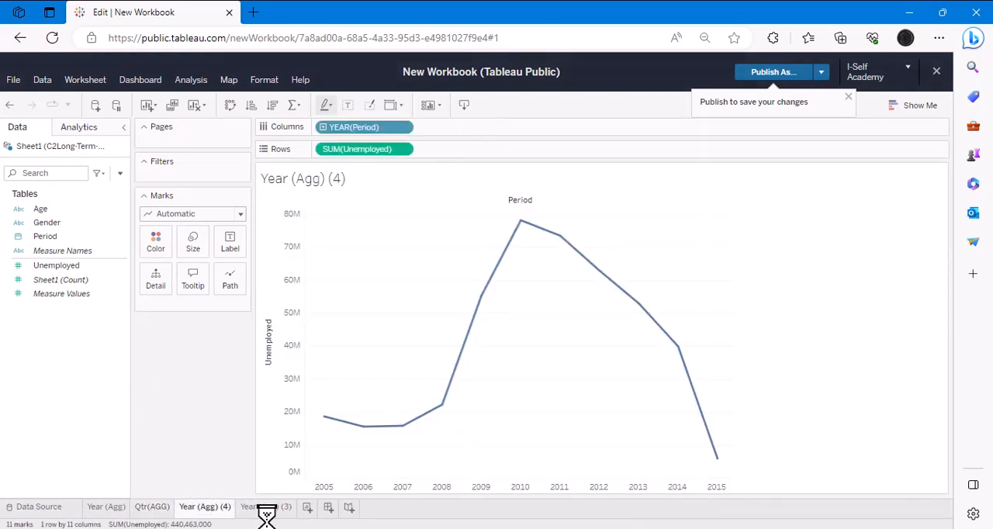
double_click(206, 509)
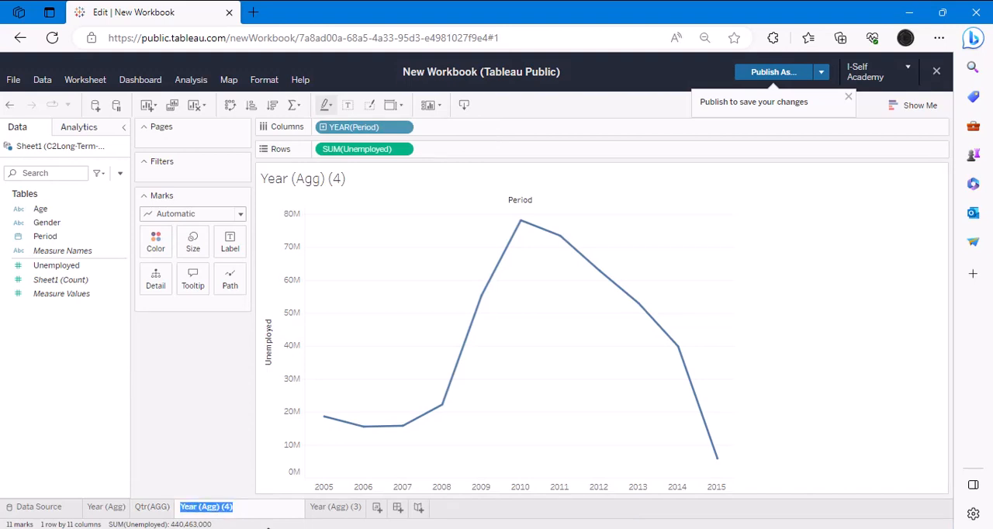
key(End)
key(BackSpace)
key(BackSpace)
key(BackSpace)
key(BackSpace)
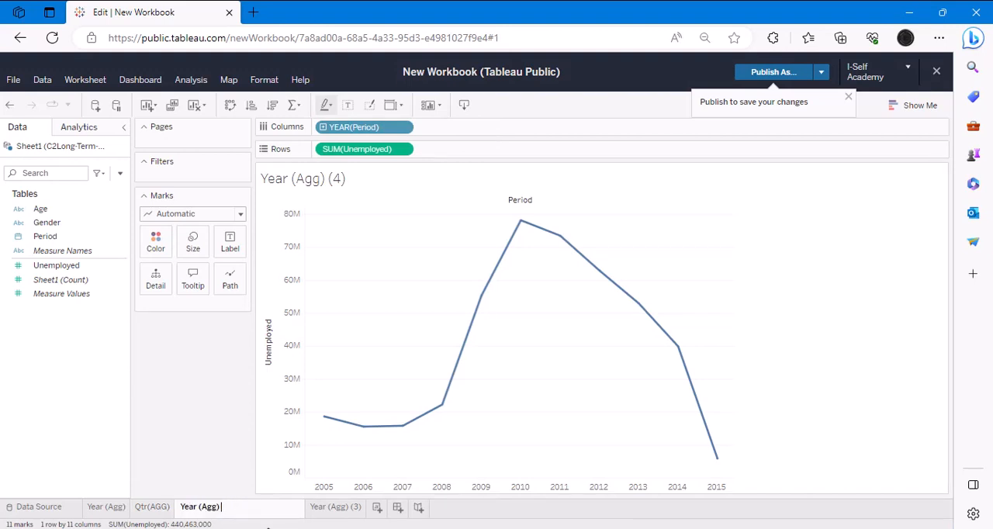
key(Home)
key(Delete)
key(Delete)
key(Delete)
key(Delete)
key(Delete)
text(Month)
key(Return)
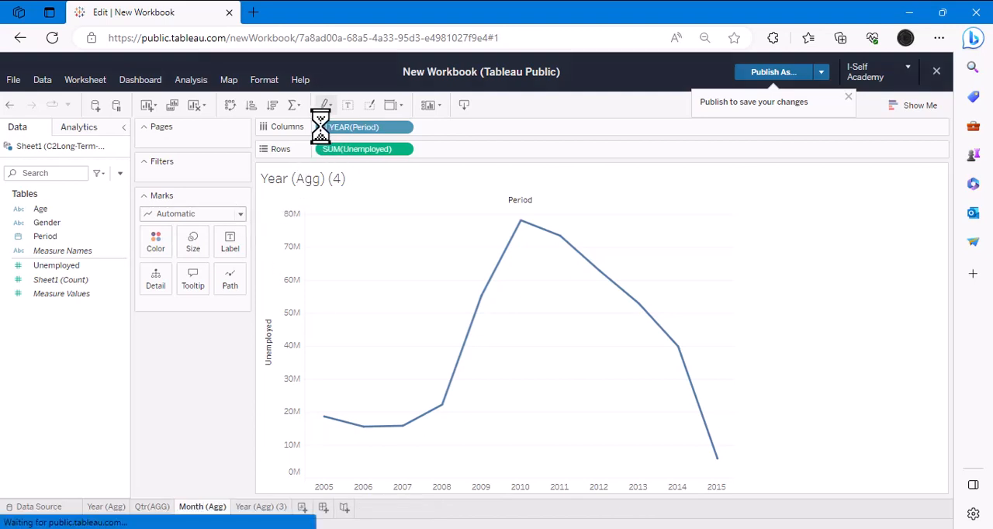
- Drill Period down to month in the Month (Agg) worksheet and remove the year and quarter levels from Columns
click(323, 127)
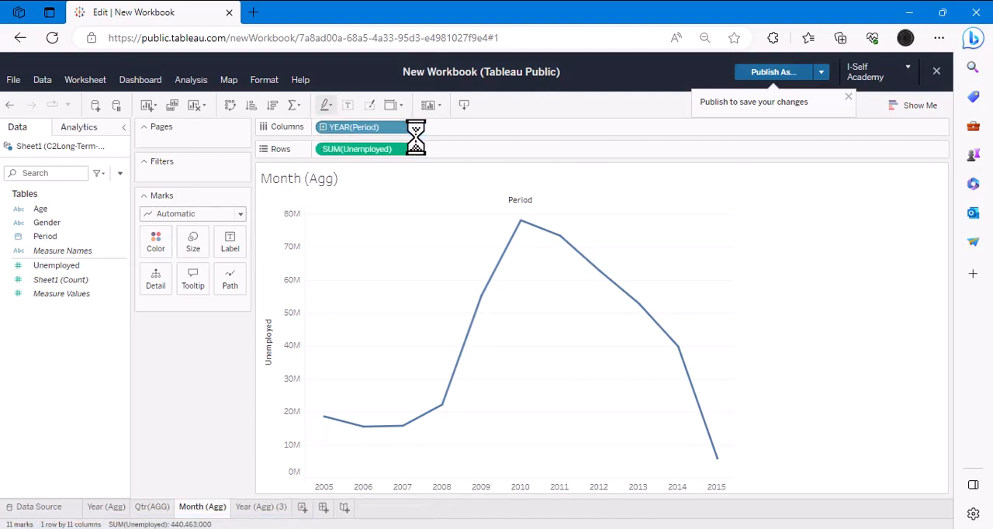
click(423, 127)
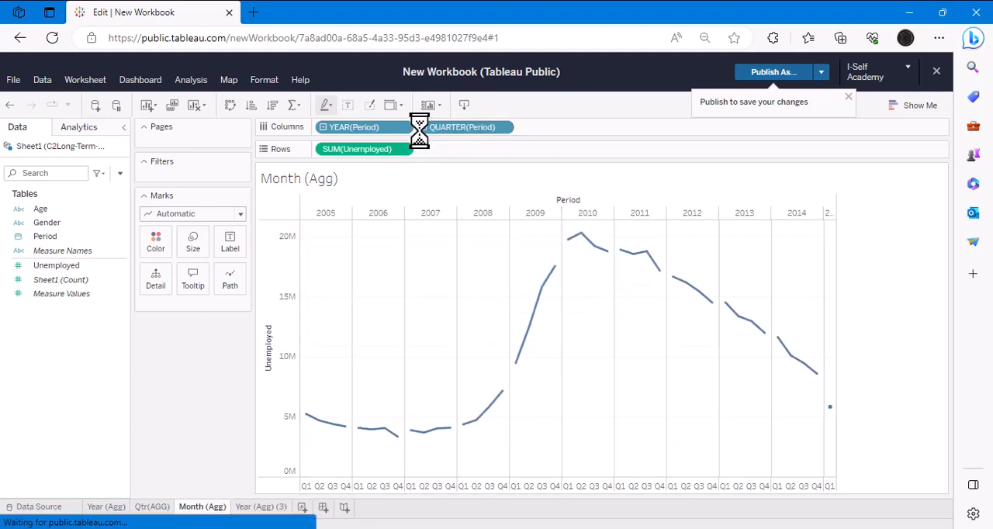
drag(377, 130, 138, 355)
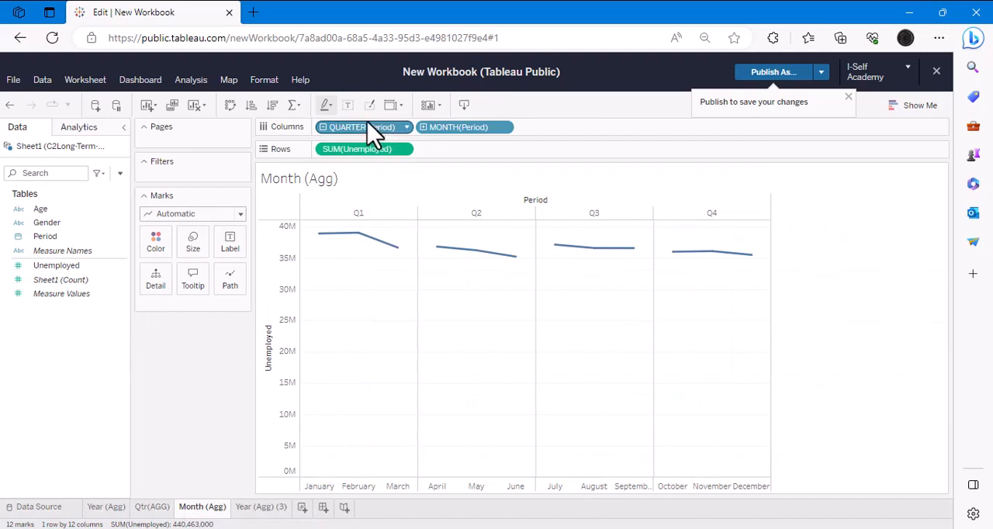
drag(373, 129, 266, 388)
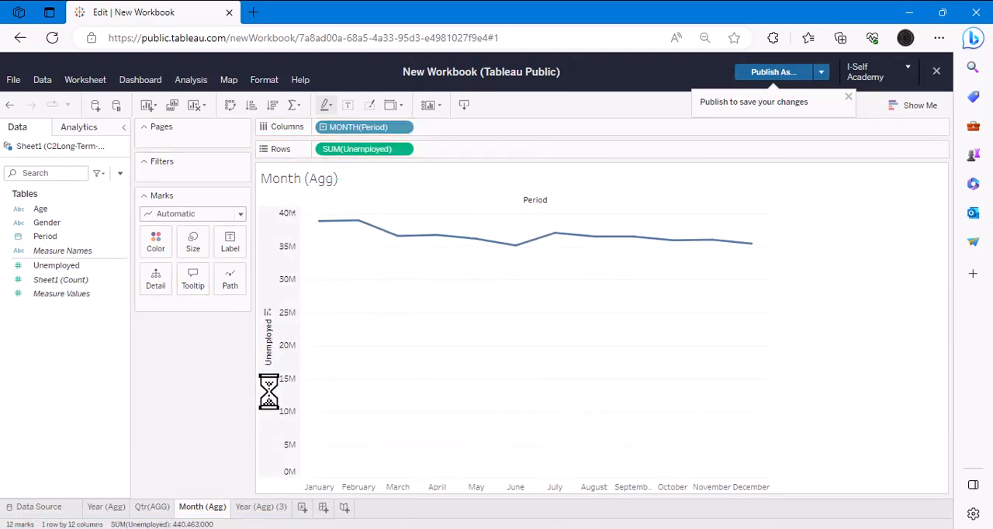
- Rename the Year (Agg) (3) worksheet as "Date (Agg)"
click(260, 508)
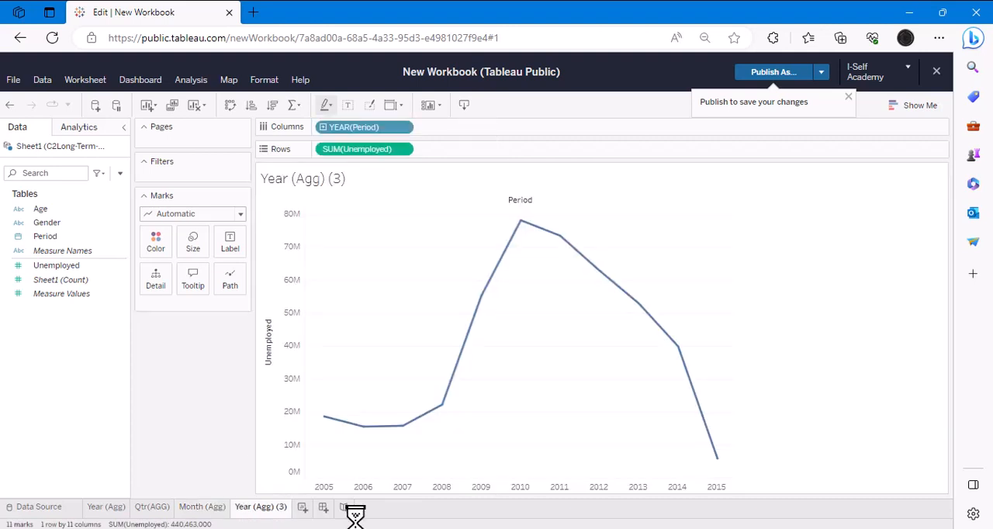
double_click(277, 510)
key(Right)
key(BackSpace)
key(BackSpace)
key(BackSpace)
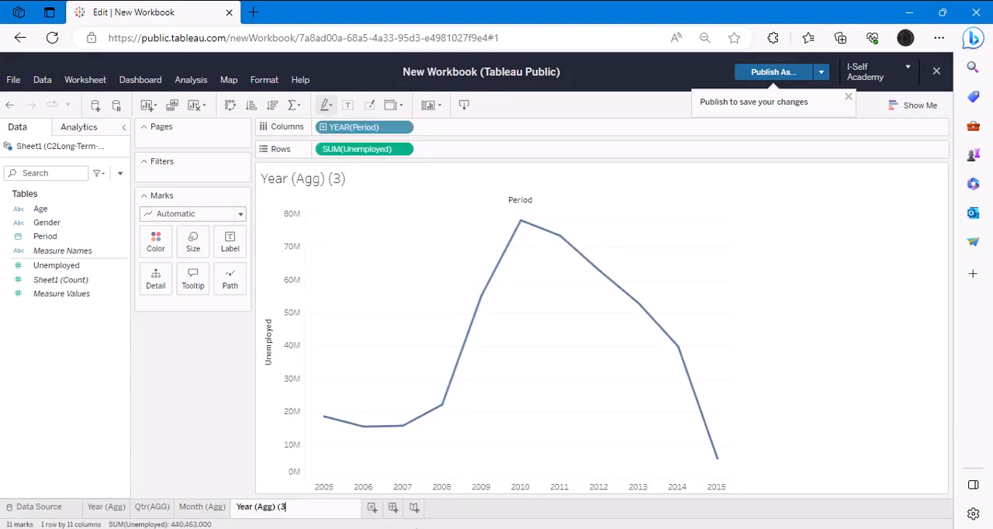
key(Left)
key(Left)
key(Left)
key(Left)
key(Left)
key(Left)
key(BackSpace)
key(BackSpace)
key(BackSpace)
key(BackSpace)
text(Date)
key(Return)
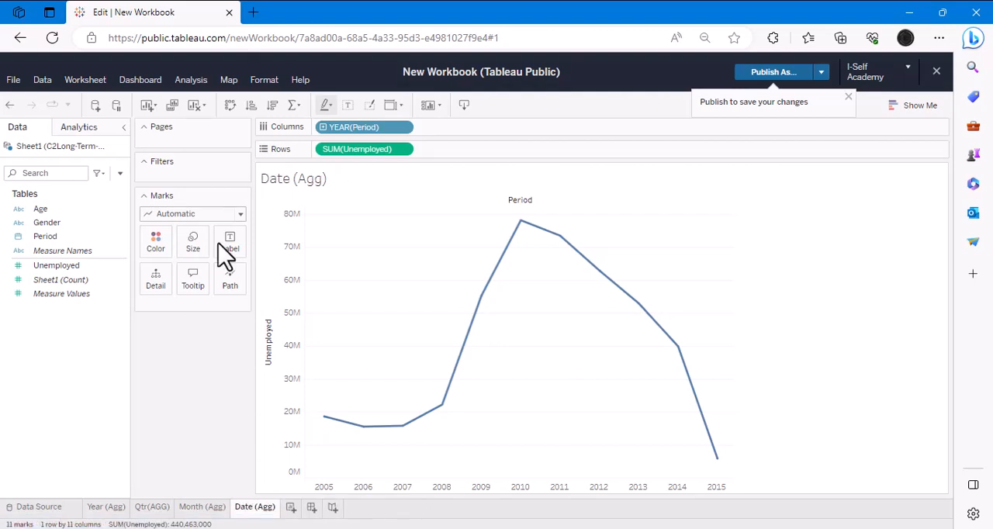
- Drill Period down to day in the Date (Agg) worksheet, keep only DAY(Period) on Columns, and dismiss the publish reminder
click(322, 127)
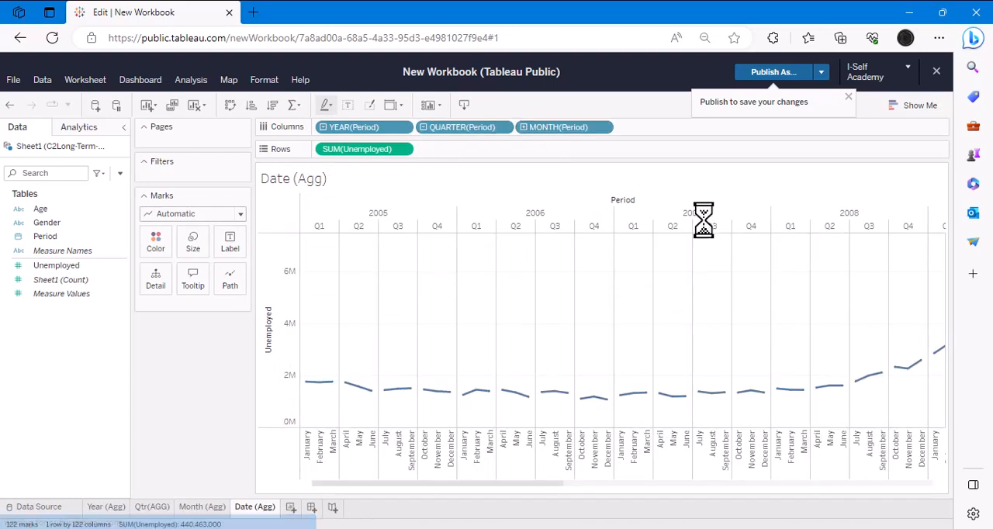
drag(341, 136, 47, 392)
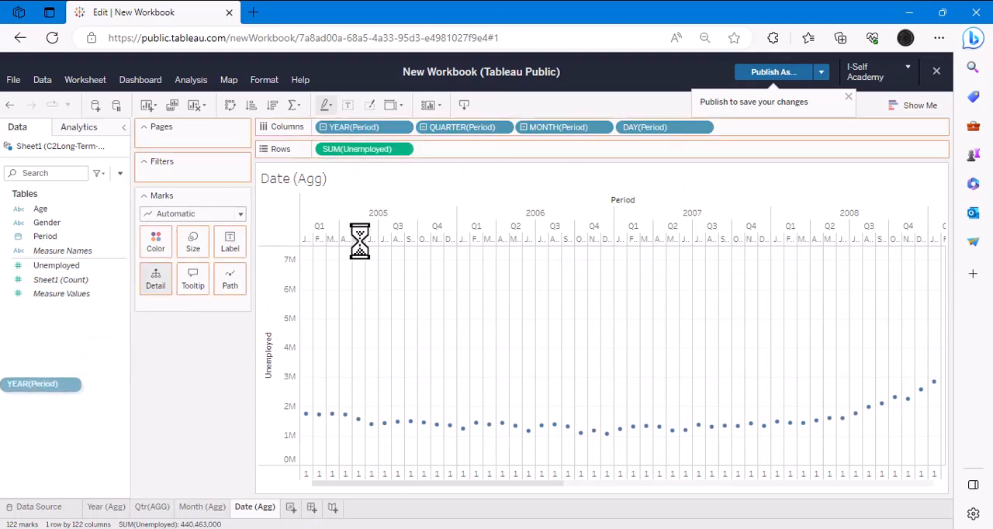
drag(362, 128, 82, 379)
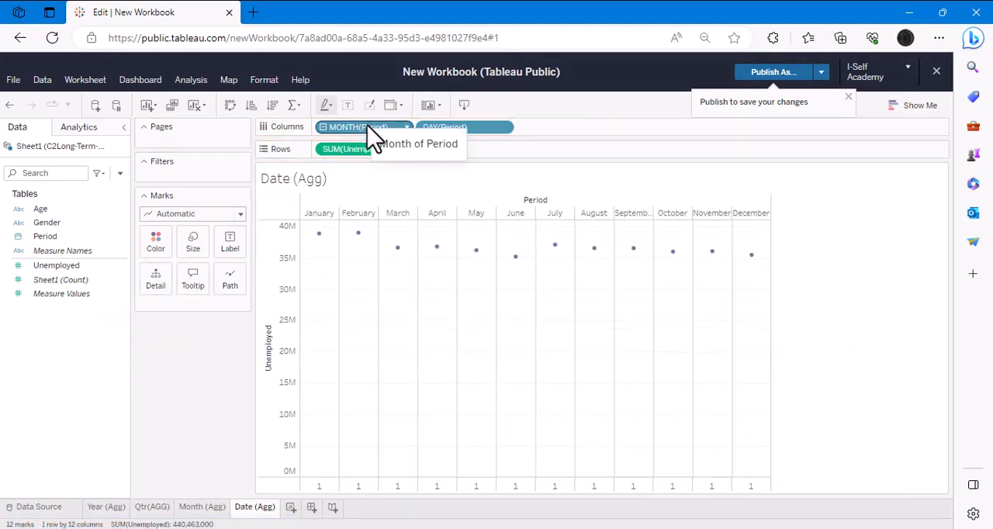
drag(372, 129, 118, 378)
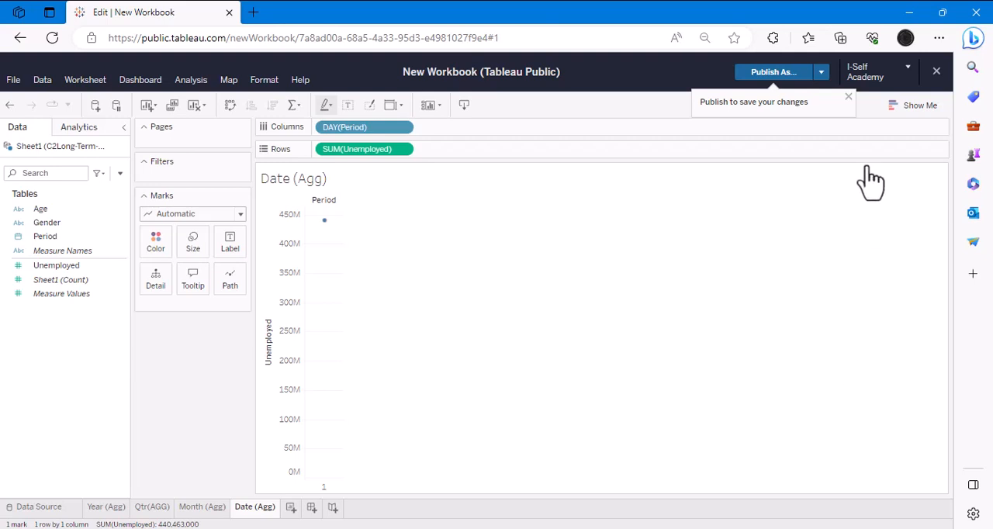
click(847, 97)
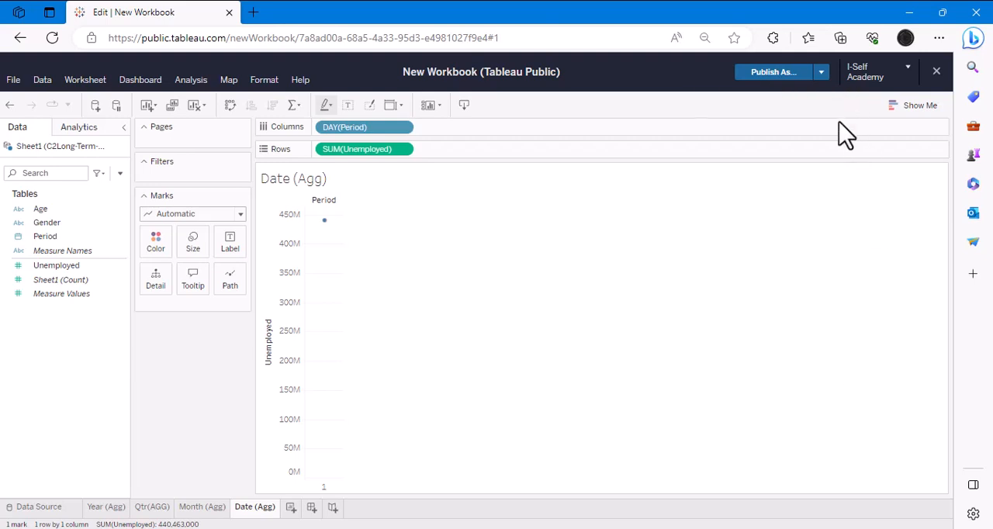
- Label the Year (Agg), Qtr(AGG) and Month (Agg) charts with Unemployed, and assign Unemployed to Color in the Date (Agg) worksheet
click(108, 507)
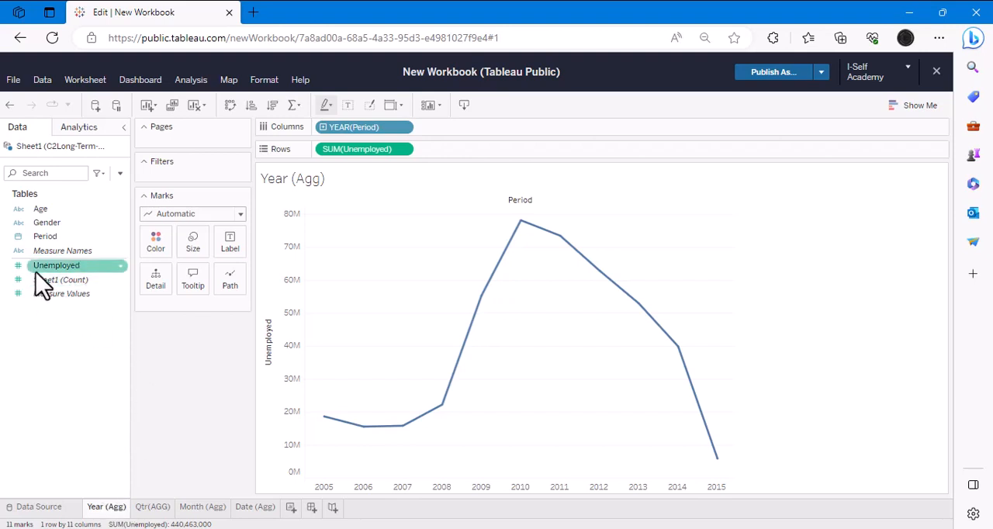
drag(46, 267, 231, 245)
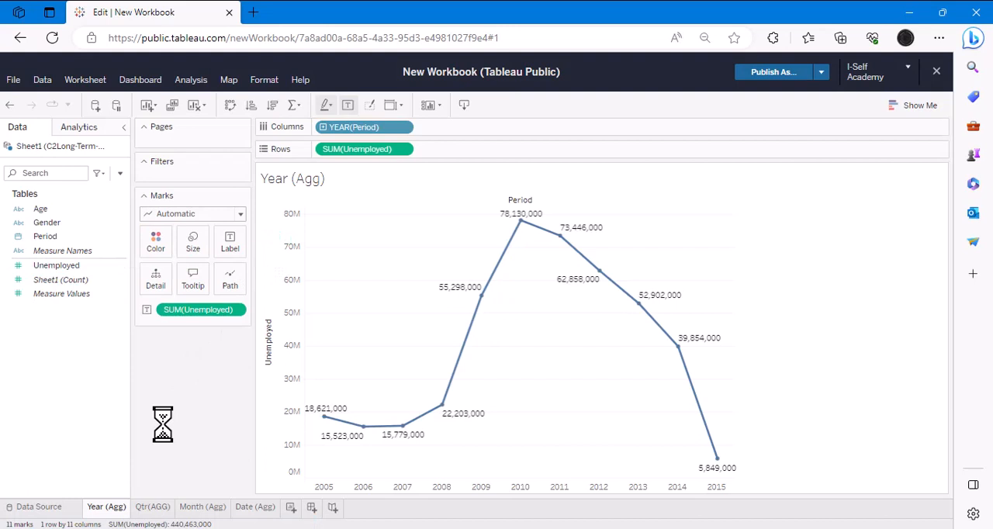
click(154, 506)
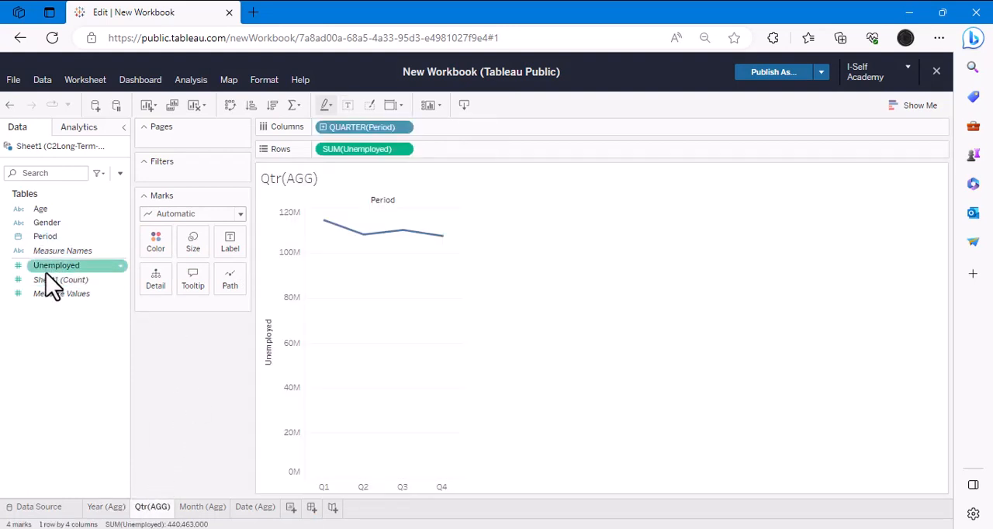
drag(46, 273, 247, 252)
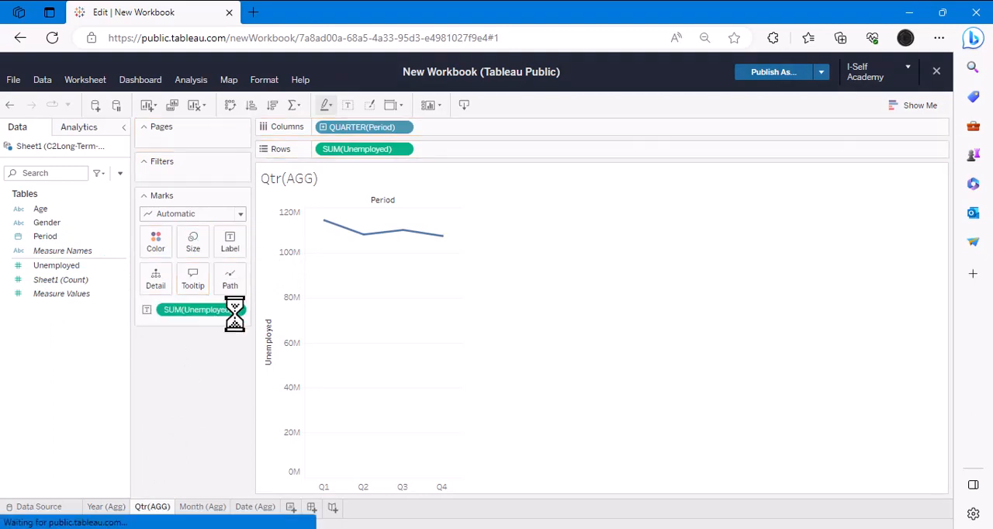
click(200, 512)
drag(58, 265, 231, 248)
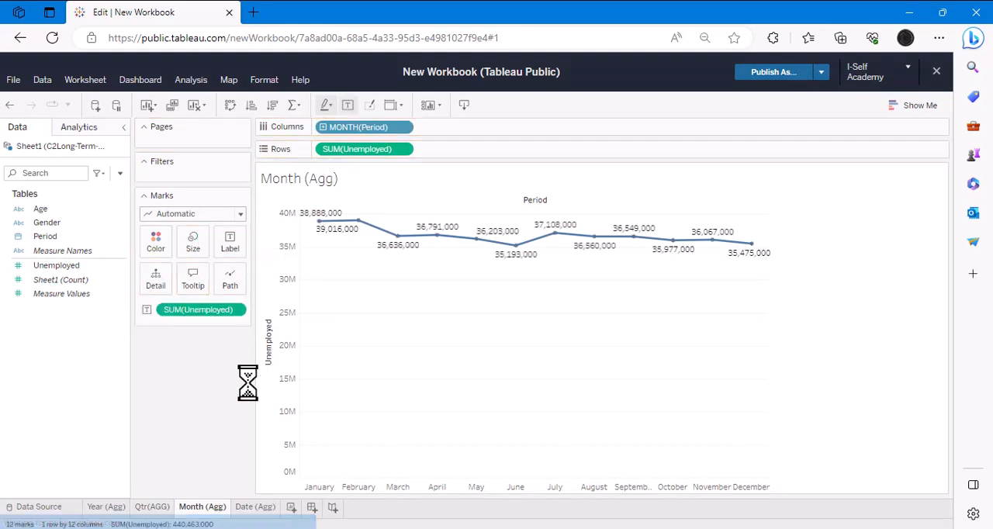
click(256, 506)
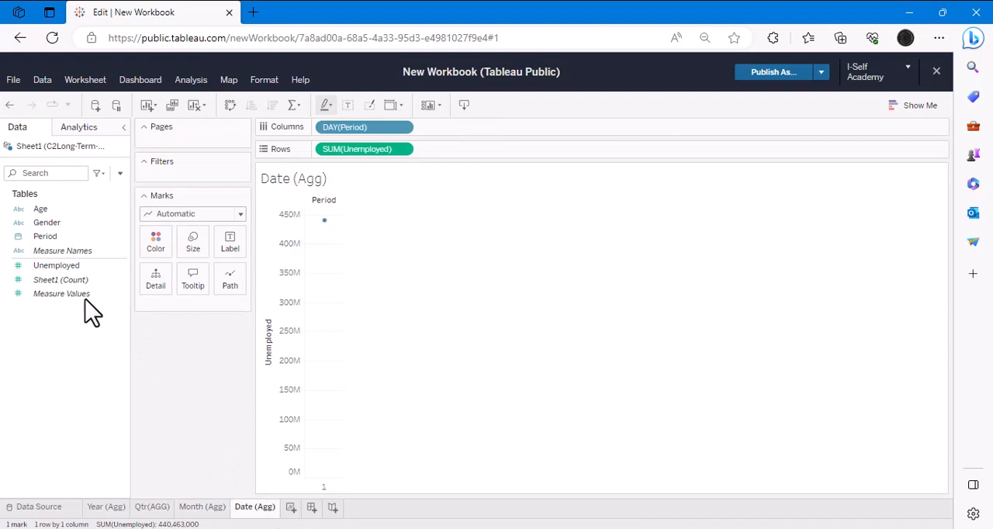
drag(51, 267, 338, 249)
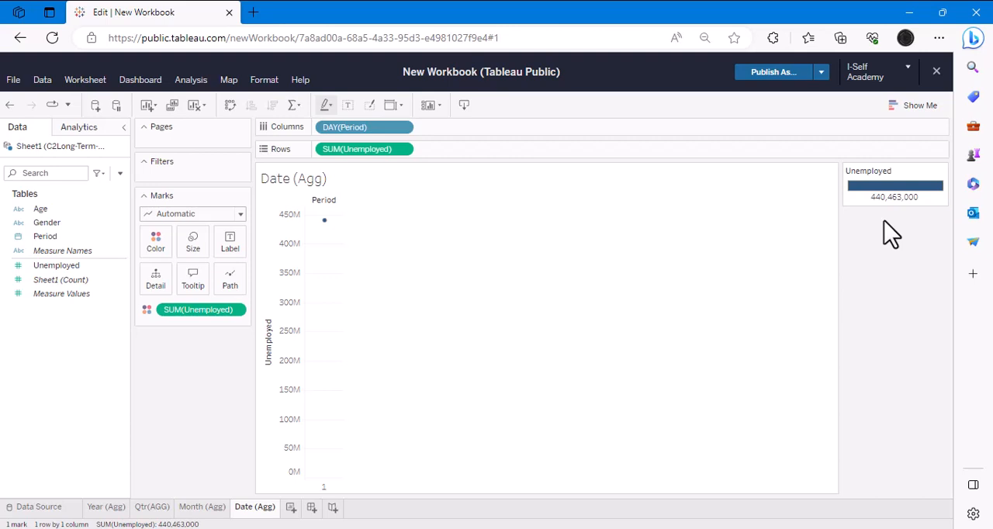
- Duplicate the Year (Agg), Qtr(AGG) and Month (Agg) worksheets
click(203, 508)
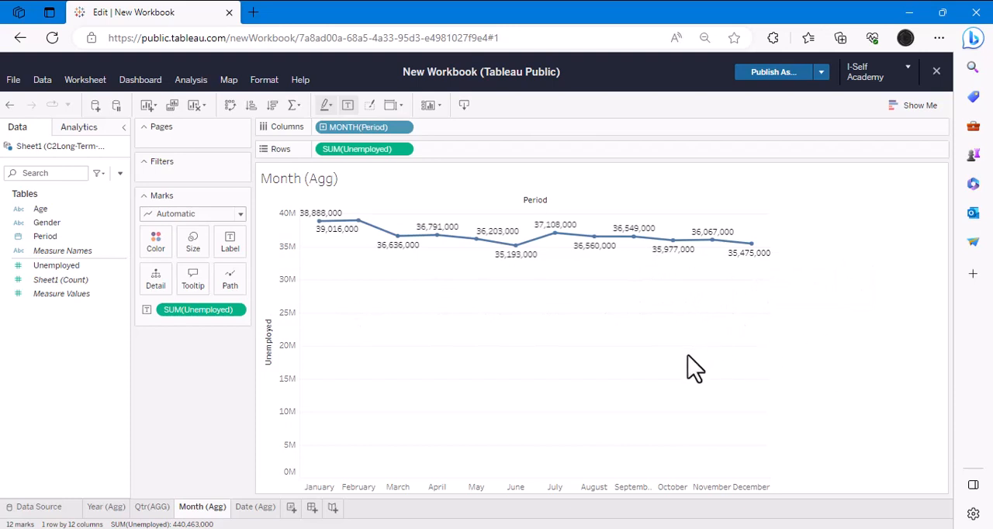
click(159, 512)
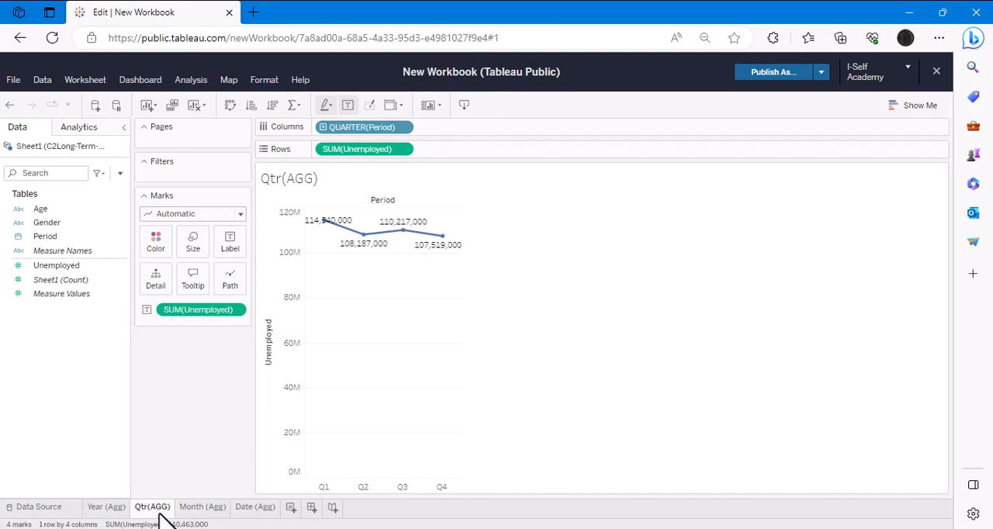
click(103, 513)
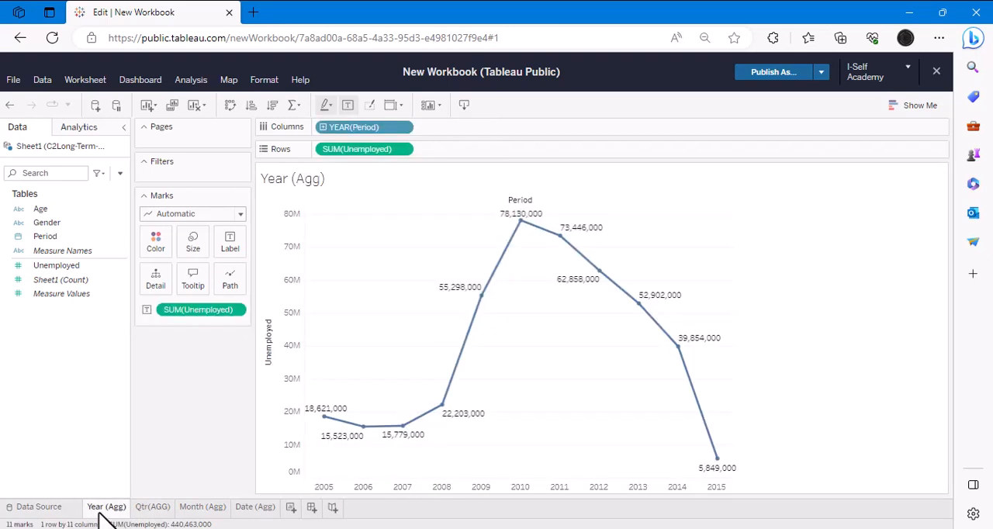
right_click(104, 512)
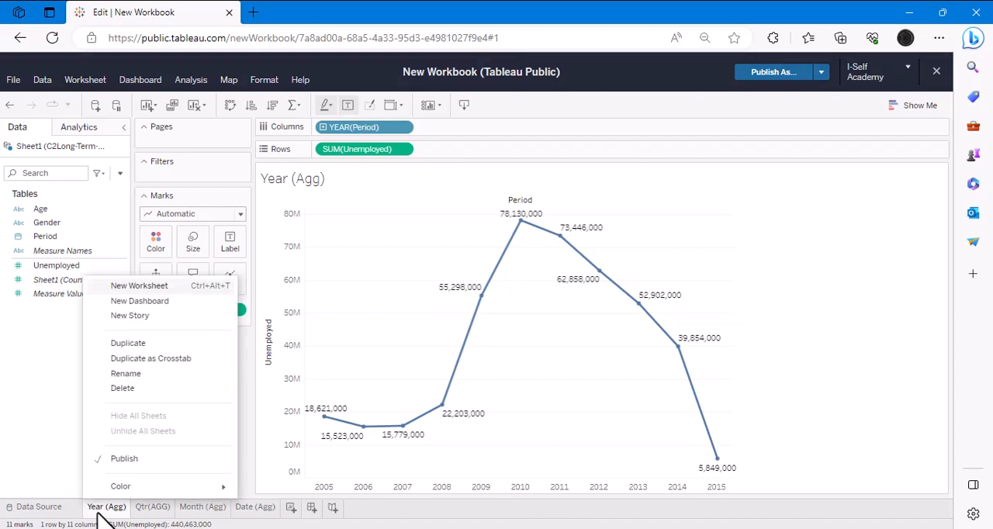
click(128, 343)
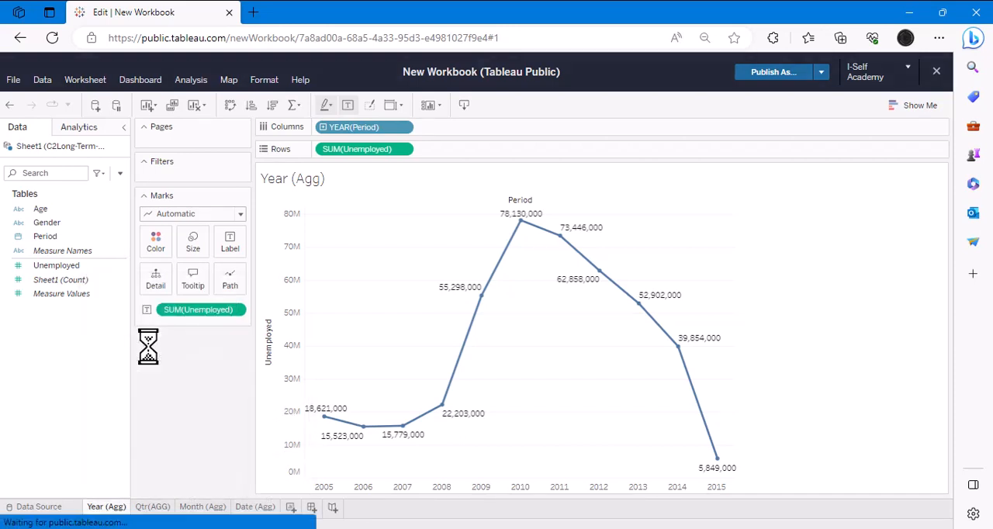
right_click(222, 516)
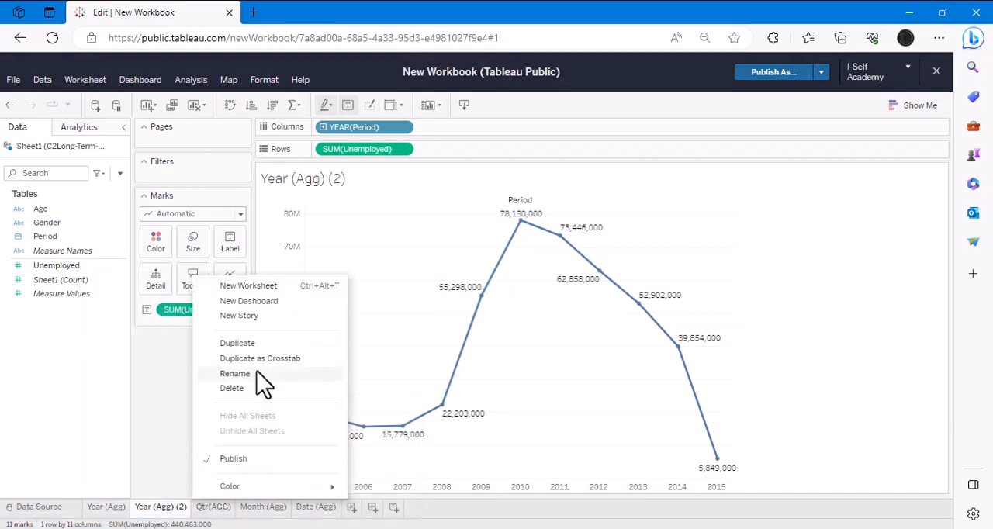
click(247, 346)
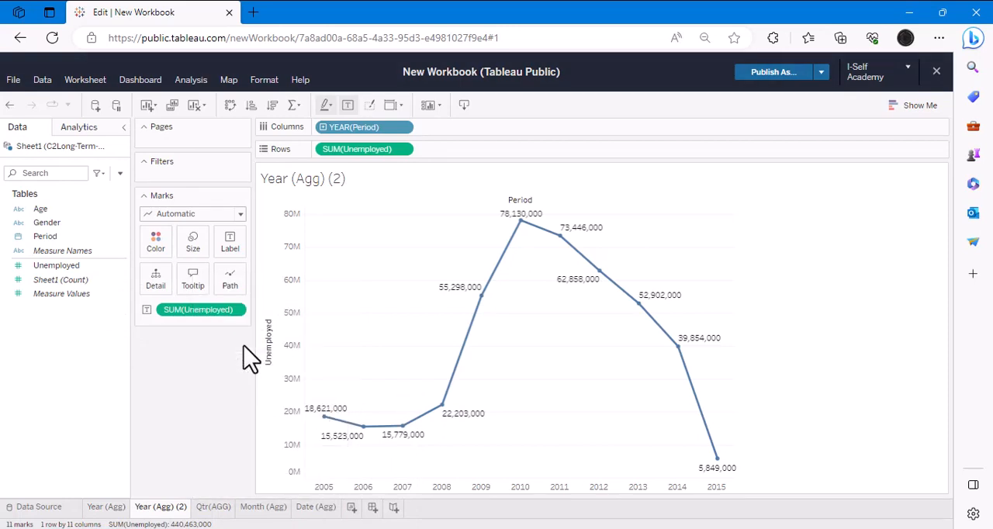
right_click(319, 512)
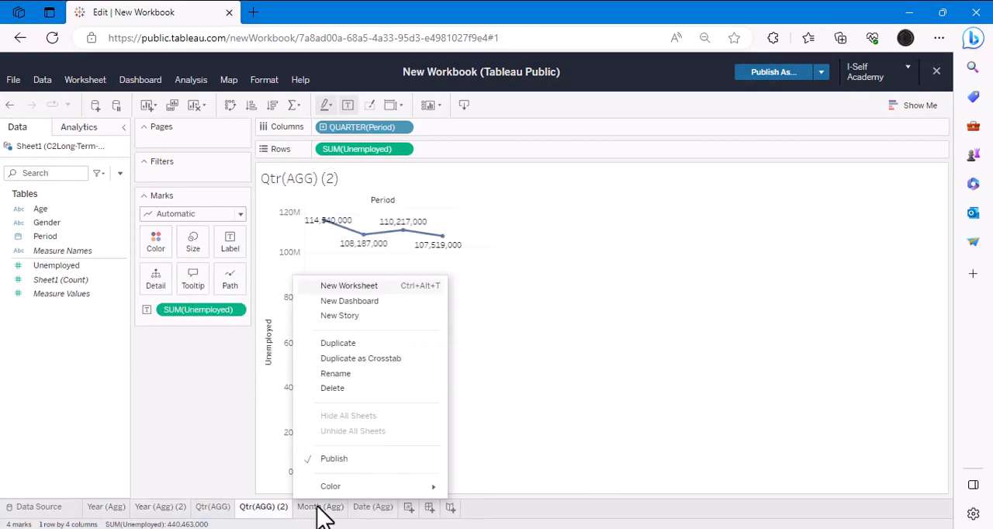
click(338, 349)
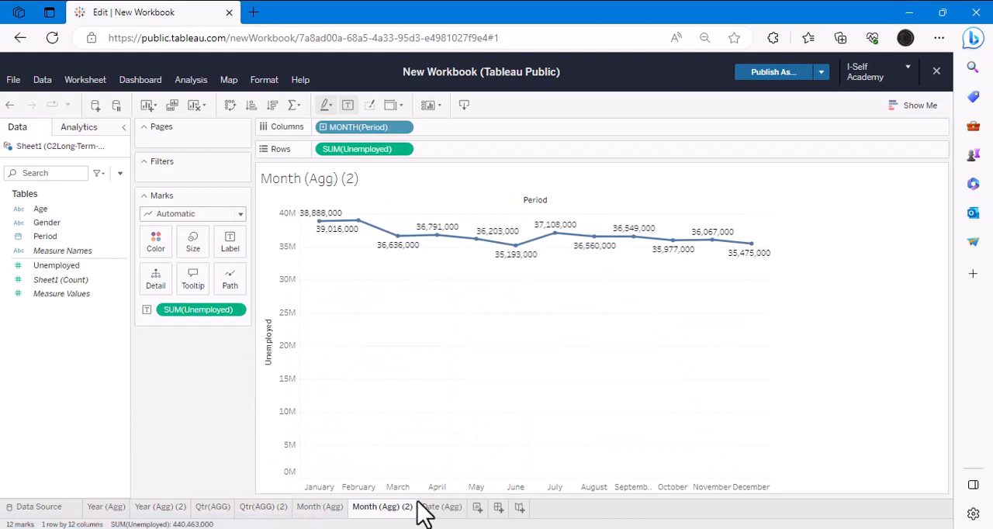
- Make two duplicates of the Date (Agg) worksheet
right_click(444, 513)
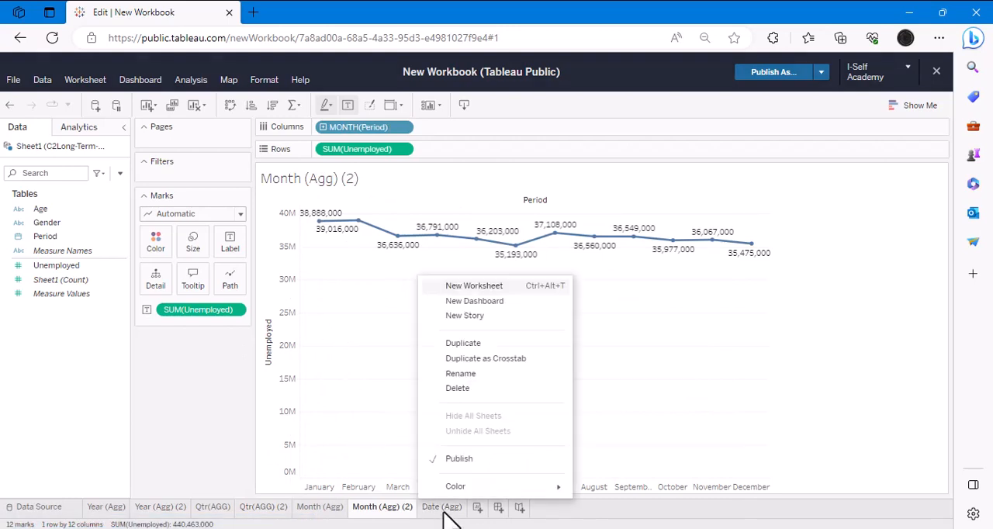
click(465, 343)
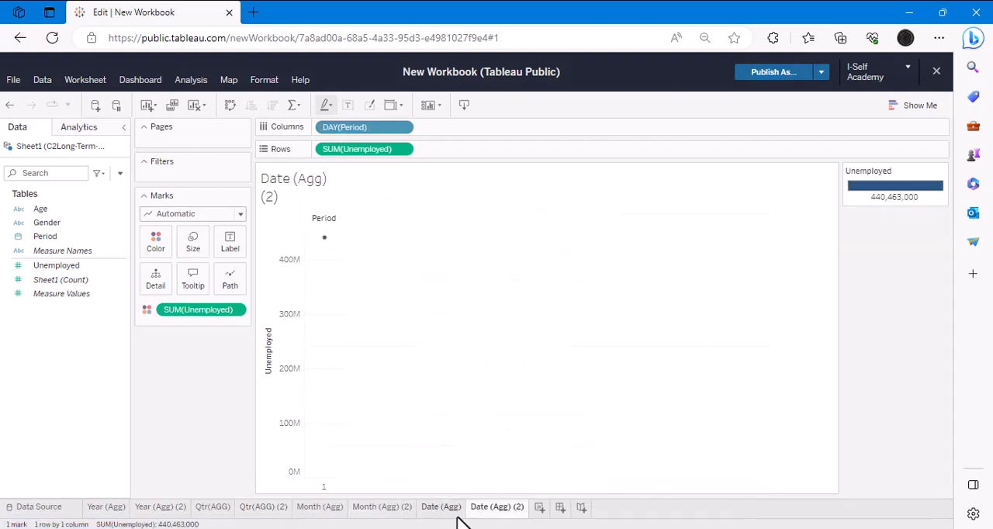
right_click(446, 511)
click(456, 343)
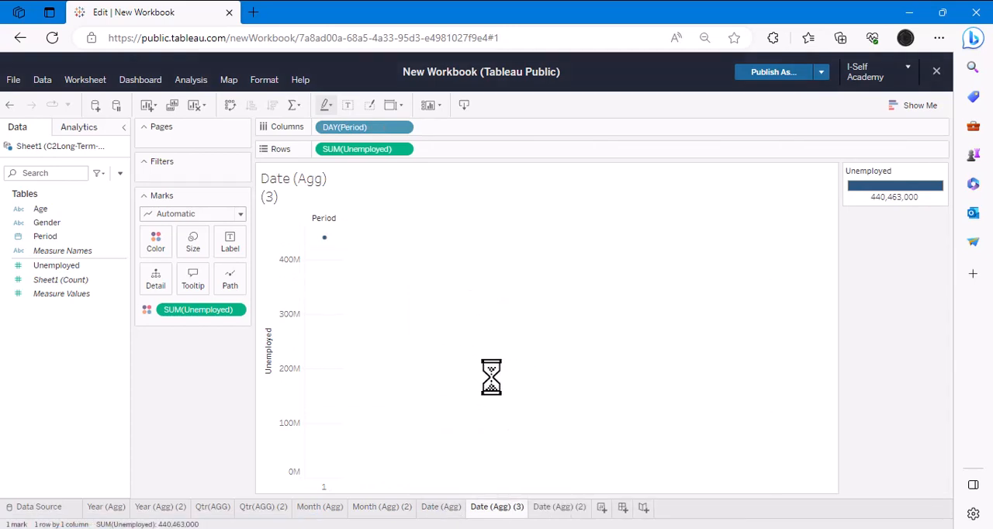
- Change Period on Columns of the Year (Agg) (2) worksheet to the continuous Year level (2015 format)
click(155, 509)
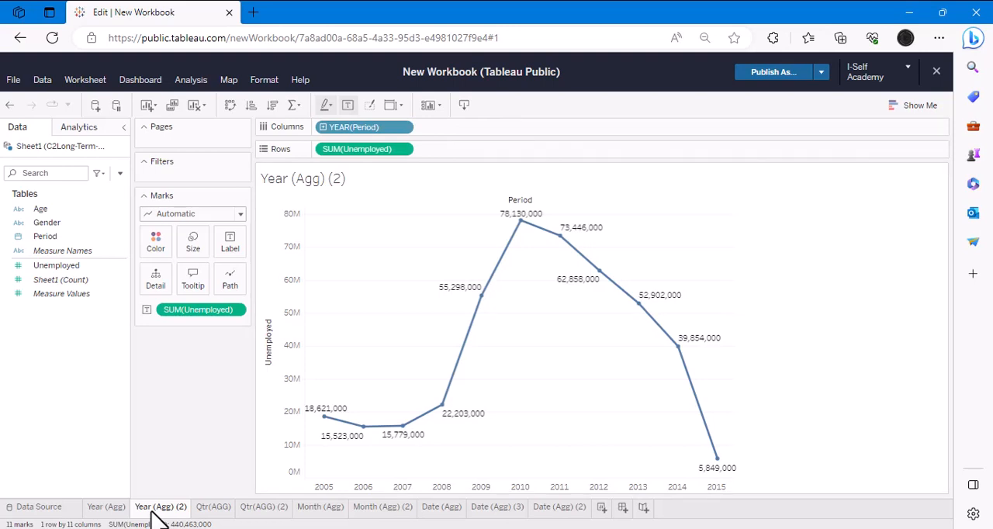
click(101, 279)
click(407, 129)
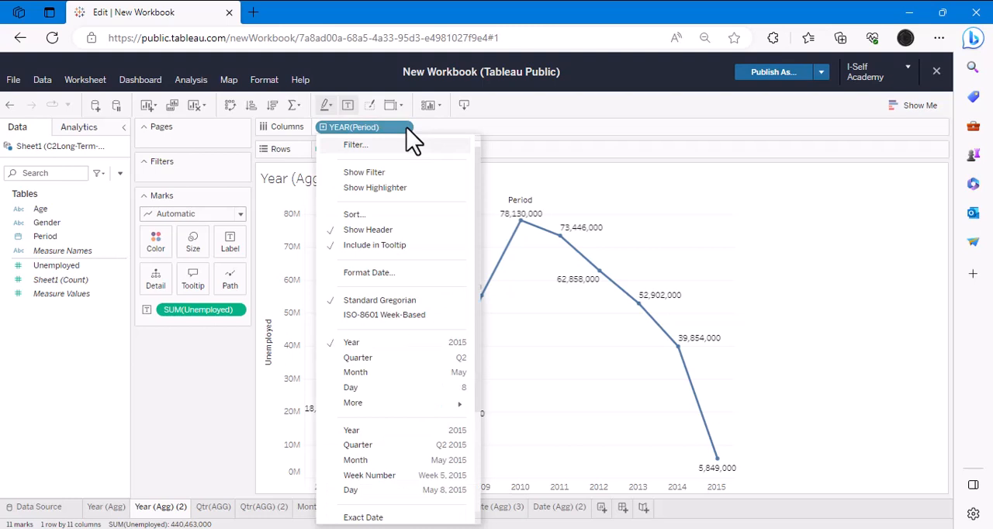
click(358, 431)
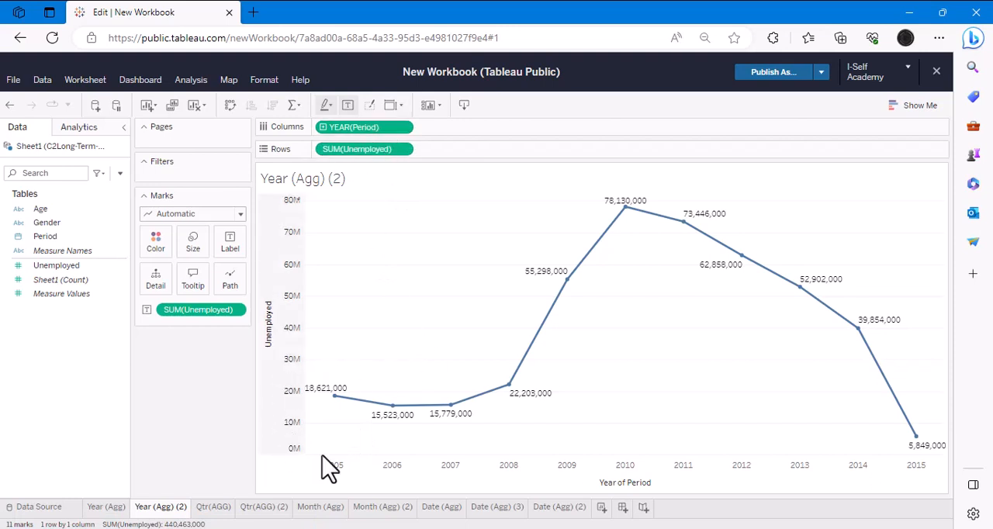
- Rename the Year (Agg) (2) worksheet as "Granularity (Agg)"
double_click(163, 512)
key(Home)
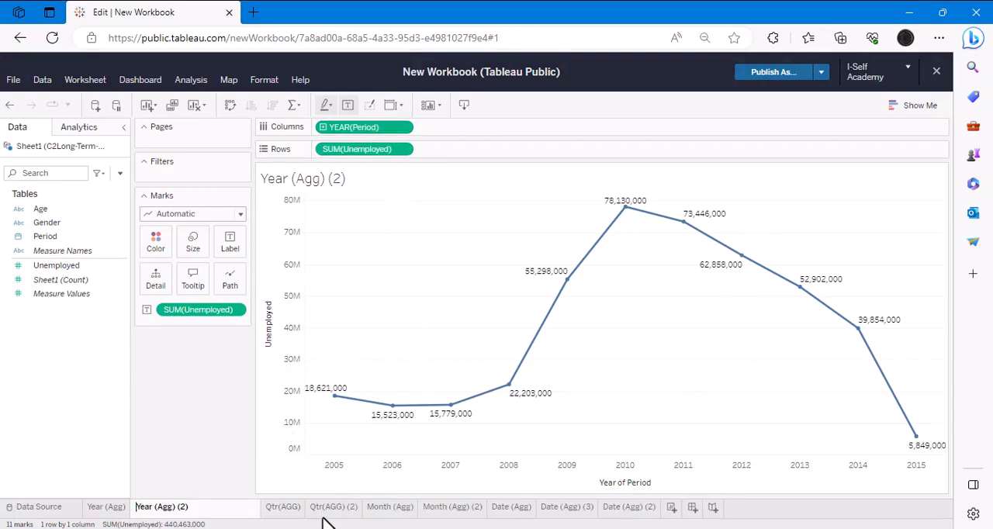
key(Delete)
key(Delete)
key(Delete)
key(Delete)
key(Delete)
text(Gr)
text(anua)
text(l)
key(BackSpace)
key(BackSpace)
text(larity)
key(BackSpace)
key(BackSpace)
key(BackSpace)
key(BackSpace)
key(Return)
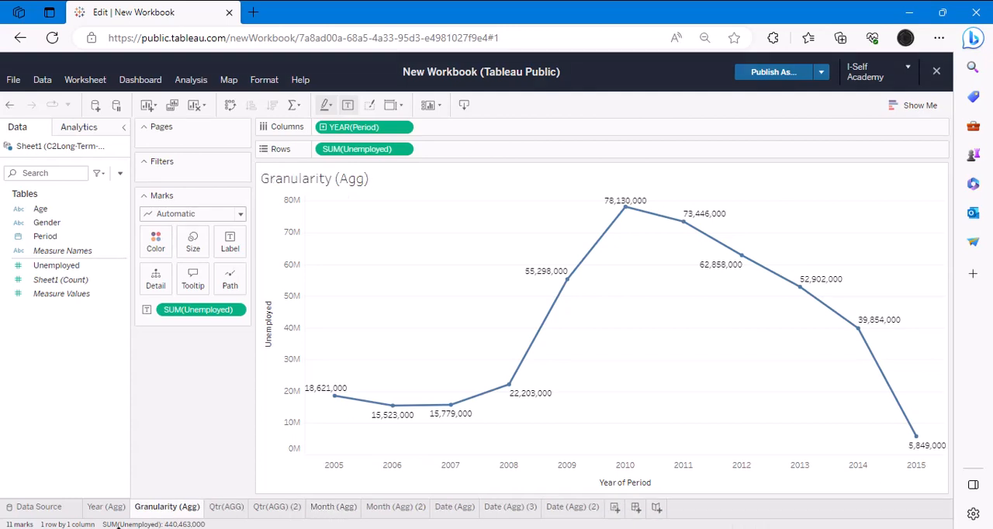
- Change Period in the Qtr(AGG) (2) worksheet to the continuous Quarter level (Q2 2015 format) and remove the Unemployed labels
click(94, 511)
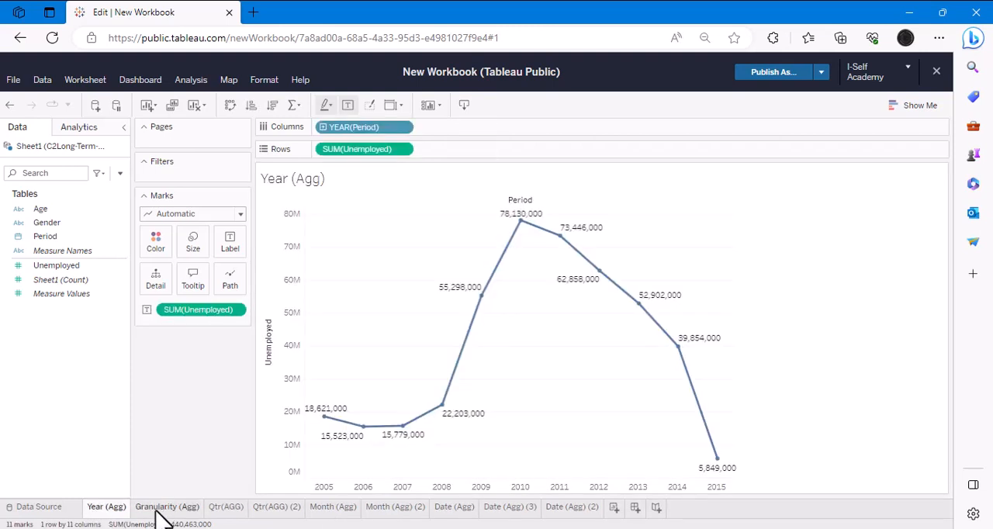
click(165, 508)
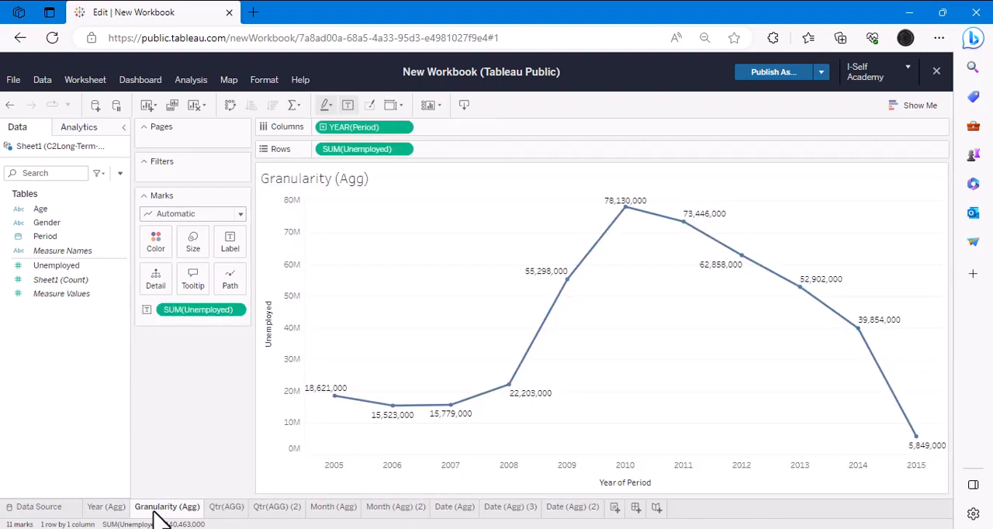
click(261, 510)
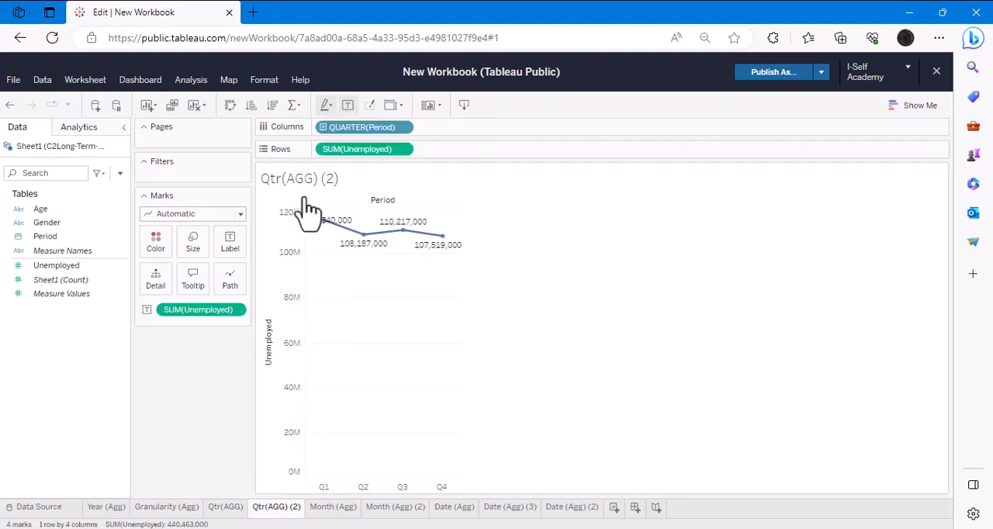
click(403, 129)
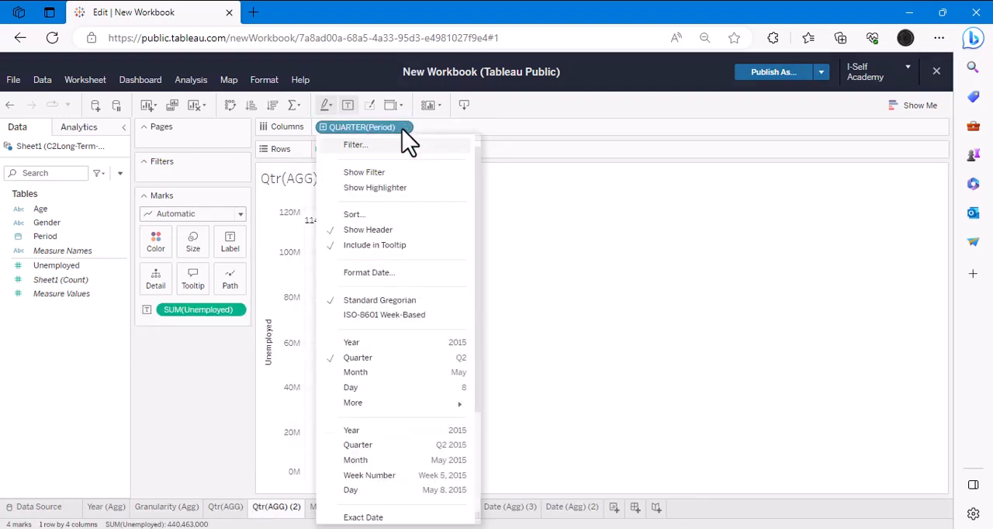
click(358, 445)
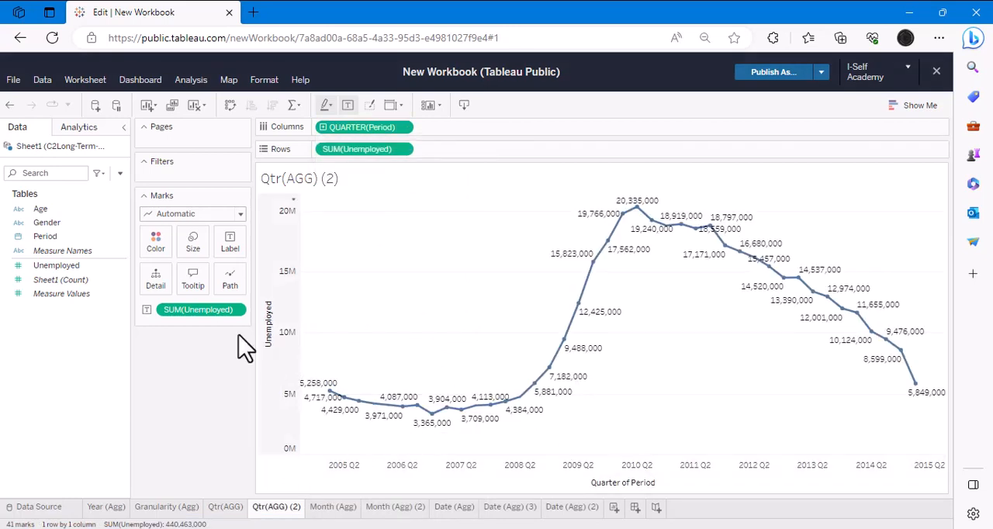
drag(242, 312, 62, 391)
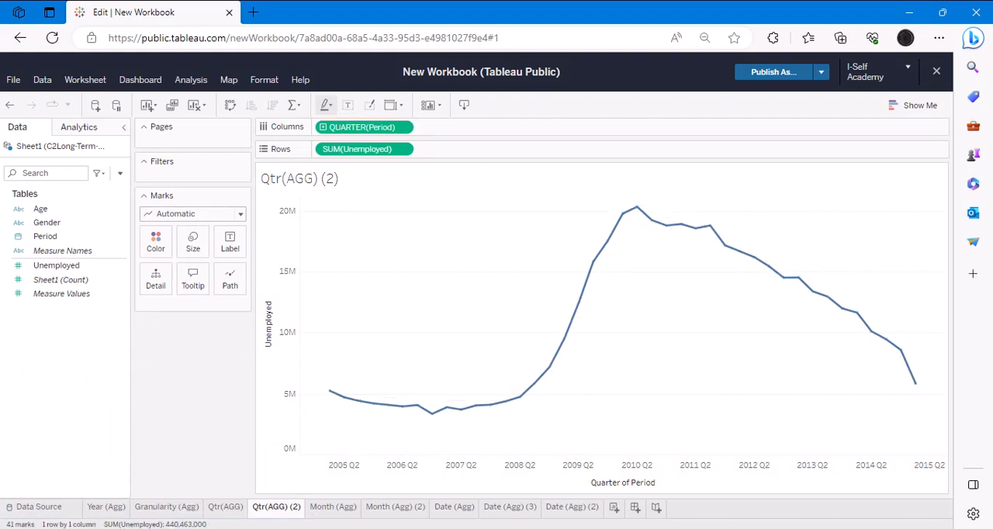
- Rename the Qtr(AGG) (2) worksheet as "Qtr(Gra)"
double_click(277, 512)
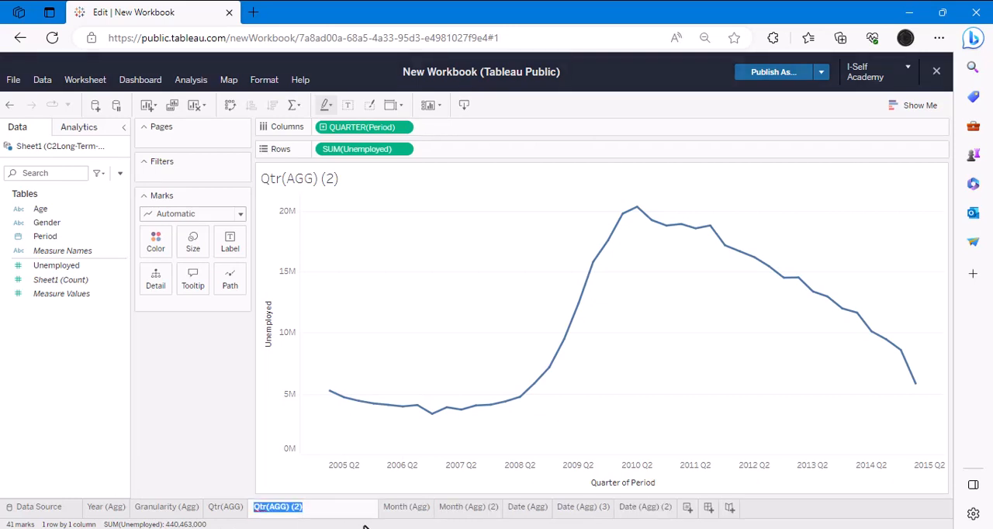
key(Home)
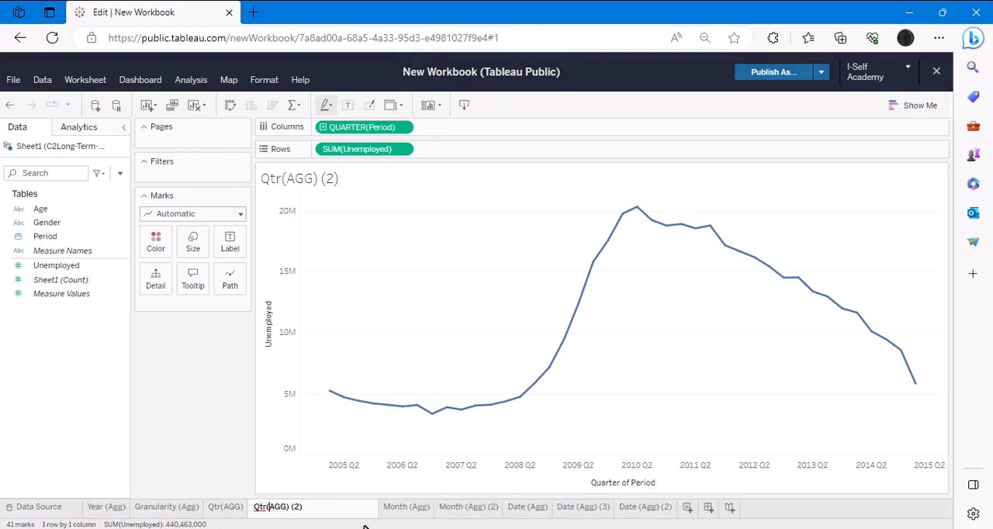
key(Delete)
key(Delete)
key(Delete)
key(Delete)
key(Delete)
key(Delete)
text((Gra)
key(Delete)
key(Delete)
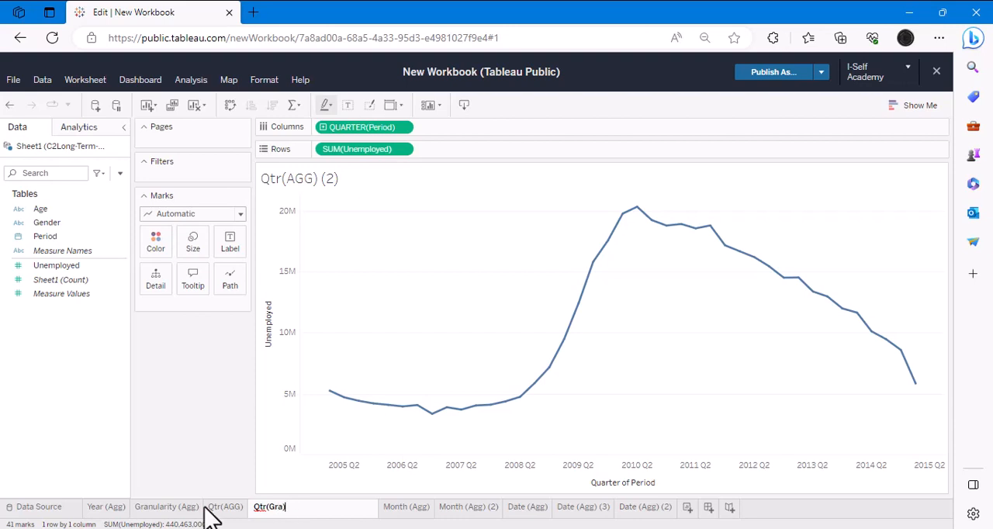
key(Return)
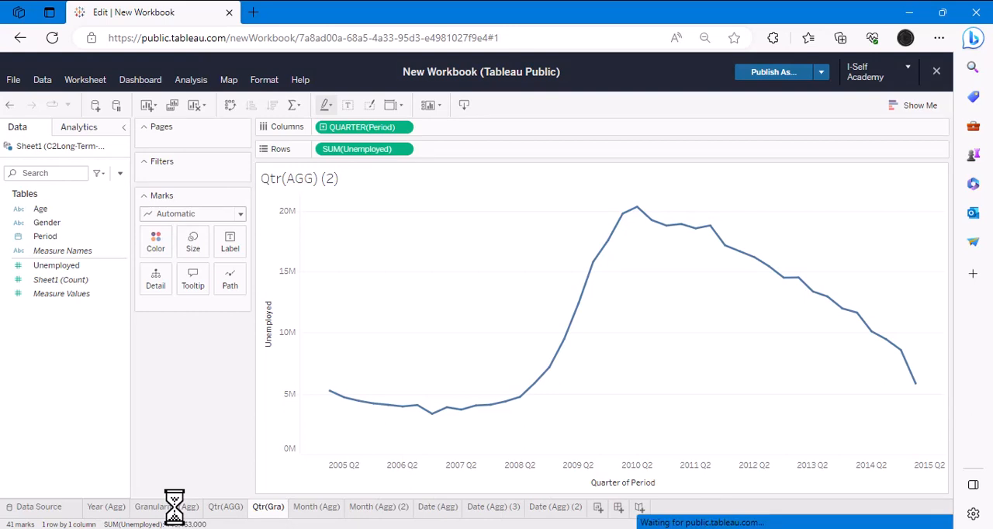
- Rename the Granularity (Agg) worksheet as "Year (Granularity )"
click(173, 507)
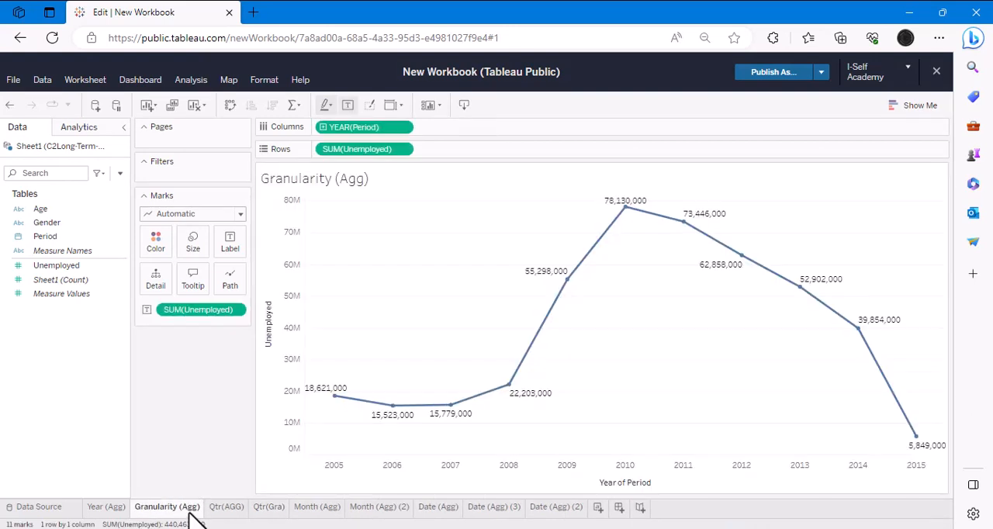
double_click(189, 509)
key(Right)
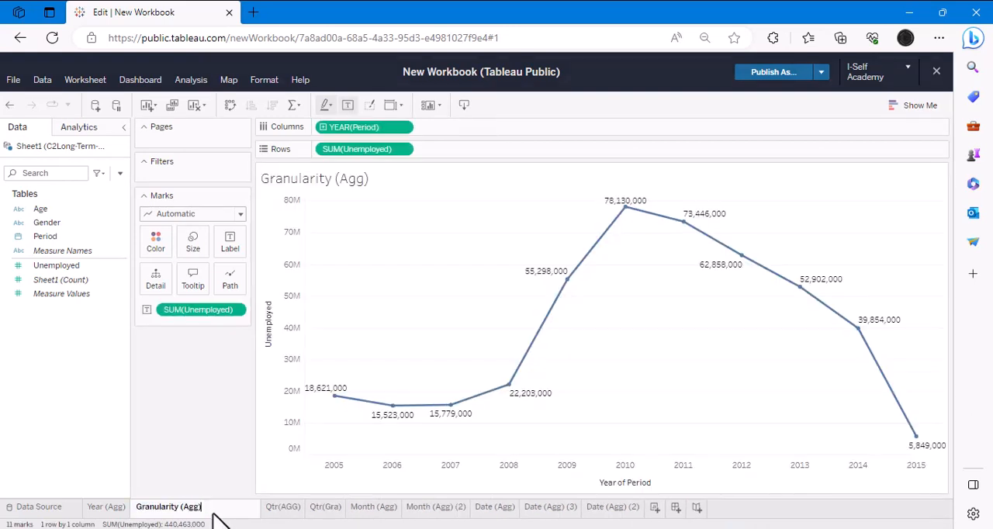
key(BackSpace)
key(BackSpace)
key(BackSpace)
key(BackSpace)
key(BackSpace)
key(BackSpace)
key(Home)
text(Year)
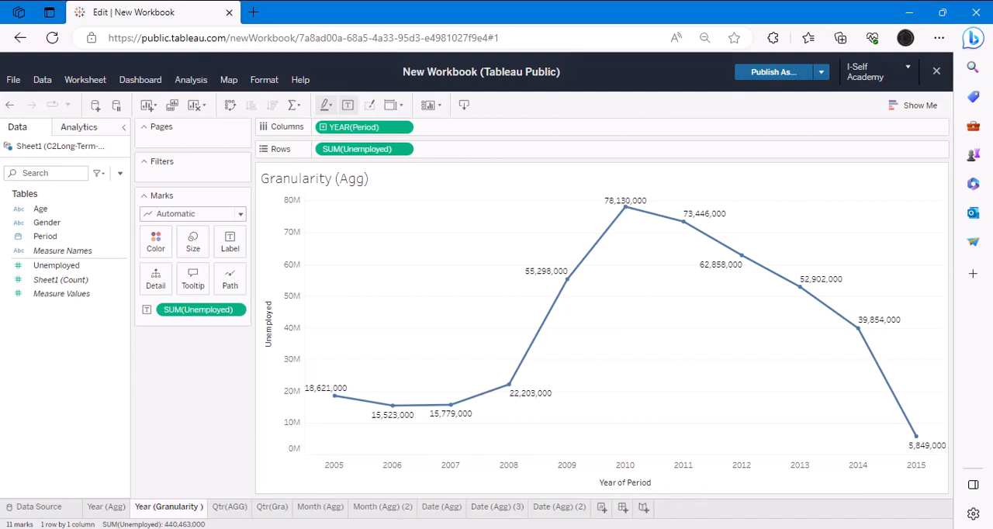
- Change Period in the Month (Agg) worksheet to the continuous Month level (May 2015 format) and remove the Unemployed labels
click(320, 506)
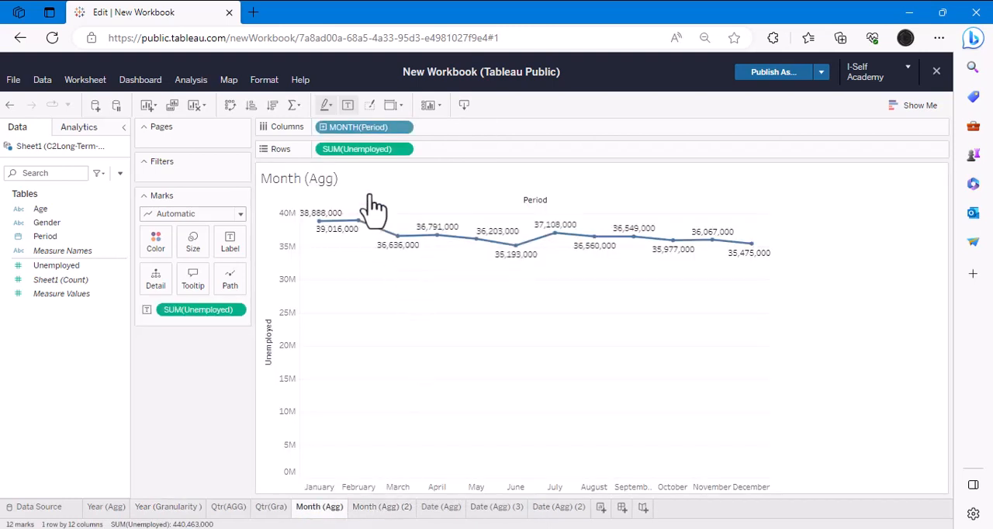
click(407, 128)
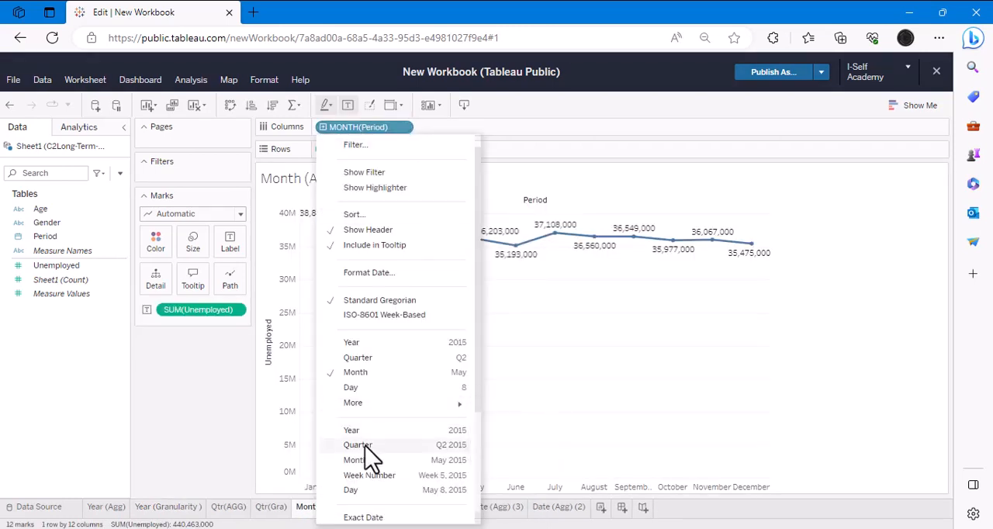
click(360, 465)
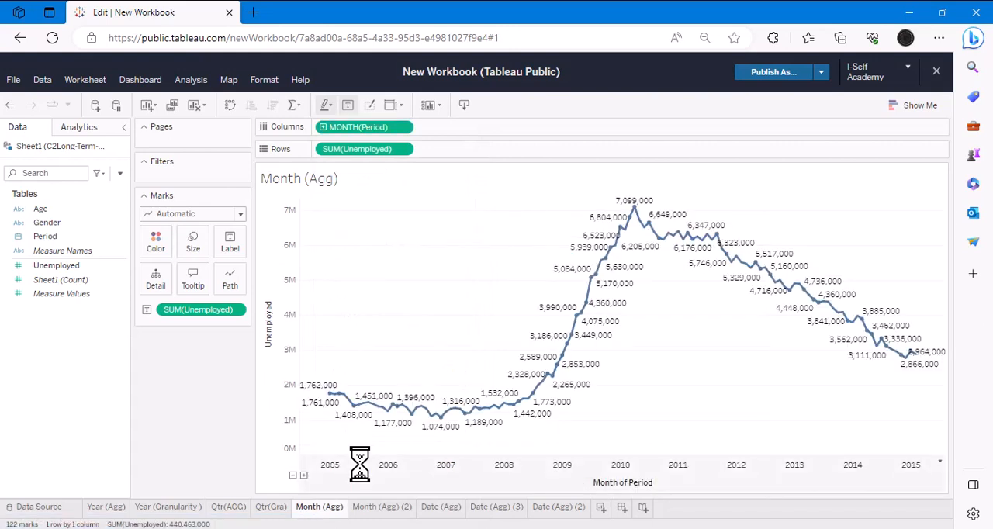
drag(198, 309, 55, 420)
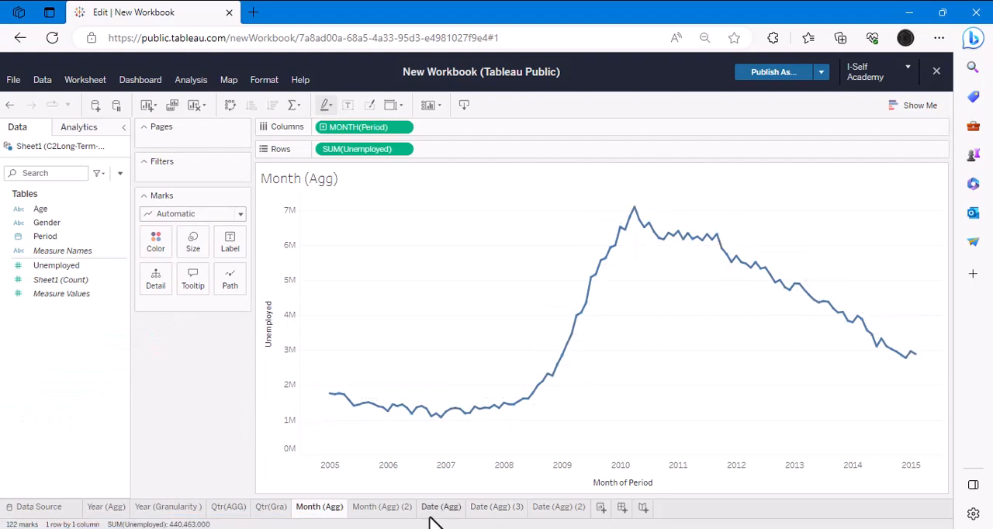
- Rename the Month (Agg) (2) worksheet as "Month (Gra)"
click(388, 508)
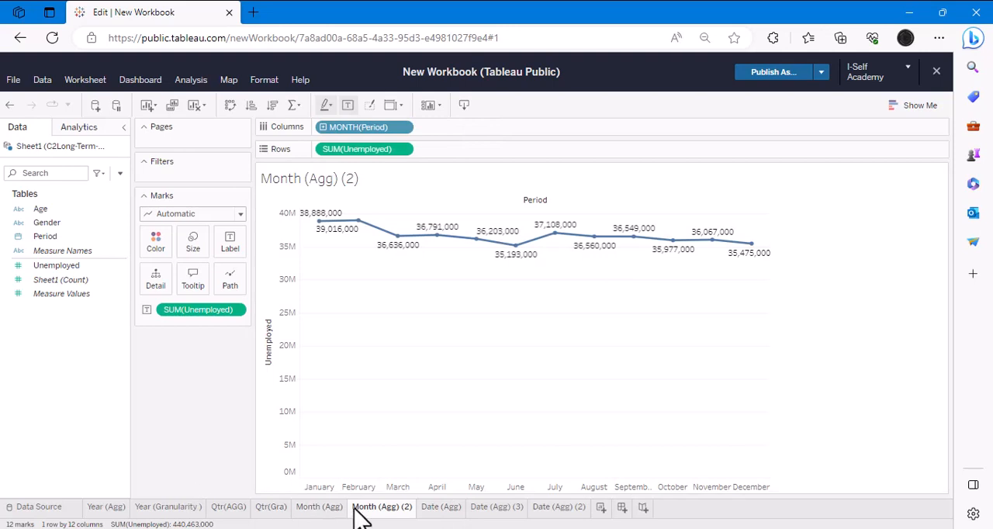
double_click(377, 509)
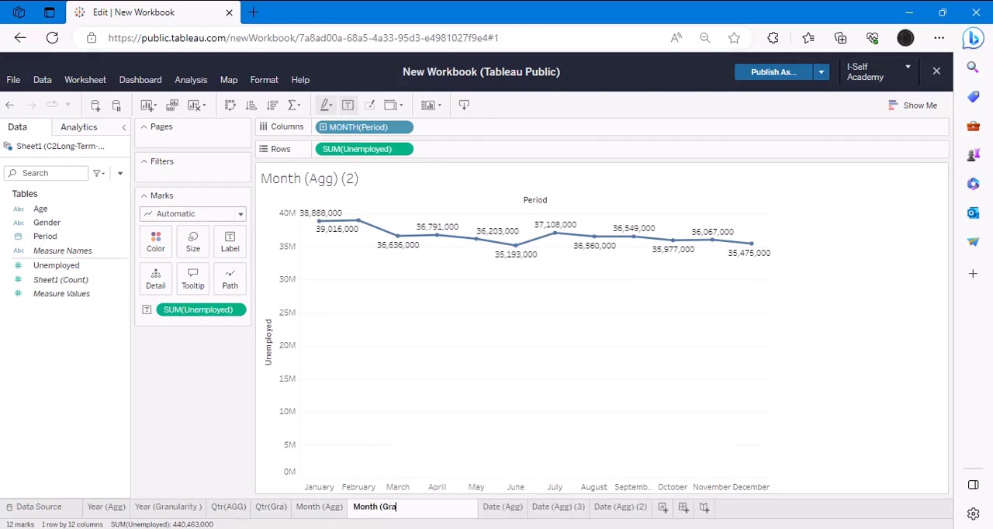
text(Month (Gra)
key(Return)
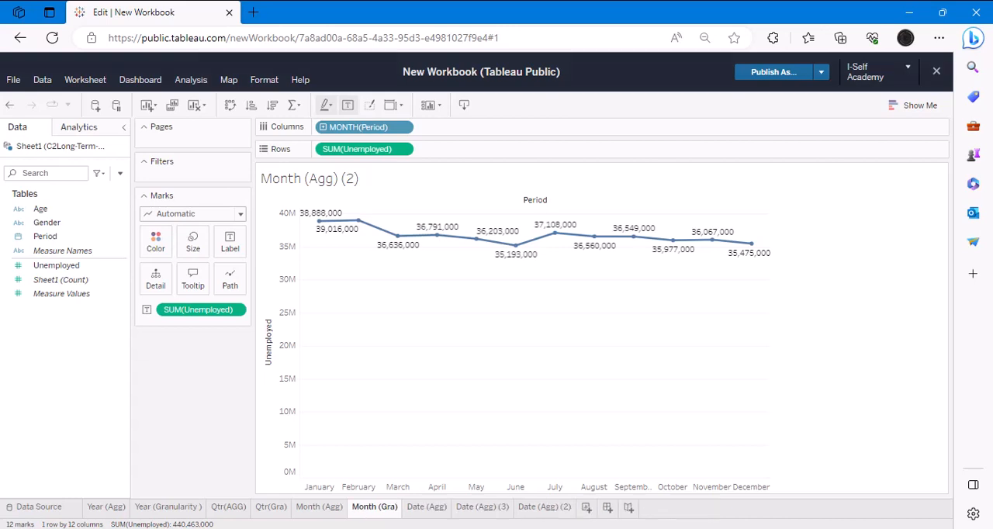
- Change Period in the Date (Agg) (3) worksheet to the continuous Week Number level (Week 5, 2015 format) and rename the sheet "Week (Gra)"
click(481, 509)
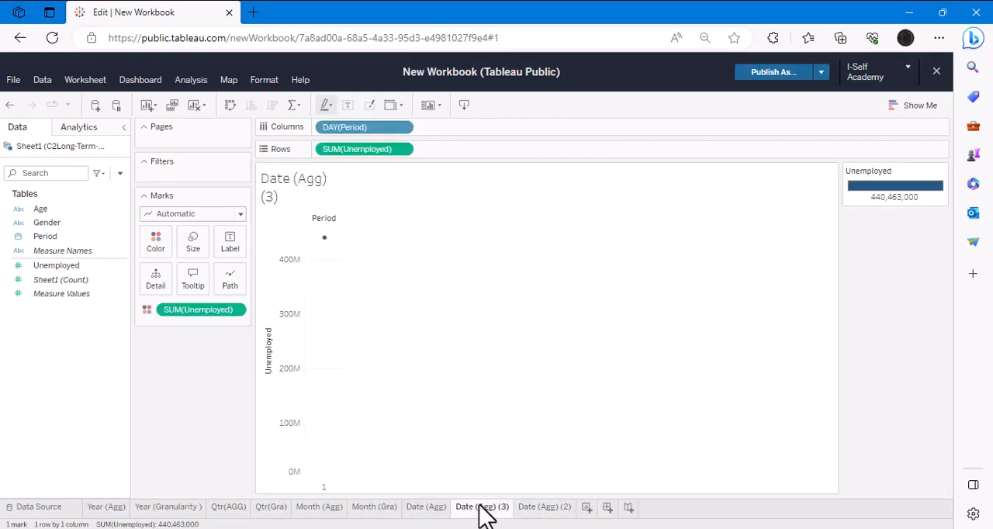
click(406, 127)
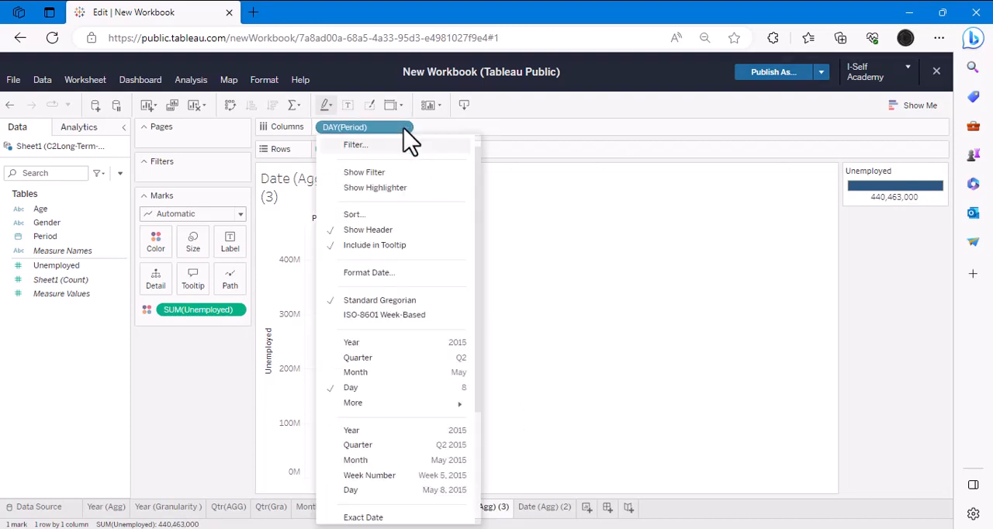
click(372, 489)
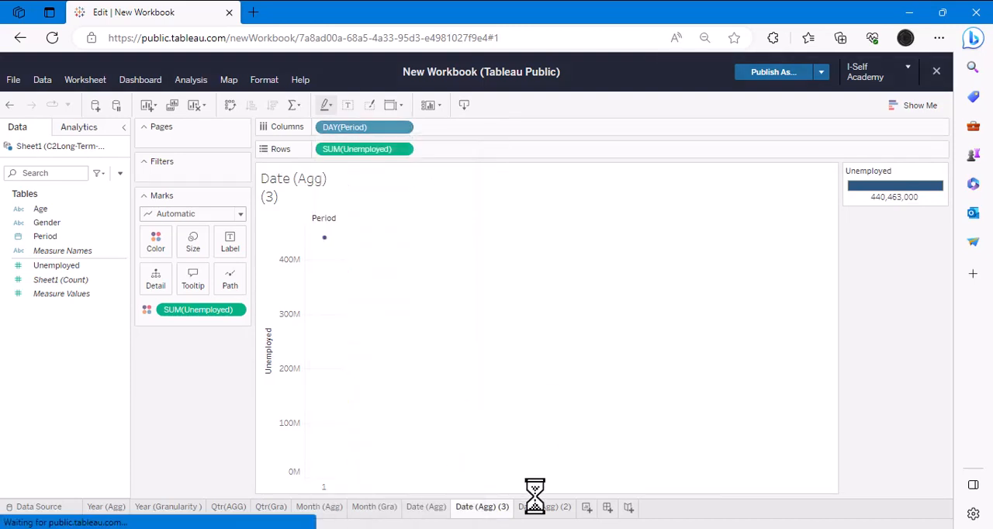
double_click(492, 508)
key(Home)
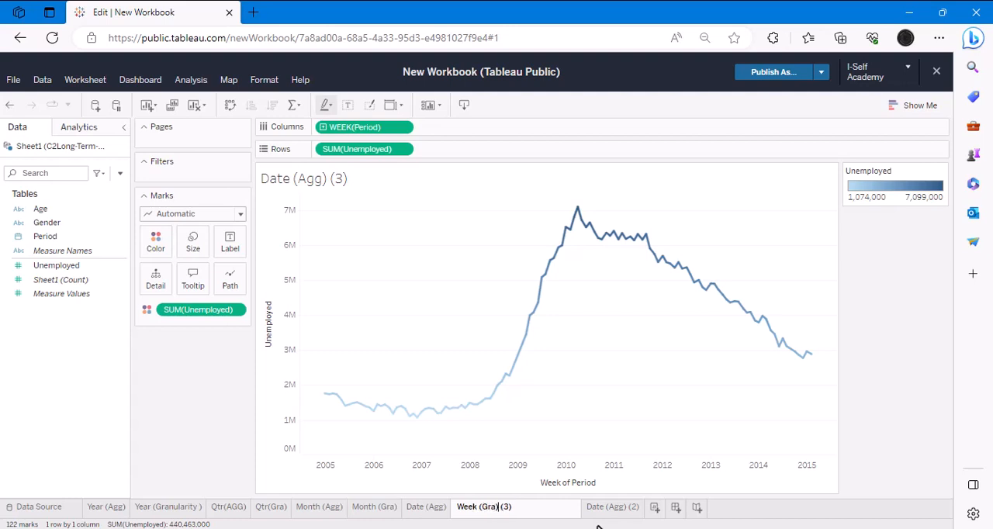
key(Return)
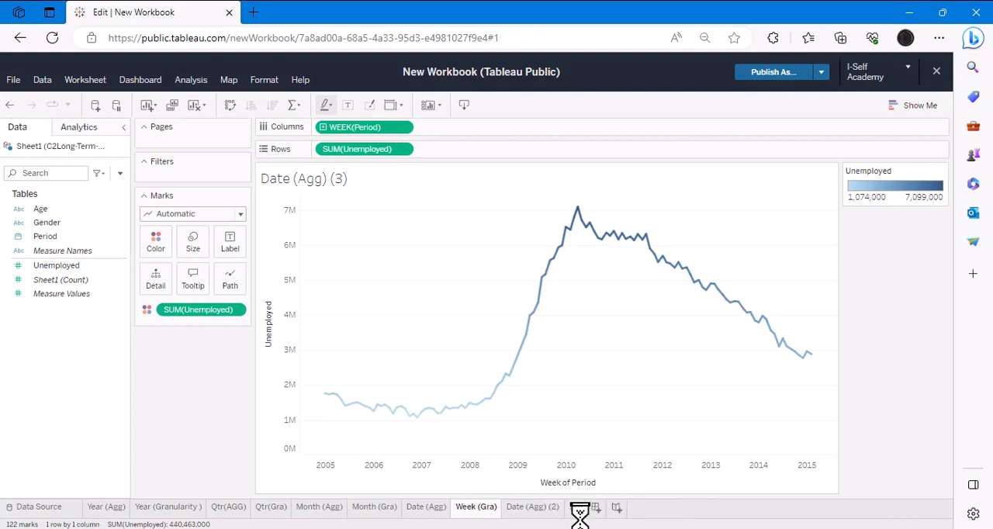
- Change Period in the Date (Agg) (2) worksheet to the continuous Day level (May 8, 2015 format) and rename the sheet "Date (Gra)"
click(533, 510)
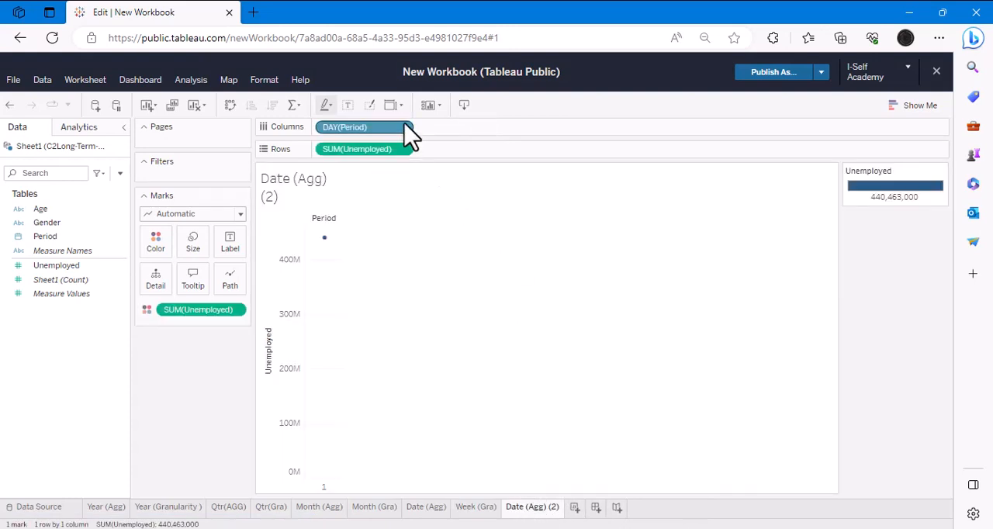
click(404, 128)
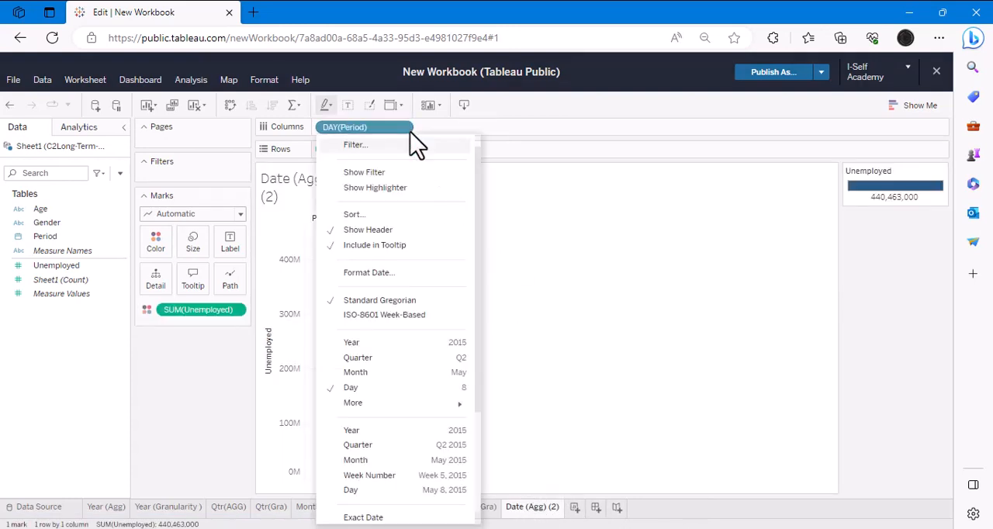
click(353, 489)
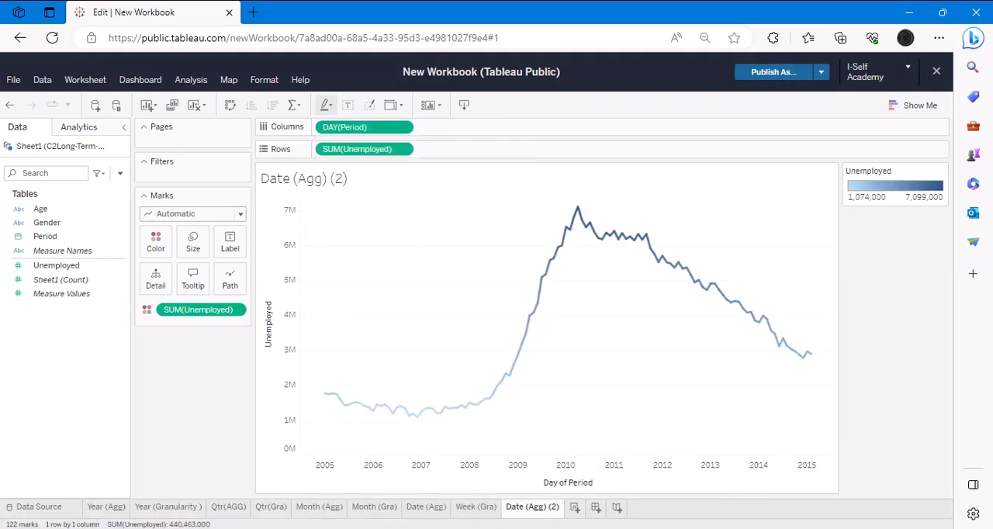
double_click(535, 510)
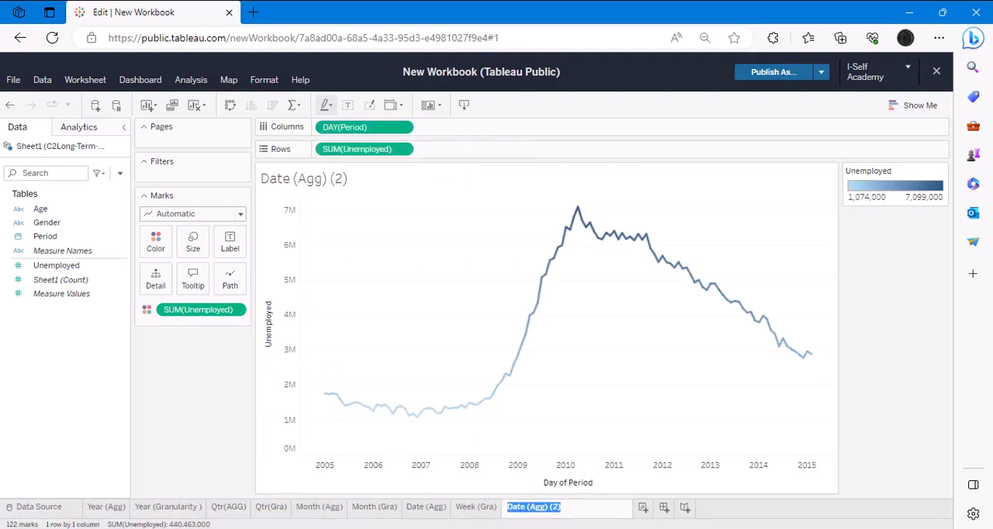
click(560, 508)
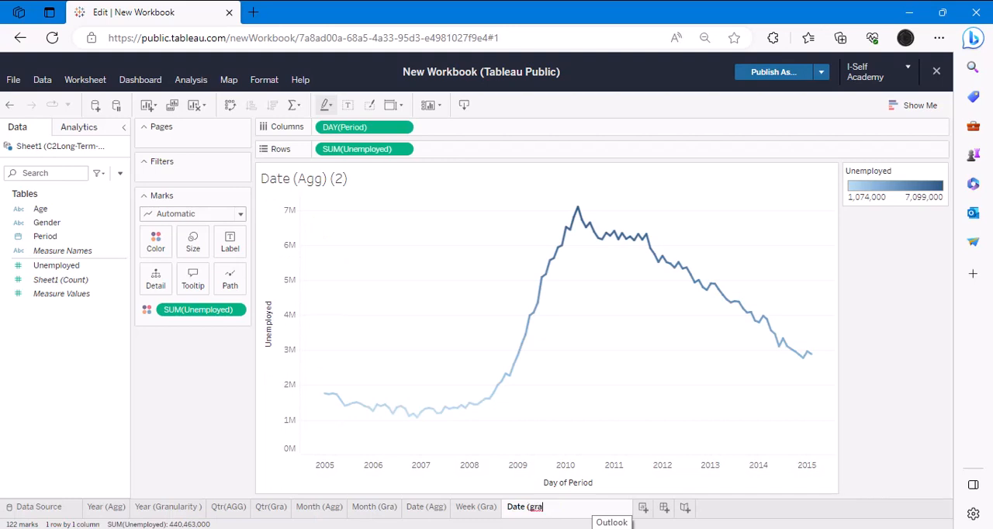
key(BackSpace)
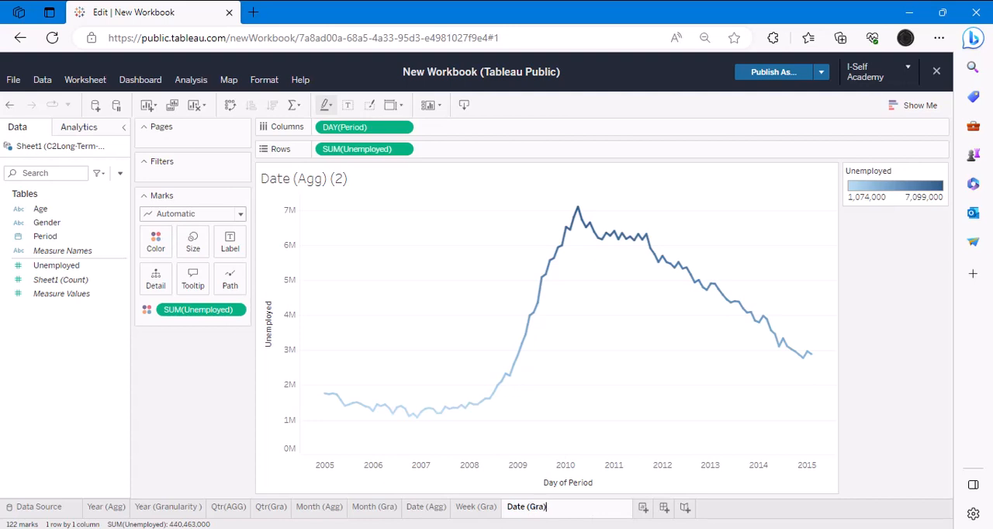
key(Return)
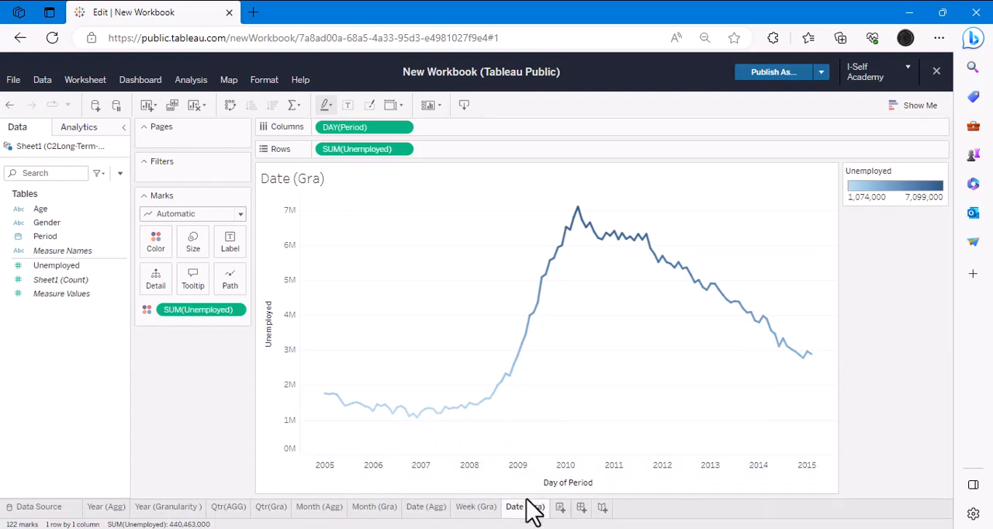
- Compare the Week (Gra) and Date (Gra) charts and examine the Period dates in the source data rows
click(474, 508)
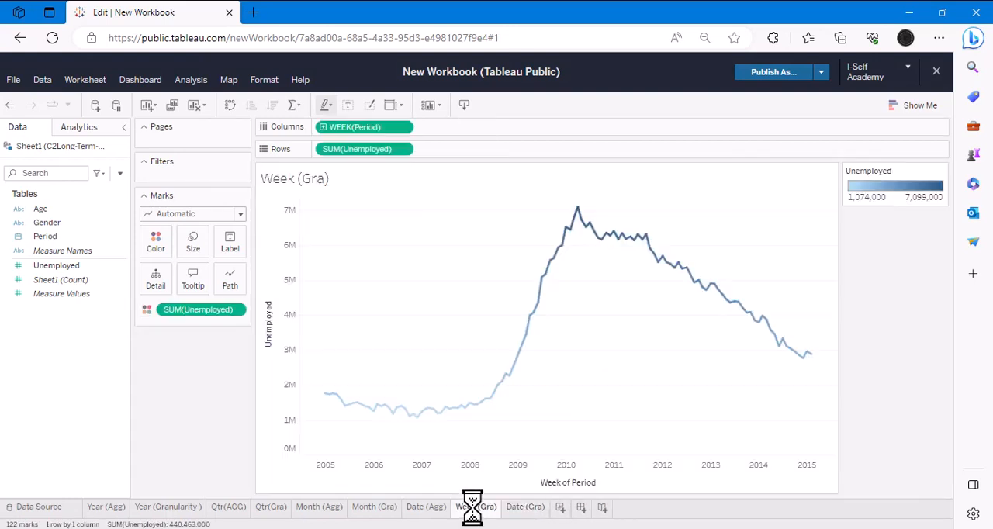
click(519, 508)
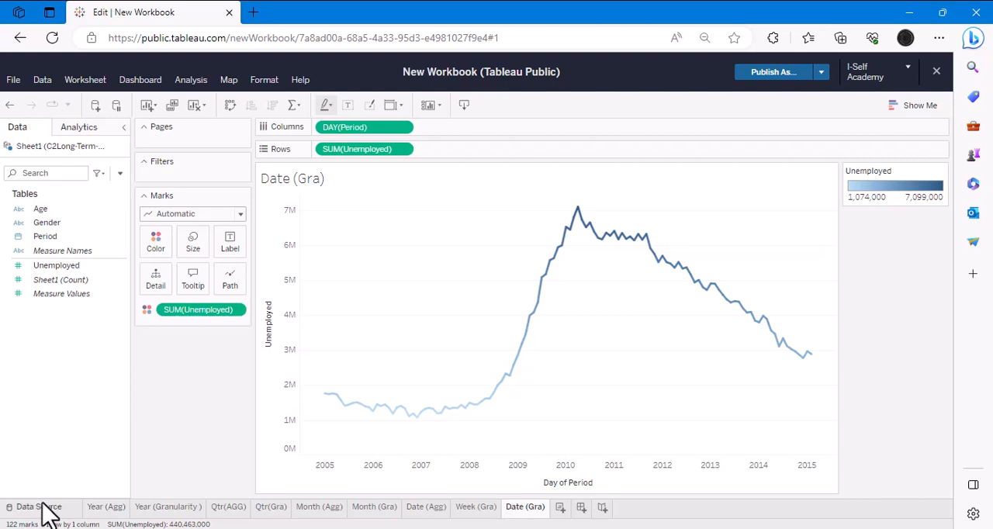
click(39, 508)
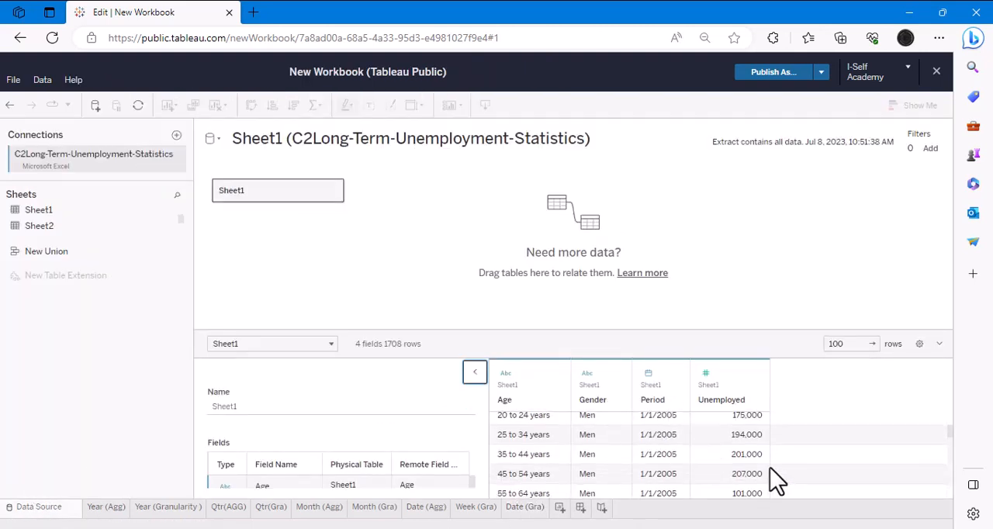
scroll(702, 442, down, 5)
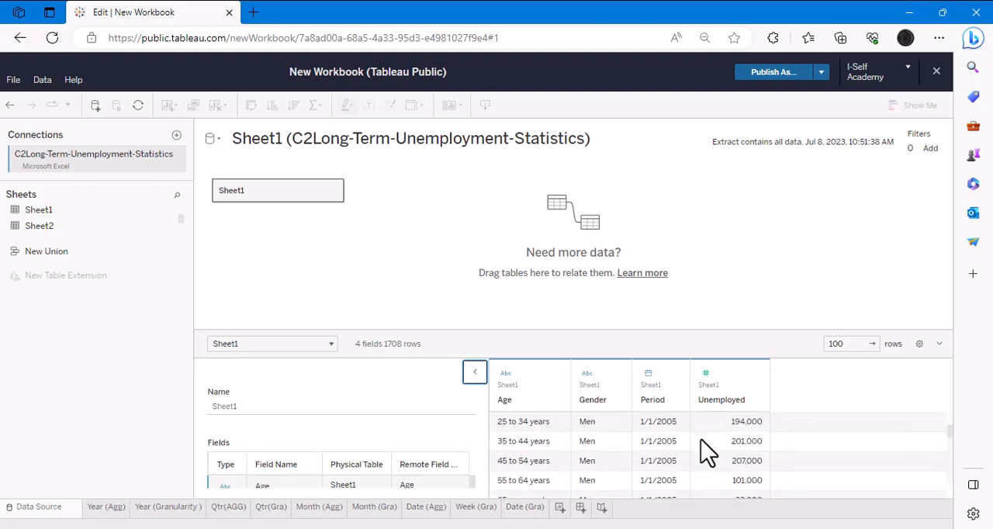
scroll(706, 450, down, 10)
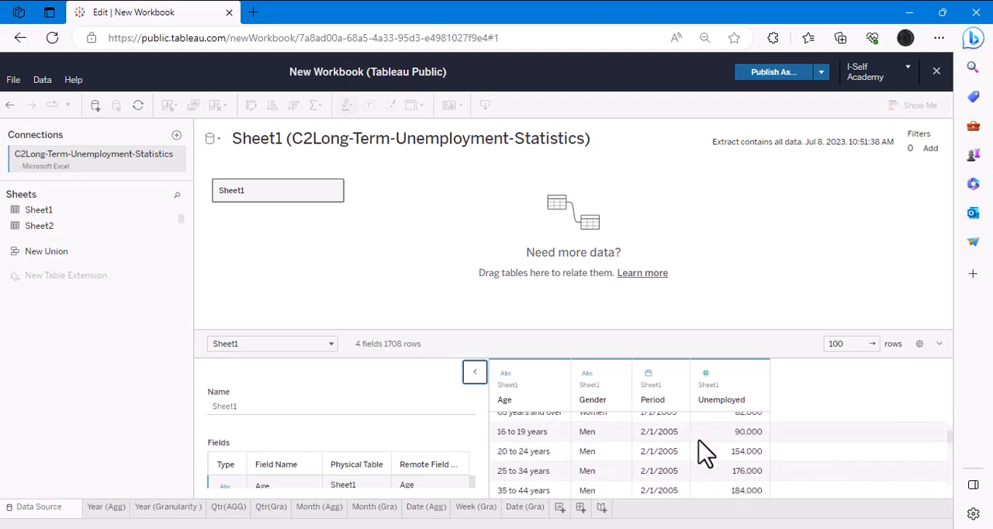
scroll(702, 450, down, 10)
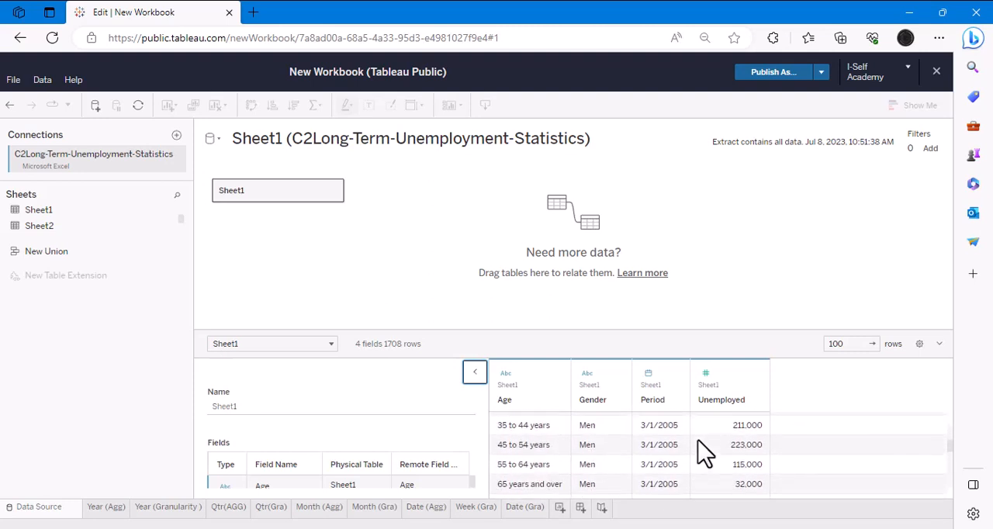
- Create a new dashboard and place the Year (Agg) worksheet on its empty canvas
click(108, 508)
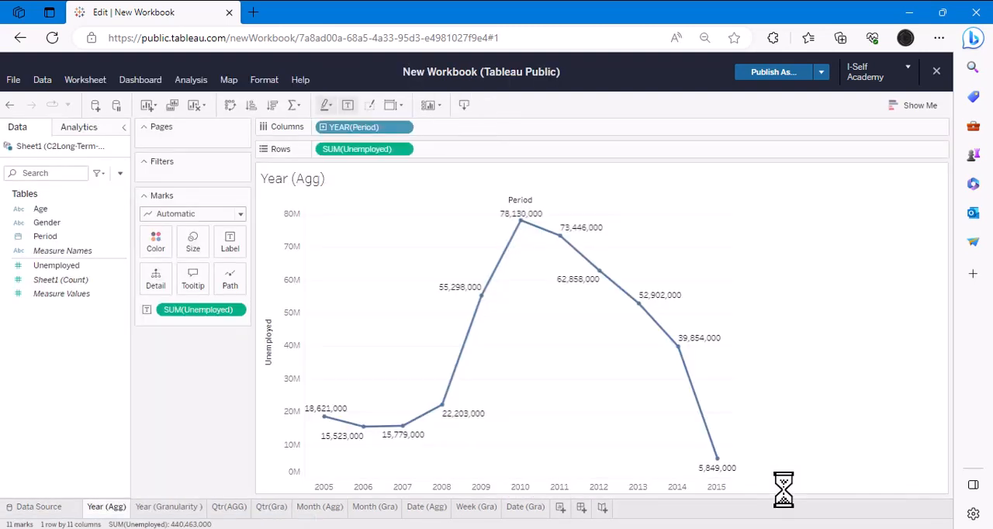
click(581, 507)
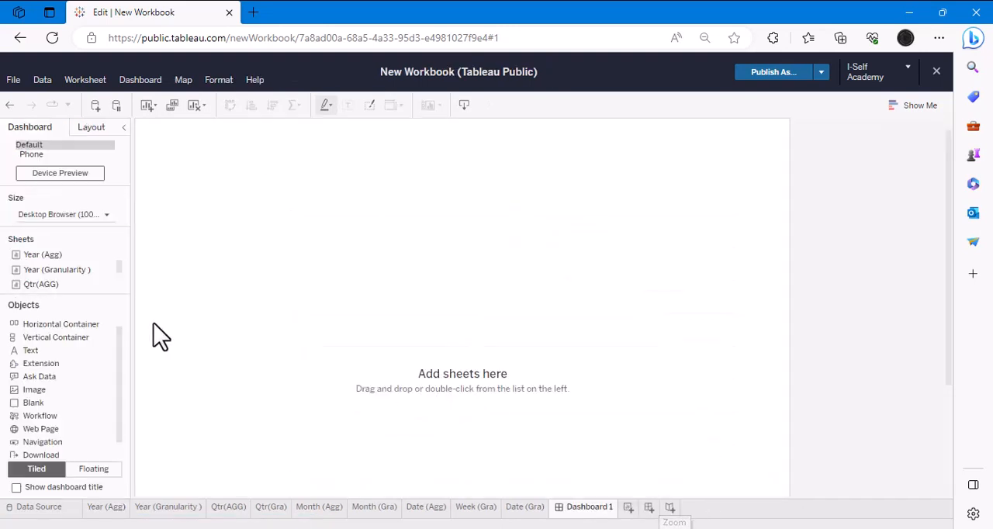
drag(20, 258, 281, 212)
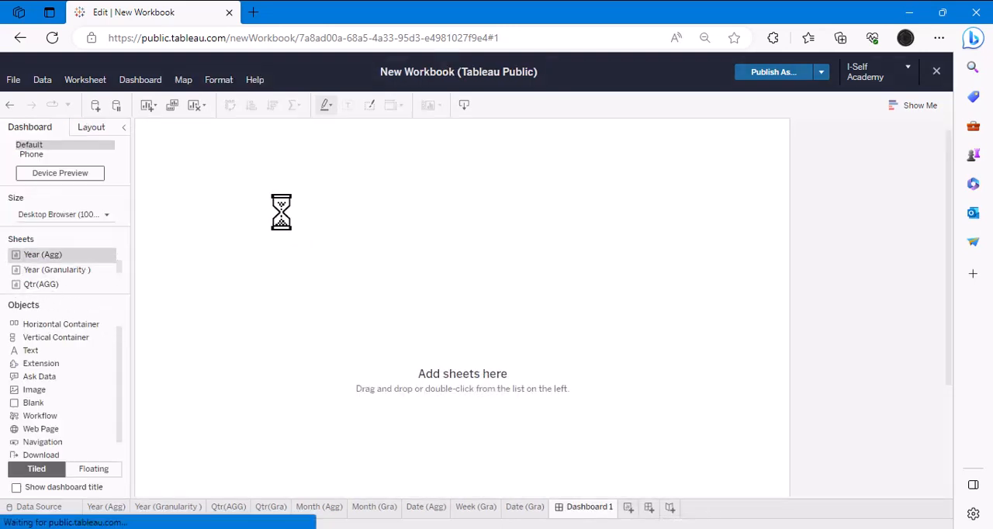
- Add the Qtr(AGG) worksheet beside Year (Agg), with Month (Agg) and Date (Agg) in a second row beneath them
drag(35, 283, 643, 303)
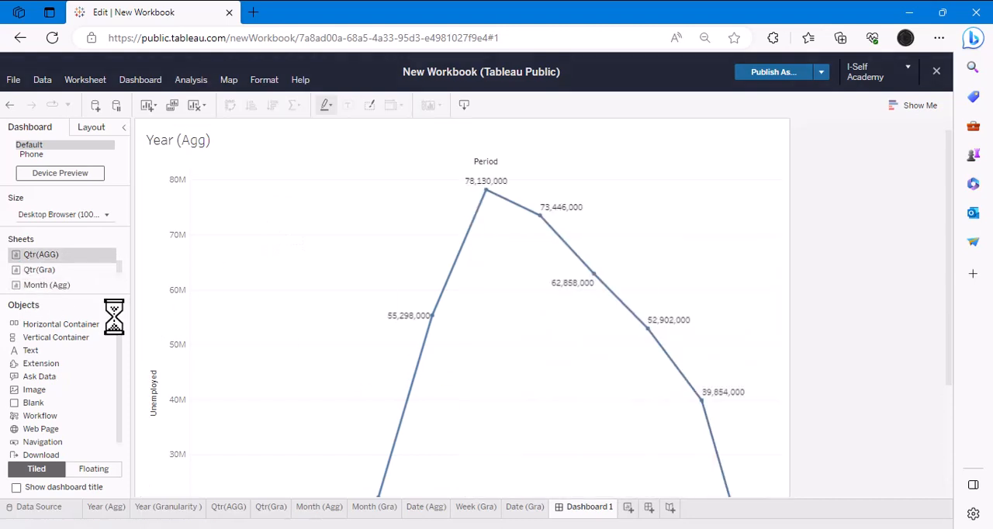
drag(56, 286, 336, 469)
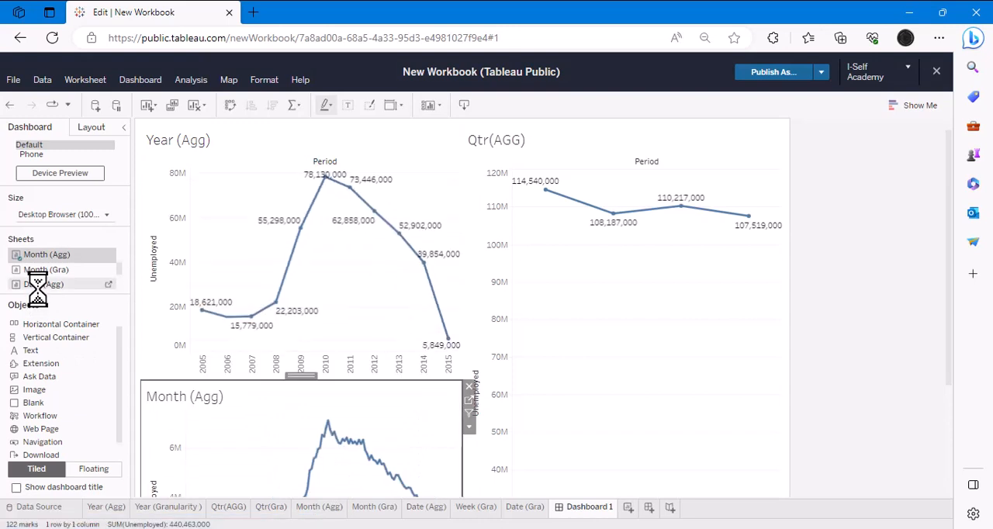
drag(38, 284, 591, 444)
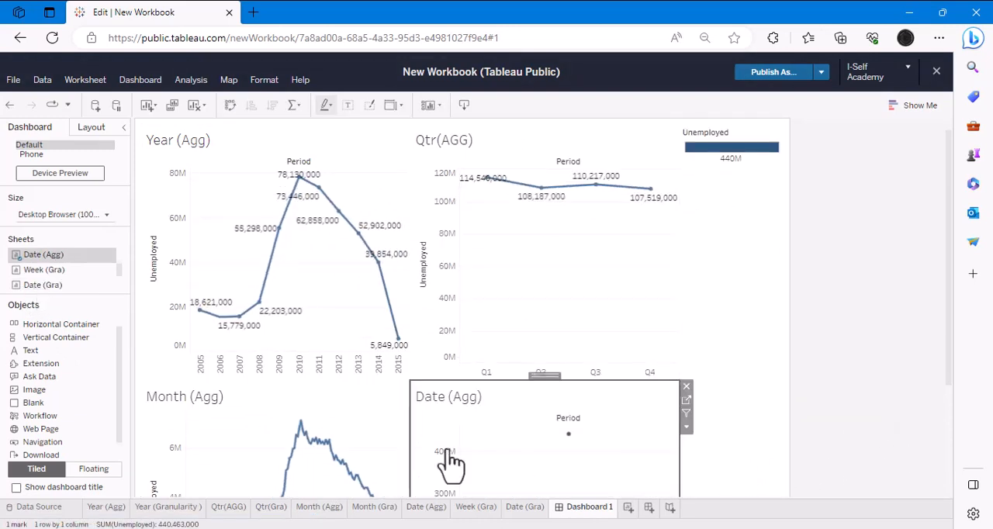
- Replace the Month (Agg) chart in the dashboard with the Month (Gra) worksheet in the same spot
click(392, 443)
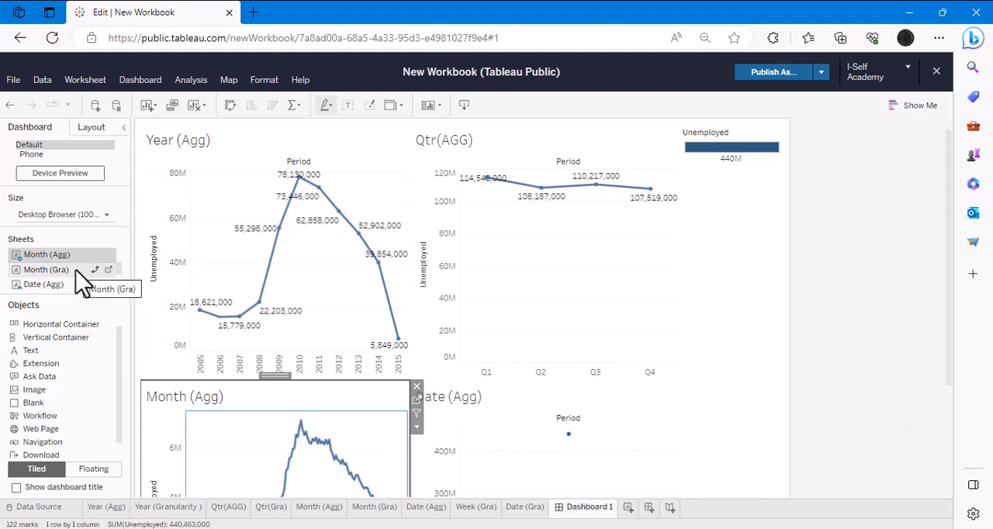
click(416, 386)
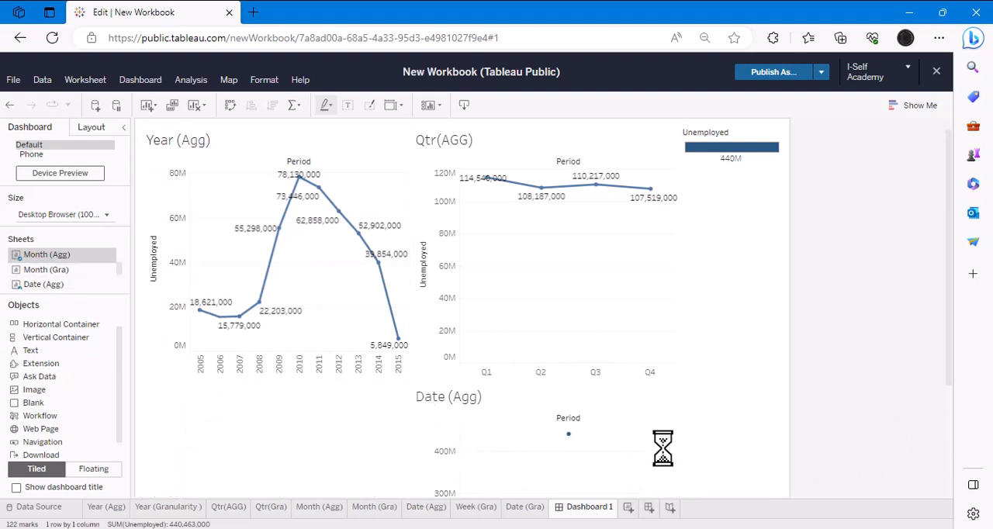
drag(46, 269, 327, 455)
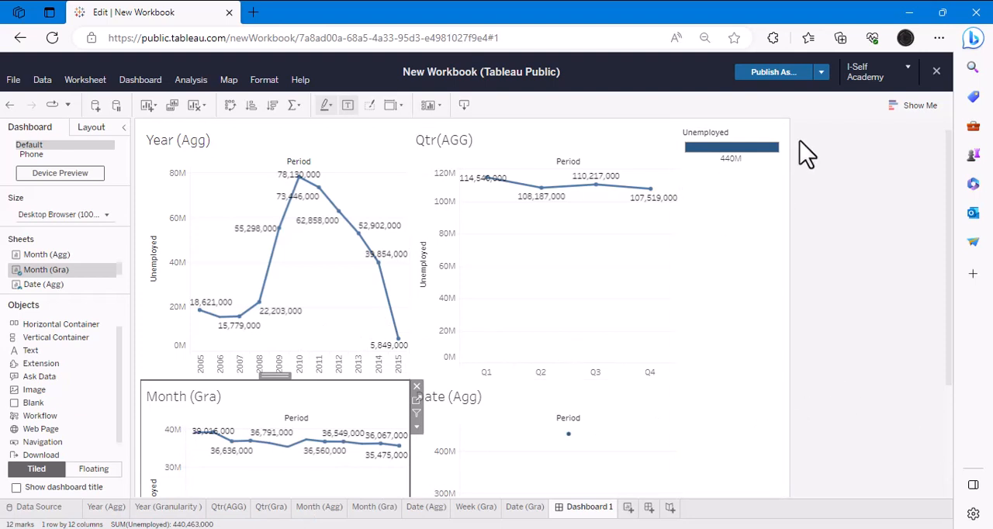
- Remove the Unemployed color legend from the dashboard and review the four-chart layout
click(776, 143)
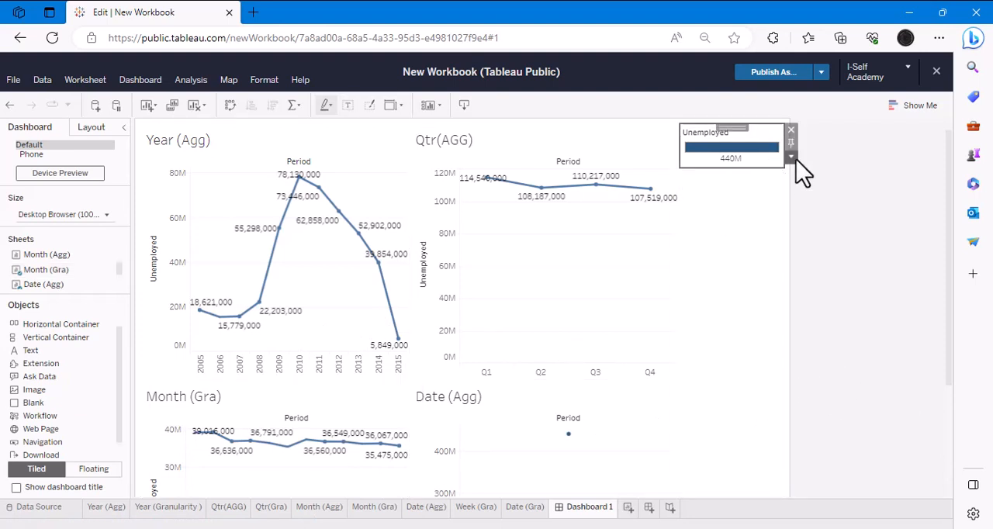
click(790, 129)
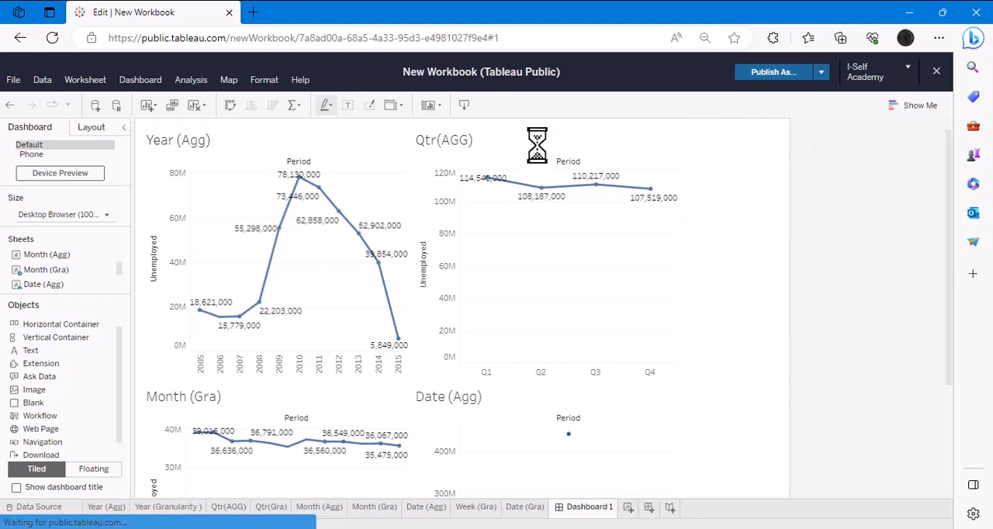
scroll(853, 321, down, 4)
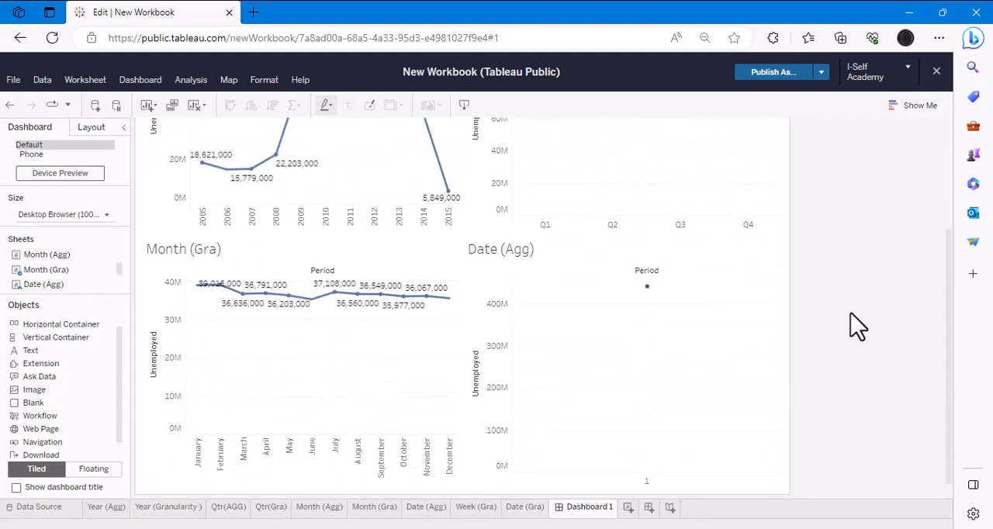
scroll(853, 321, up, 3)
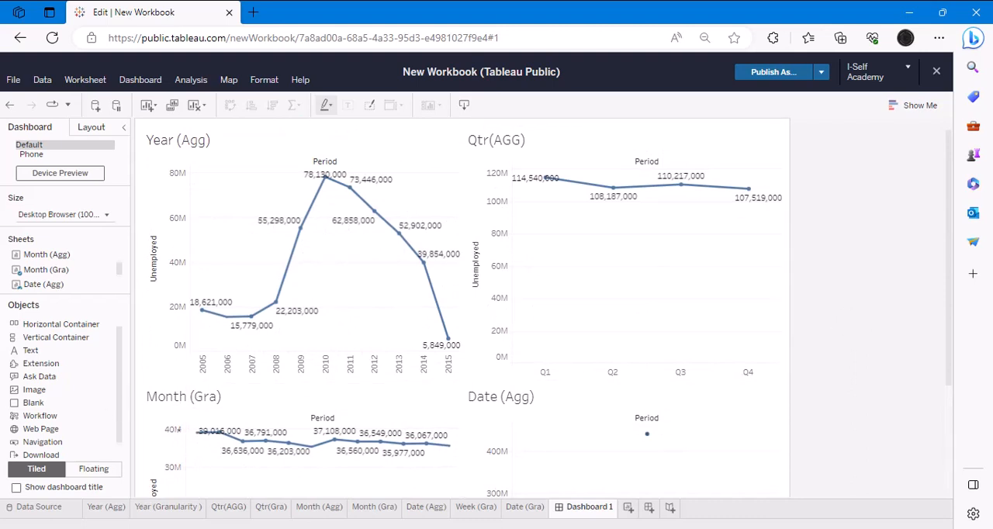
- Compare the two month worksheets and rename the Month (Gra) sheet with discrete months as "Month (Aggr)"
click(374, 508)
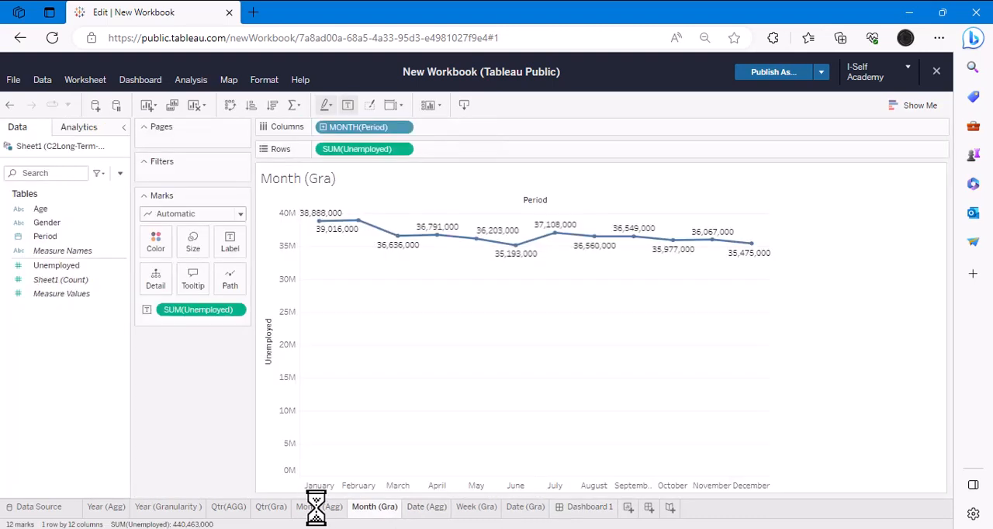
click(317, 507)
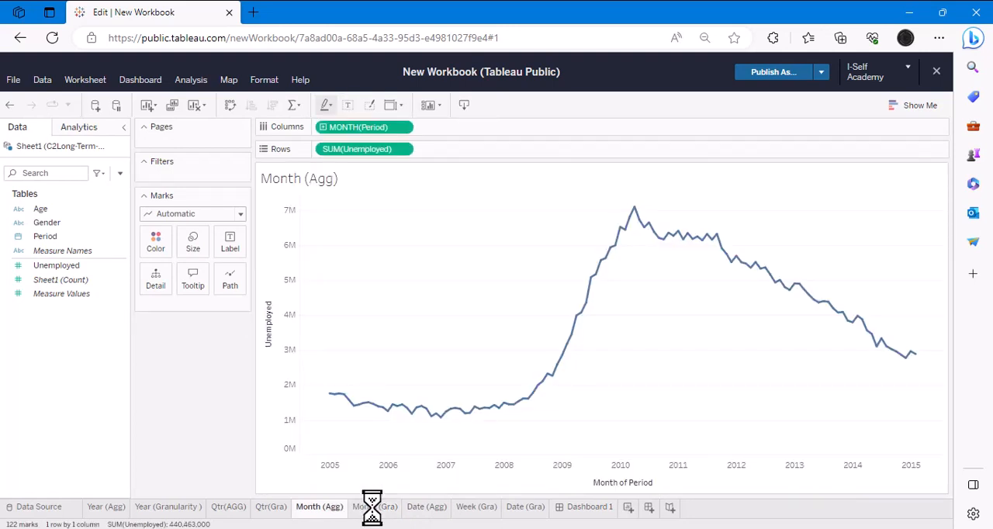
click(373, 507)
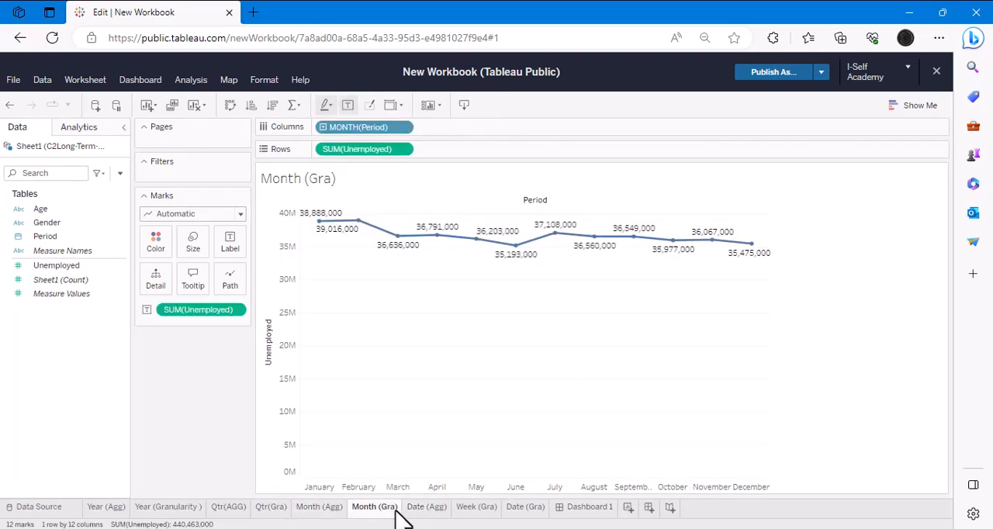
double_click(395, 508)
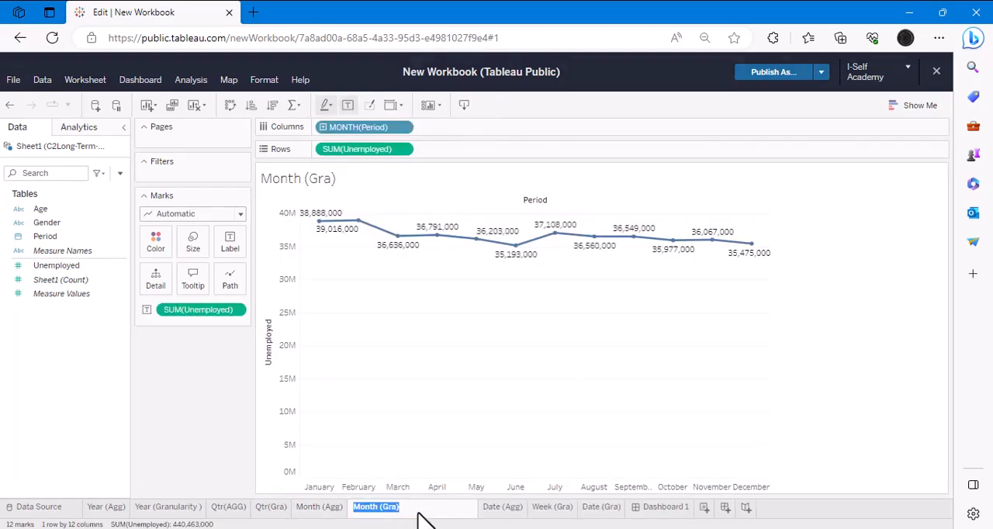
key(End)
key(BackSpace)
key(BackSpace)
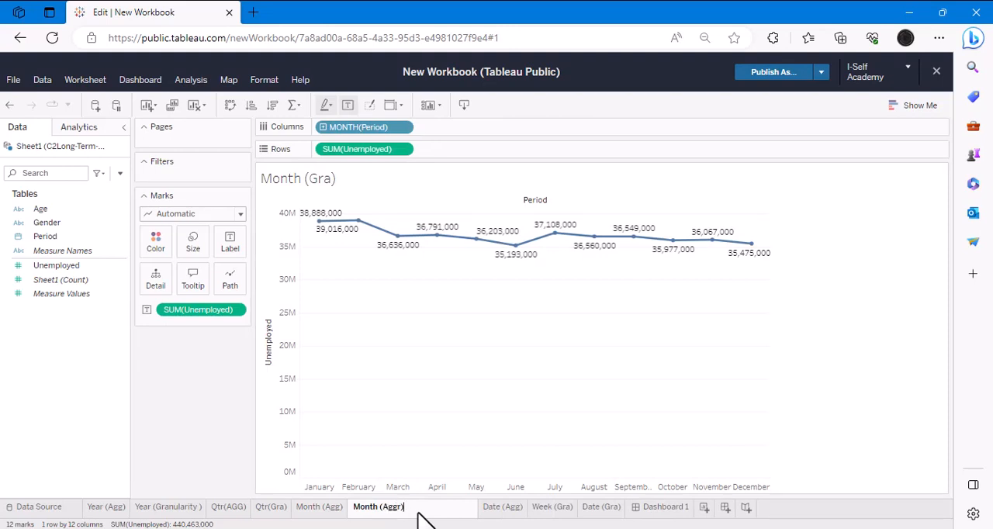
text(Aggr))
key(Return)
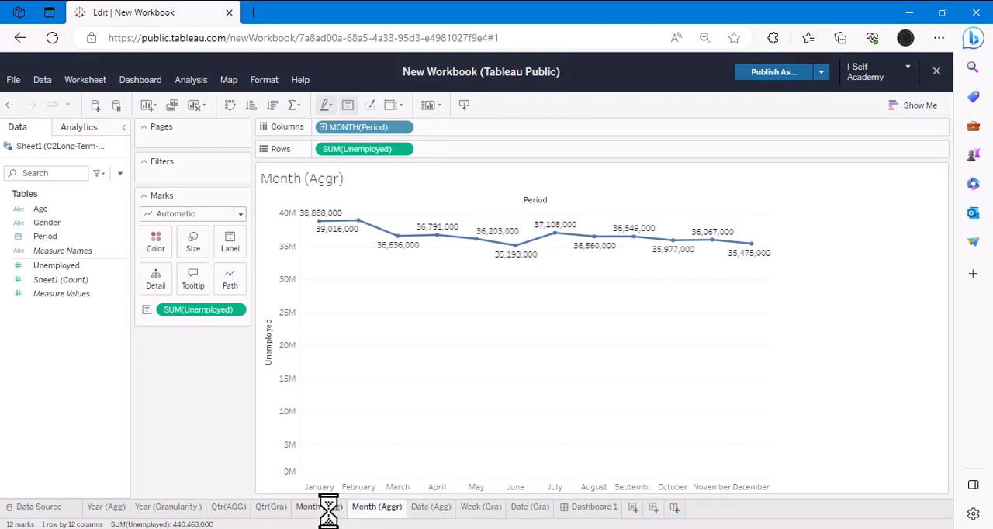
- Rename the Month (Agg) worksheet with the continuous month axis as "Month (Gra)"
click(326, 507)
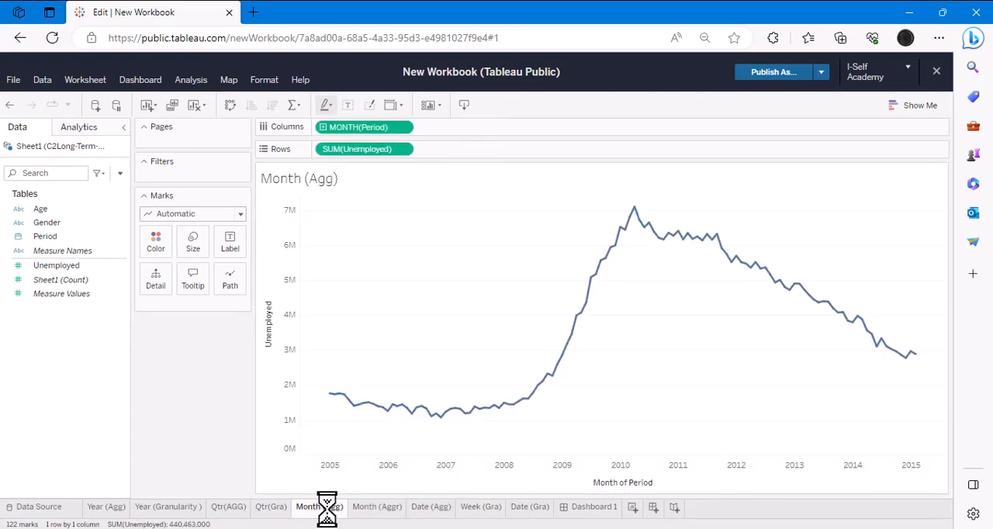
double_click(326, 507)
key(End)
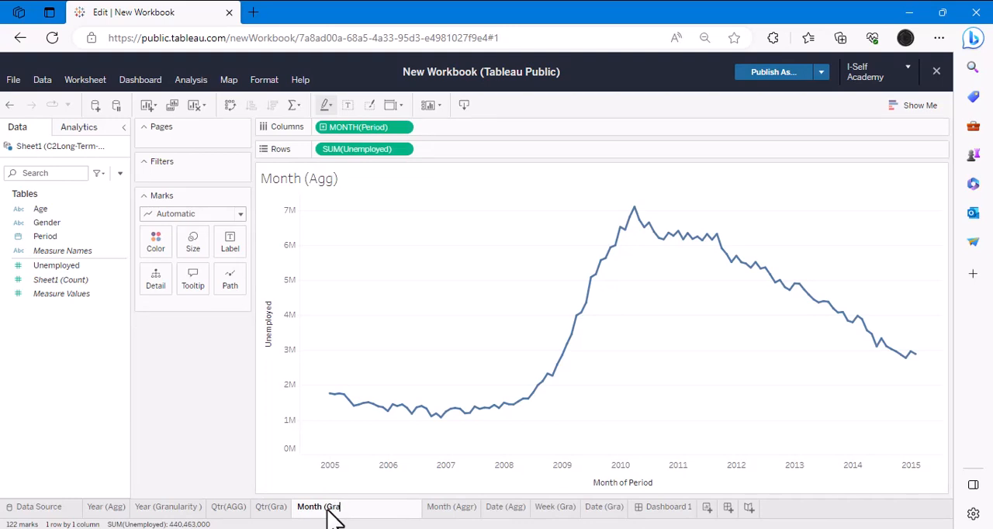
text(Gra))
key(Return)
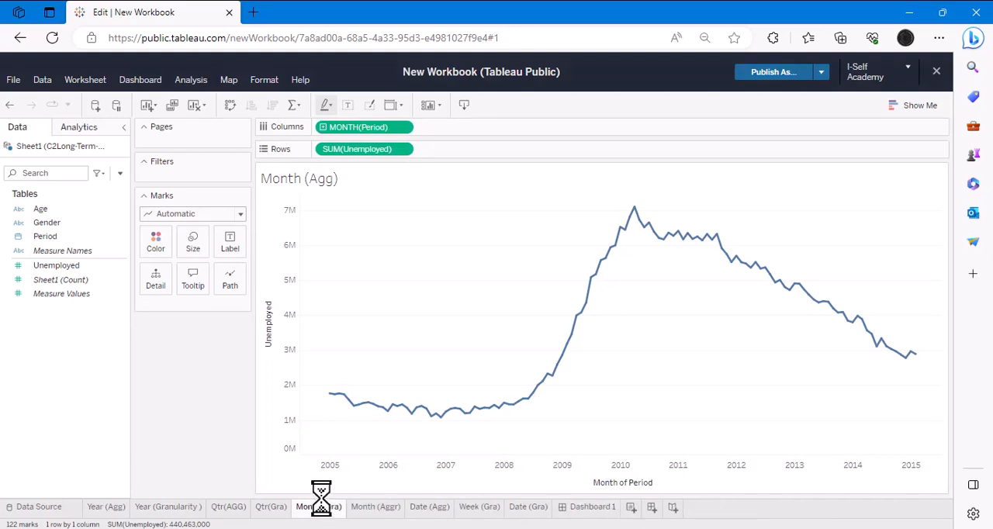
click(630, 506)
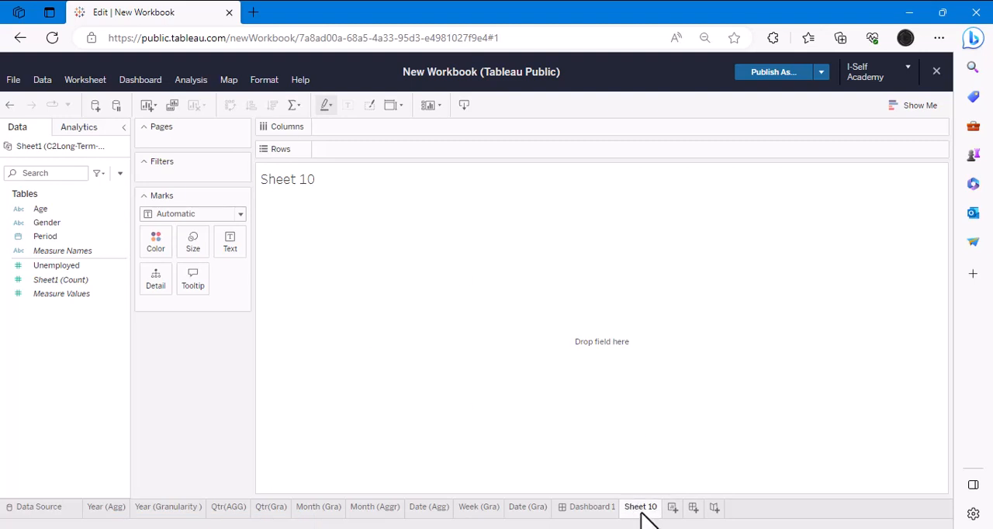
right_click(641, 511)
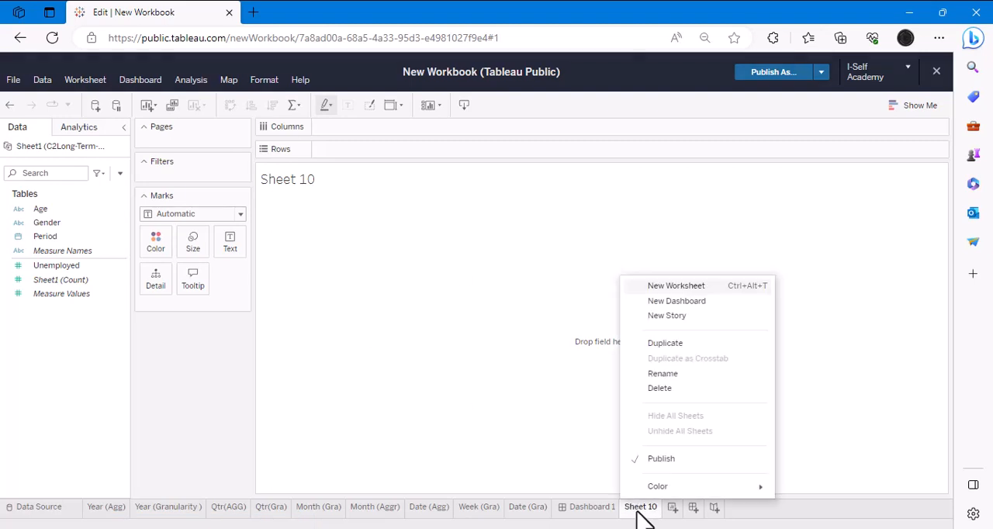
click(670, 388)
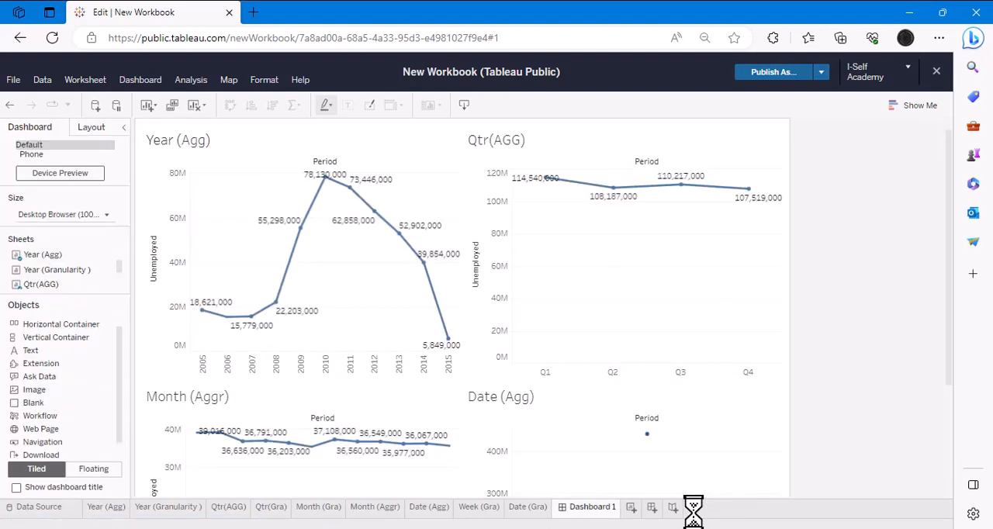
- Create a second dashboard and place the Year (Granularity ) and Qtr(Gra) worksheets side by side on it
click(652, 506)
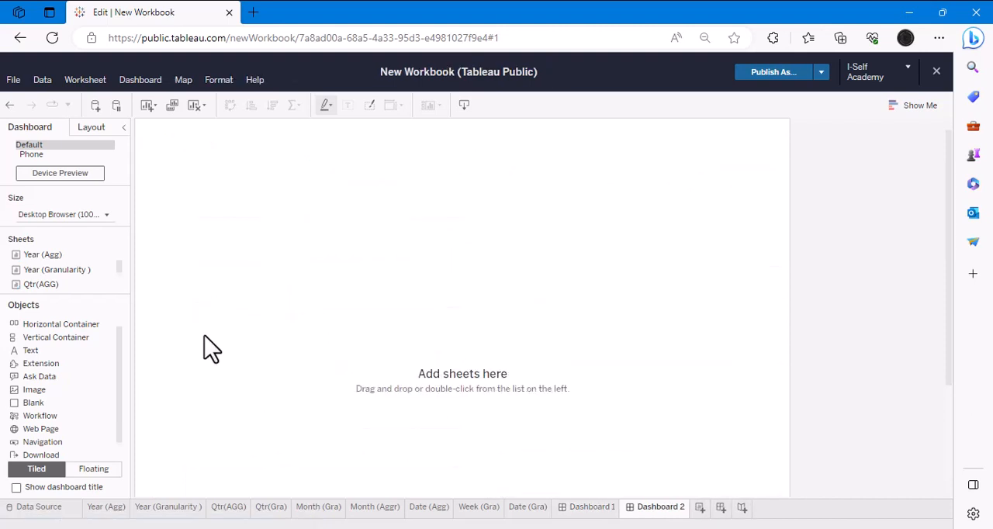
drag(76, 269, 289, 206)
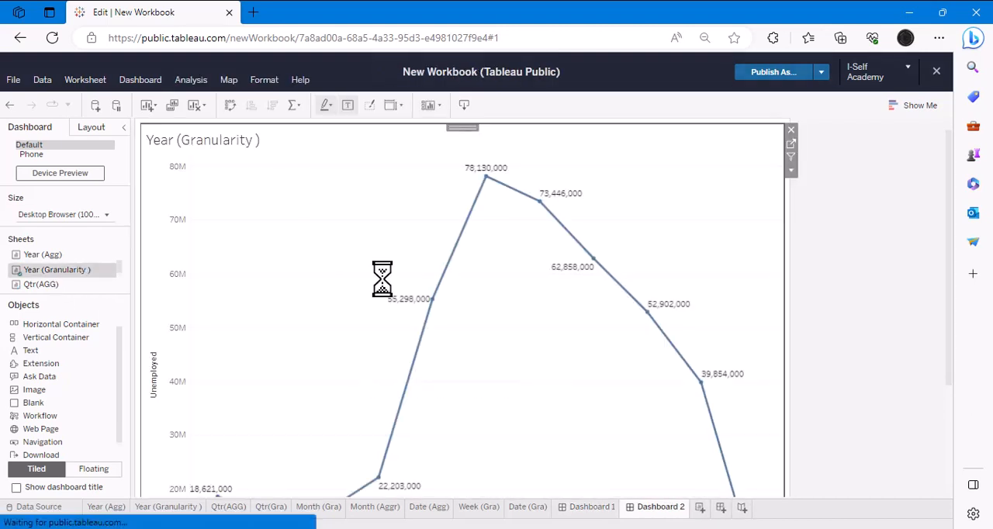
scroll(59, 285, down, 1)
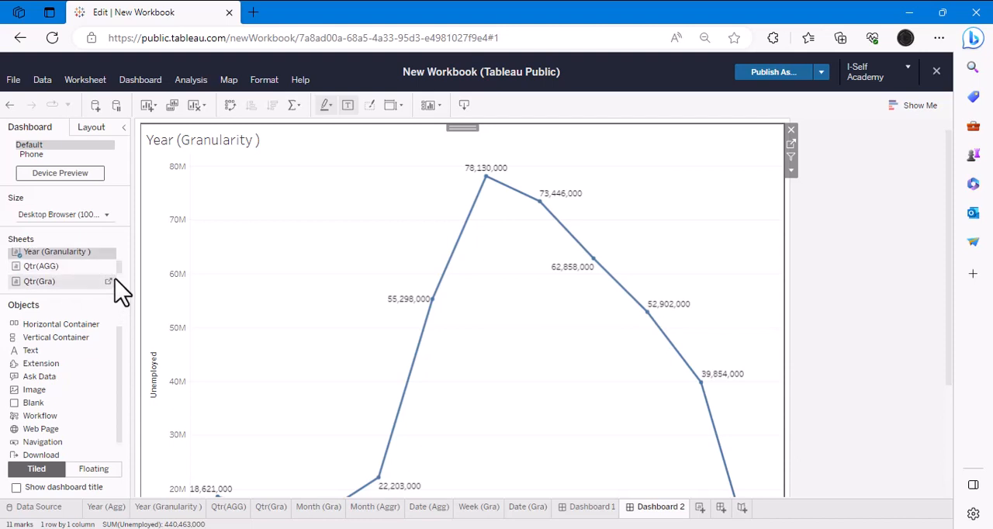
drag(39, 281, 597, 290)
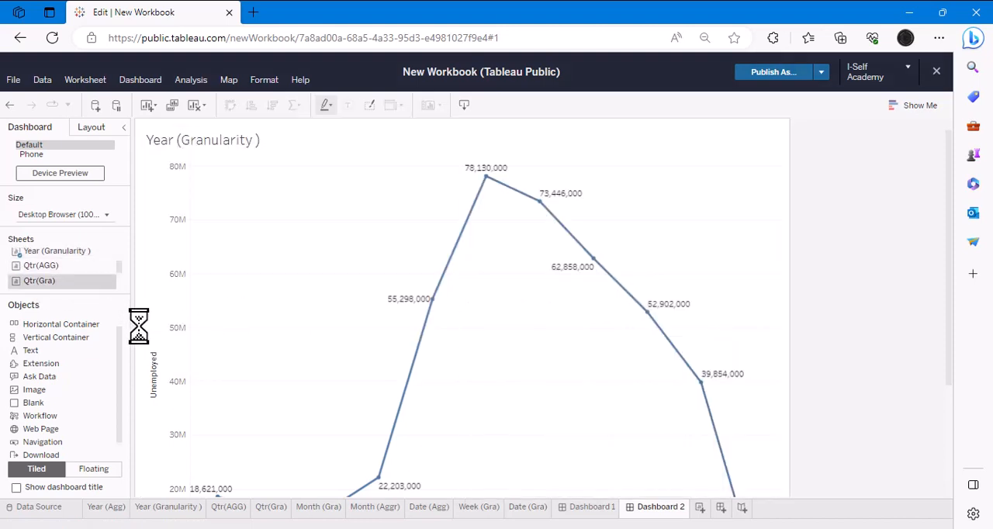
- Add the Month (Gra) worksheet below Year (Granularity ) and the Week (Gra) worksheet below Qtr(Gra)
scroll(78, 286, down, 3)
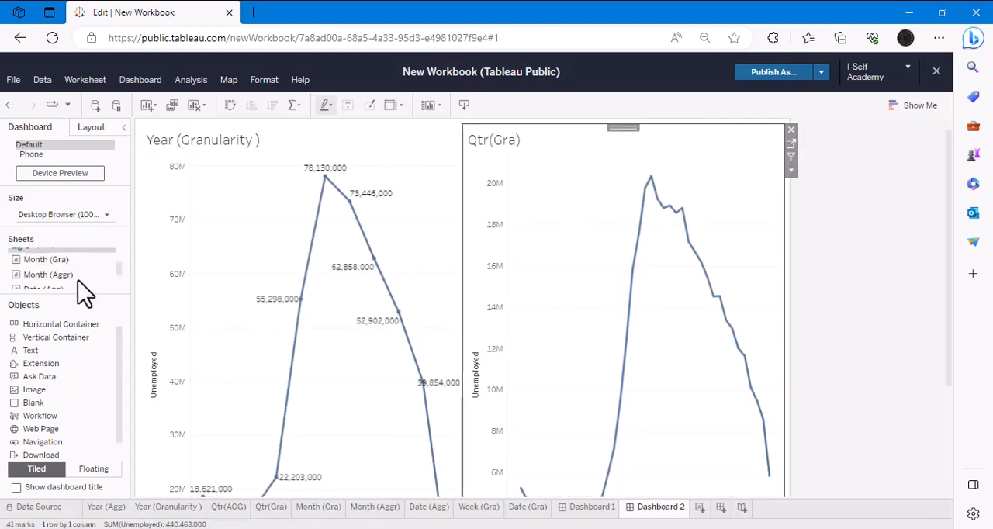
drag(48, 260, 306, 442)
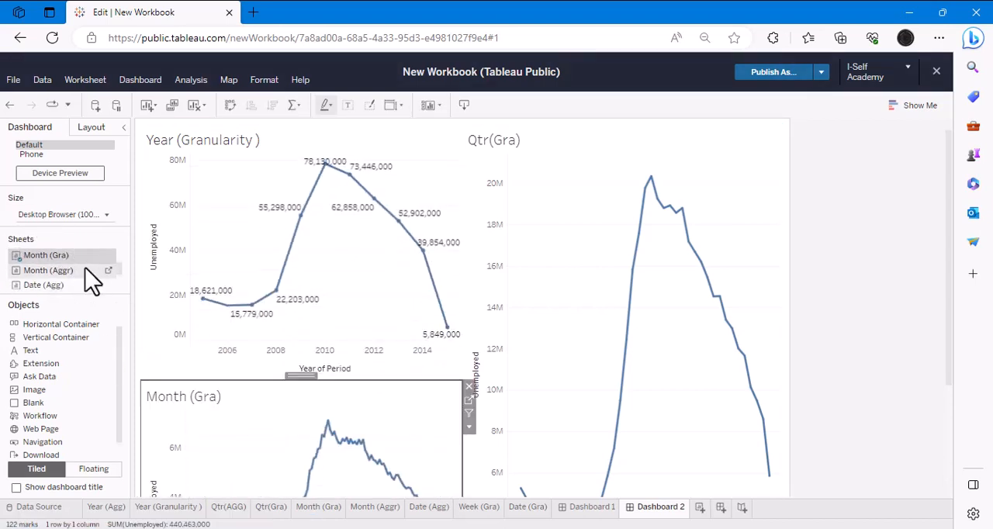
scroll(92, 281, down, 2)
drag(93, 267, 667, 462)
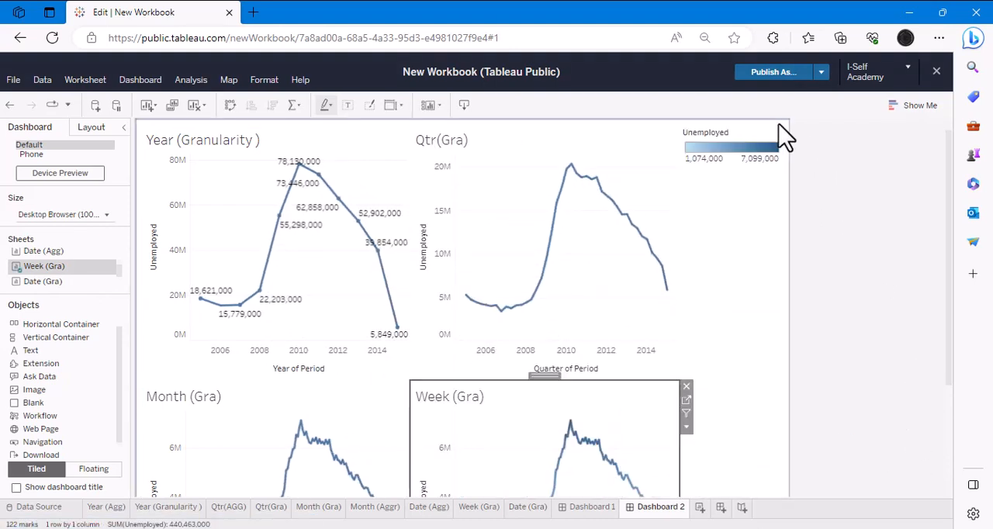
click(780, 126)
click(794, 128)
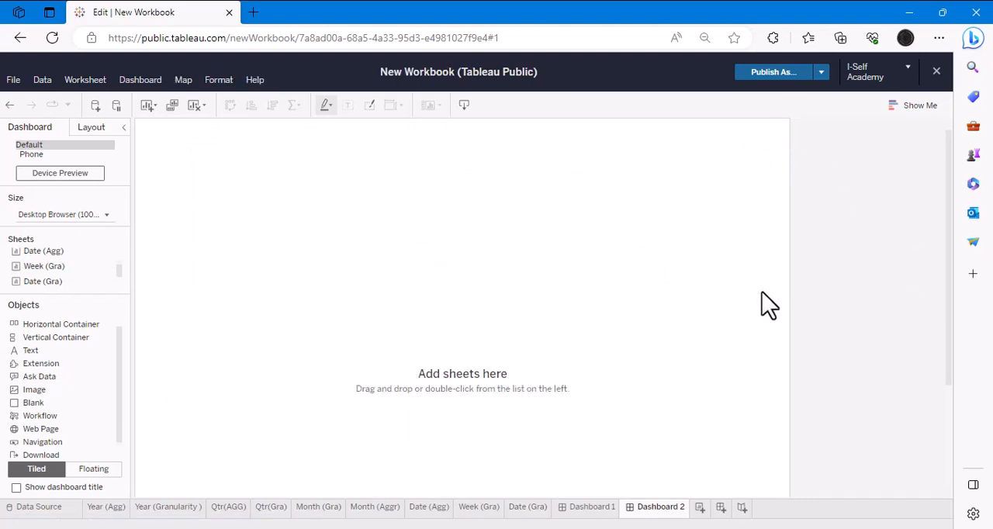
key(ctrl+z)
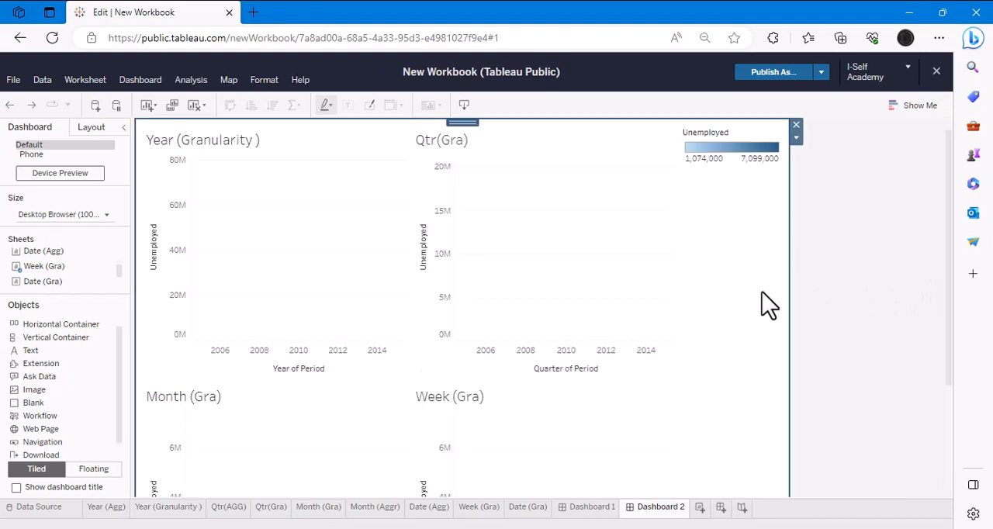
- Remove the Unemployed color legend from the granularity dashboard and review its four charts
click(769, 295)
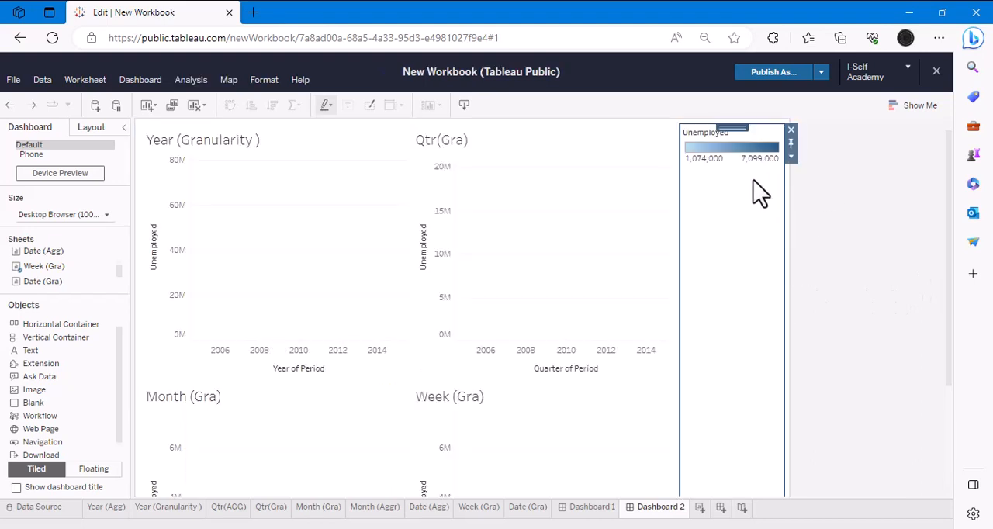
click(790, 129)
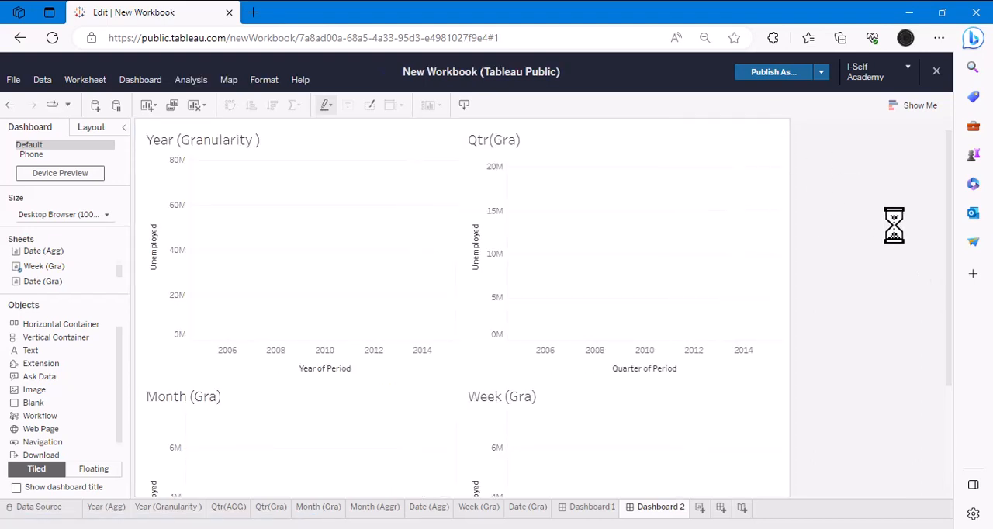
click(321, 250)
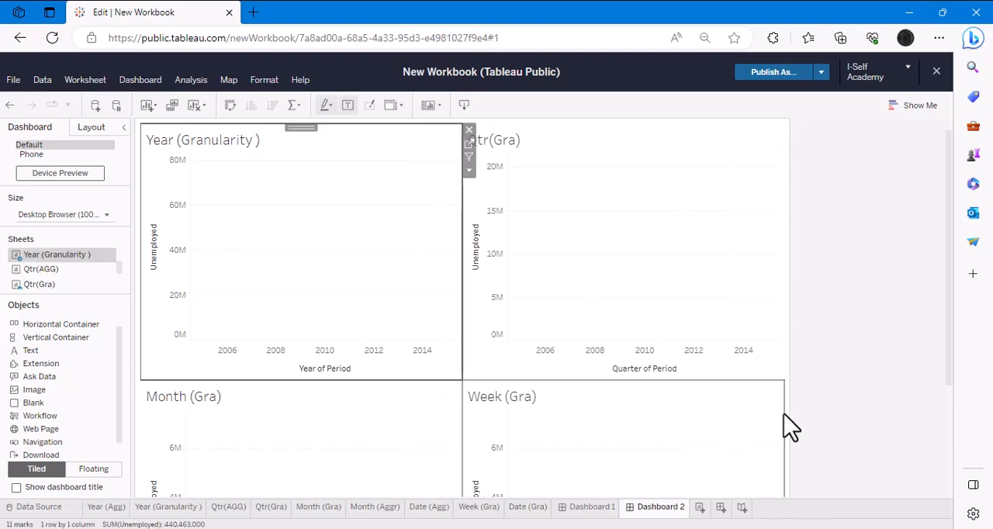
scroll(783, 409, down, 3)
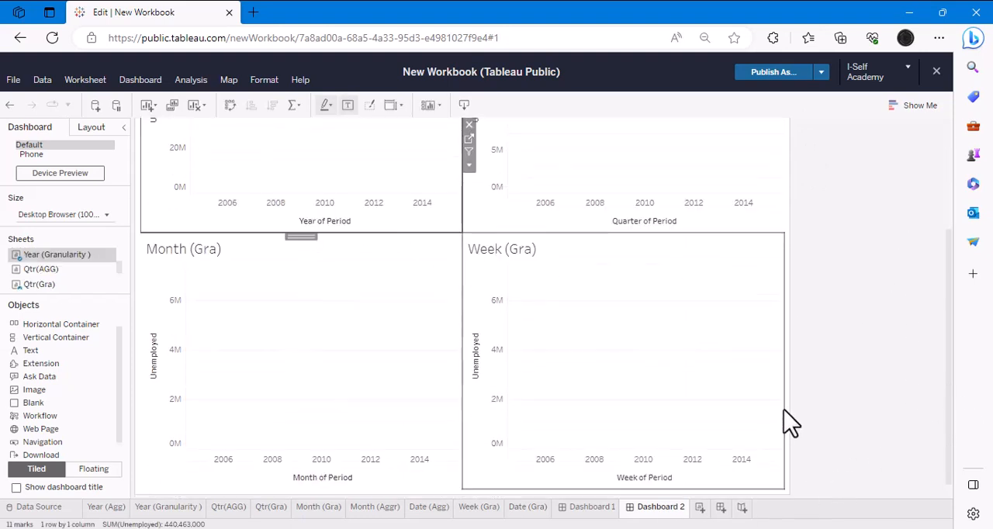
- Delete Dashboard 2 and create a new empty dashboard in its place
right_click(659, 512)
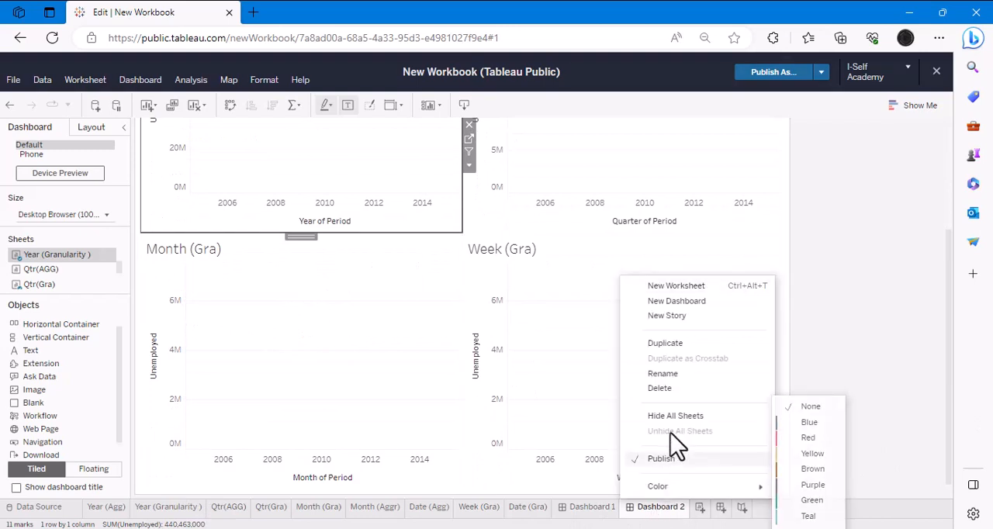
click(664, 388)
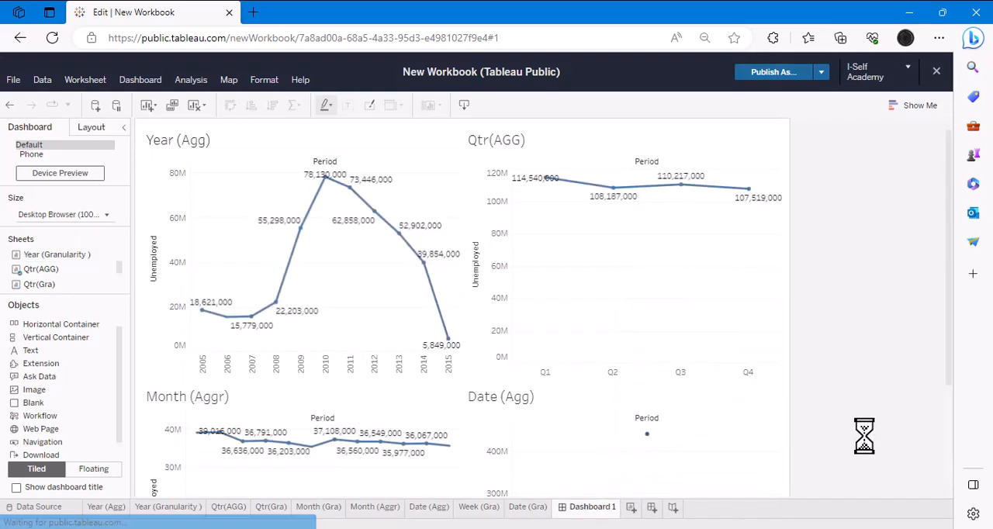
click(652, 509)
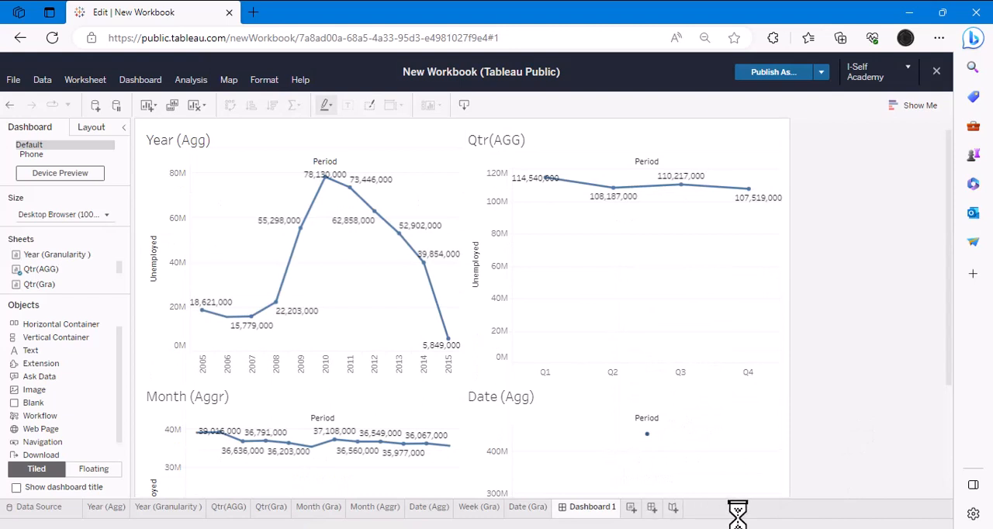
- Place the Year (Granularity ) and Qtr(Gra) worksheets side by side on the new dashboard
scroll(55, 277, up, 1)
scroll(66, 297, up, 1)
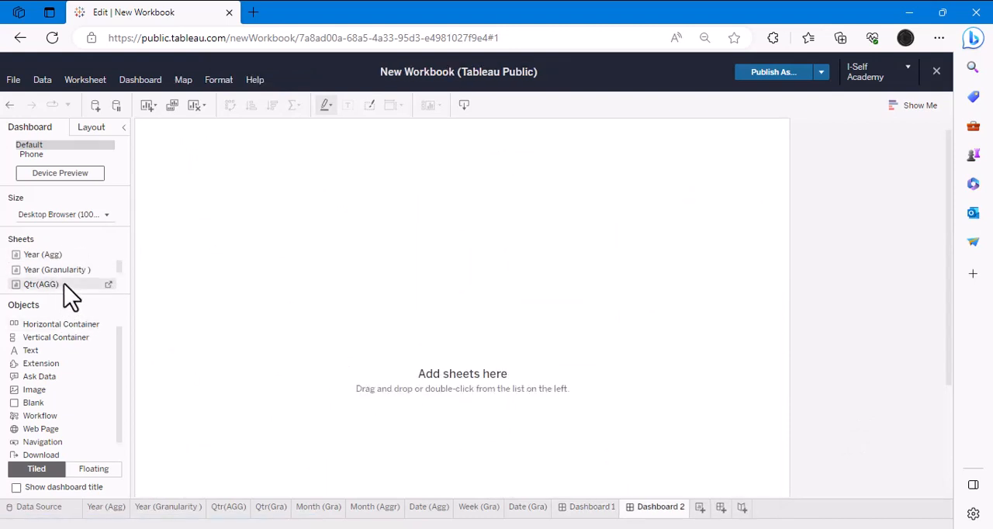
drag(56, 269, 294, 255)
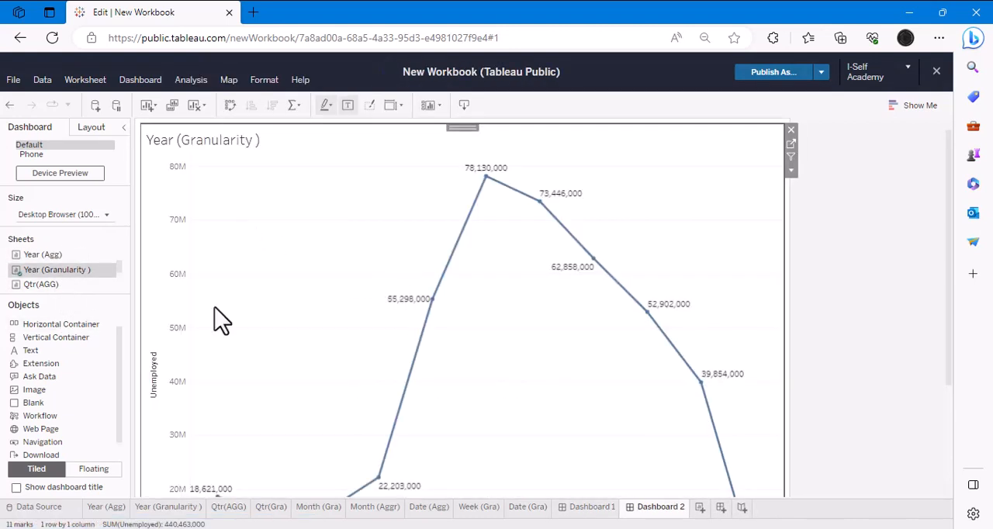
scroll(82, 293, down, 1)
drag(38, 287, 660, 270)
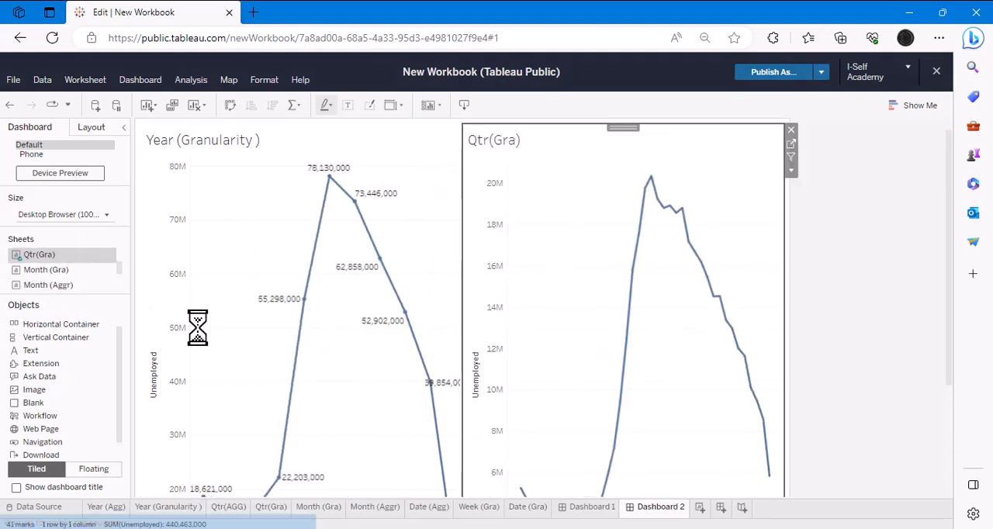
- Add the Month (Gra) worksheet below Year (Granularity ) and Week (Gra) below Qtr(Gra) on the dashboard
scroll(70, 281, down, 1)
drag(54, 258, 310, 483)
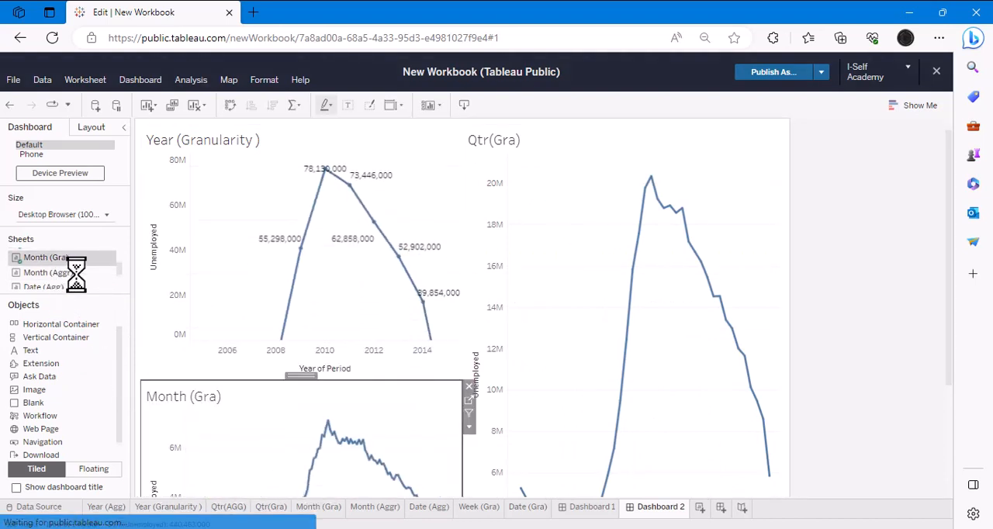
scroll(71, 280, down, 3)
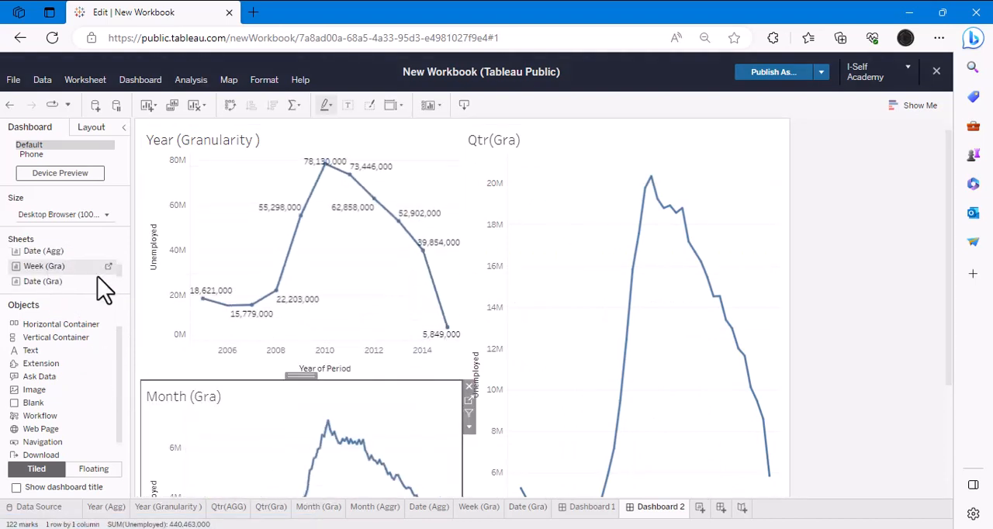
drag(97, 272, 858, 377)
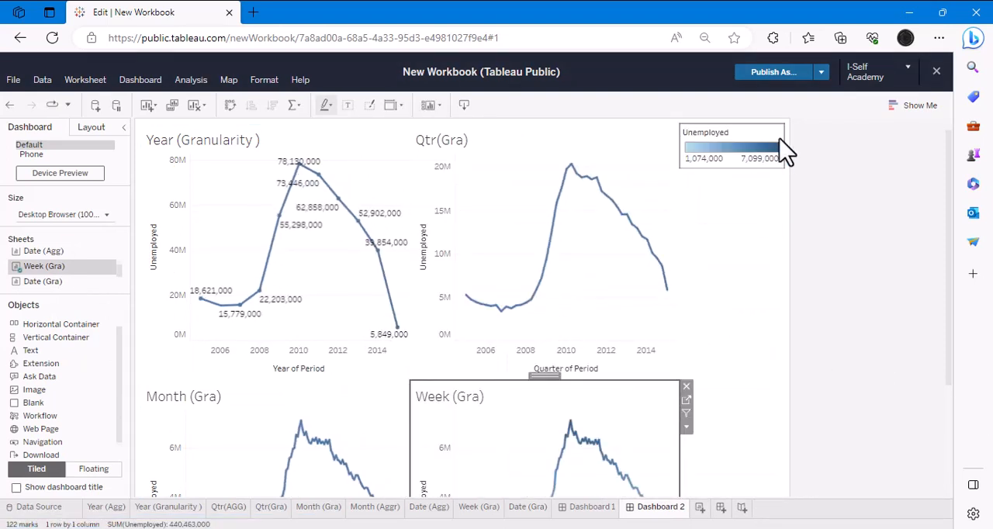
- Remove the Unemployed color legend from the rebuilt dashboard and check the lower charts
click(782, 141)
click(791, 129)
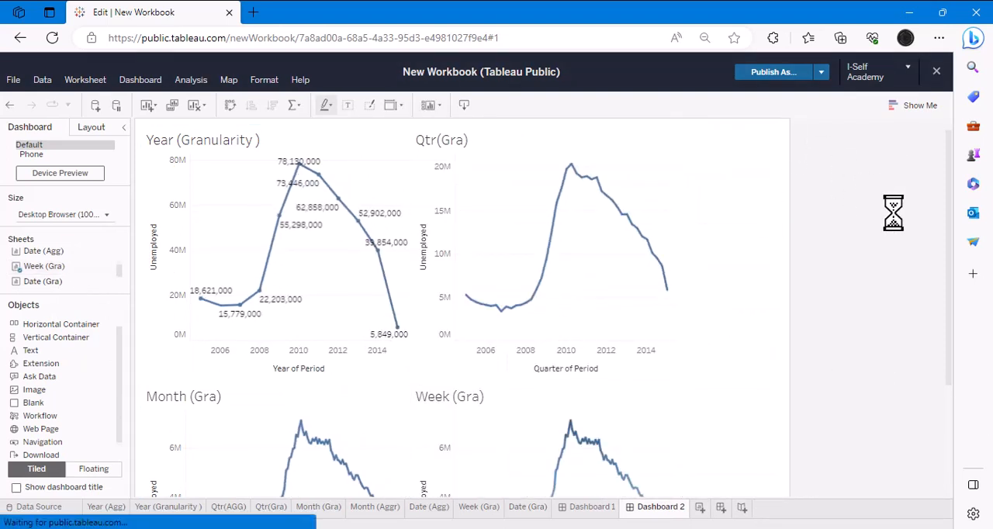
scroll(914, 296, down, 3)
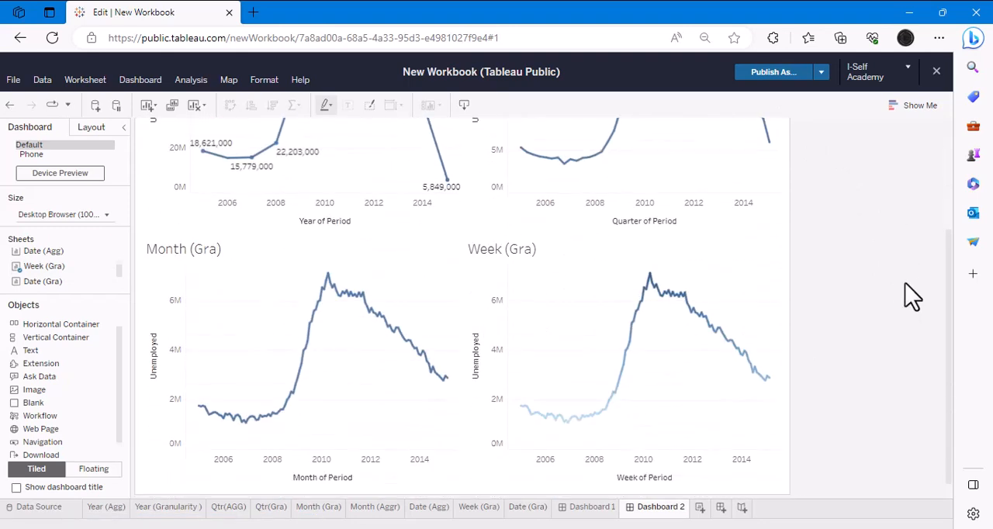
- Rename Dashboard 1 as "Aggregate"
click(587, 507)
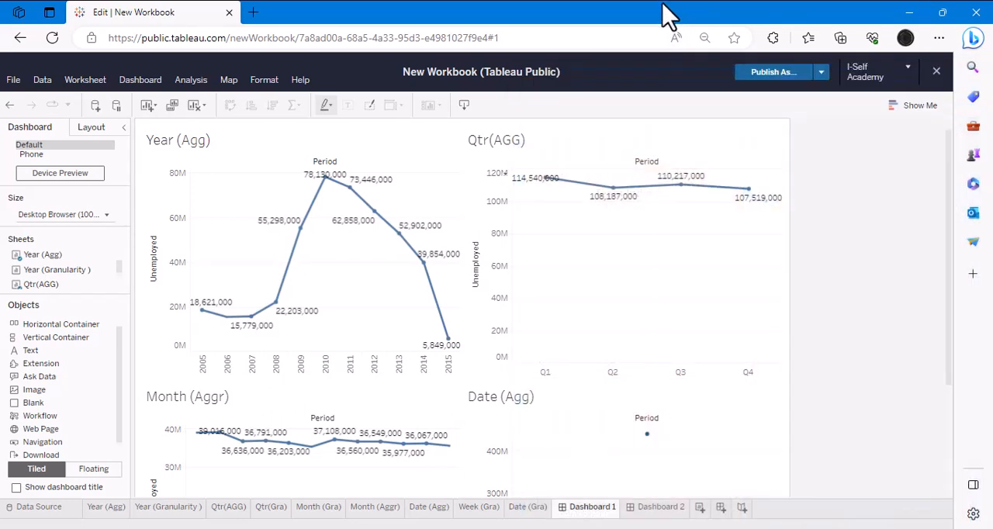
double_click(592, 508)
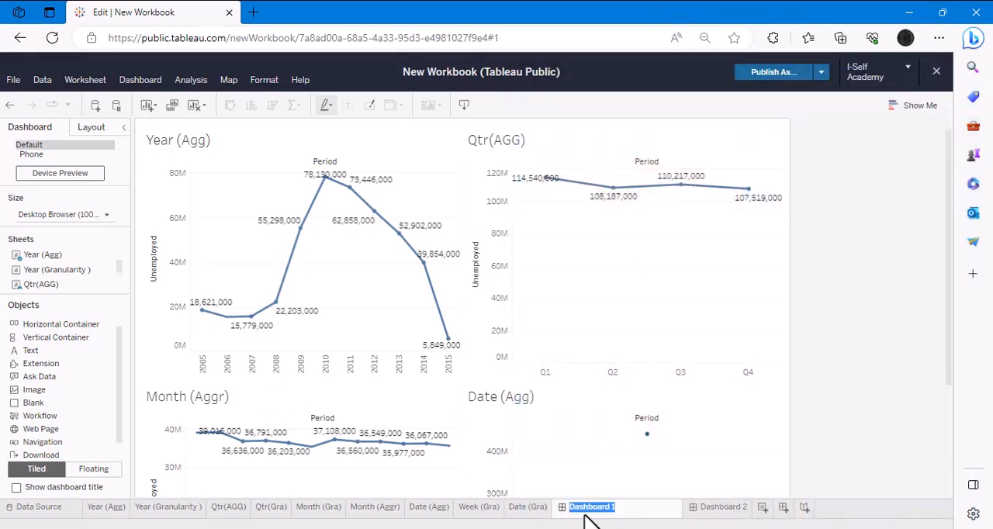
key(BackSpace)
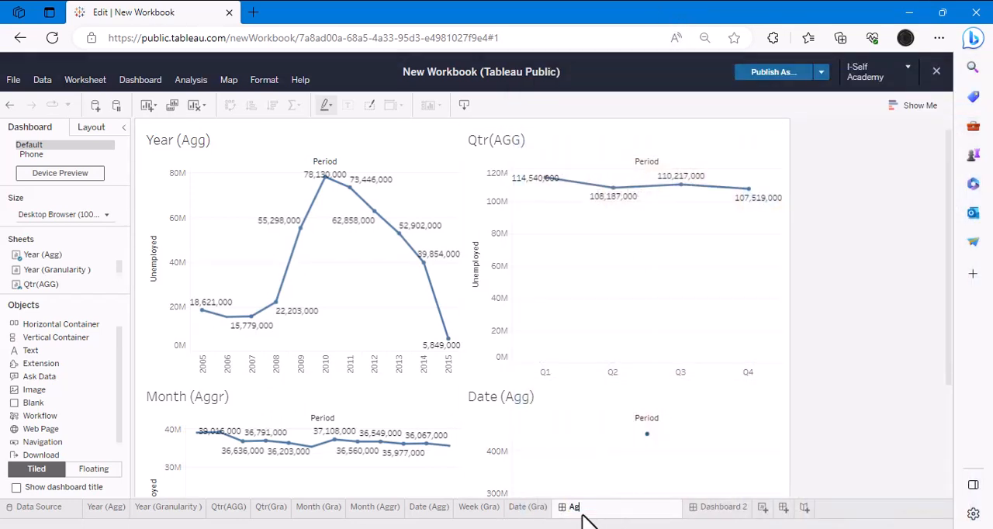
text(Aggregatre)
key(Return)
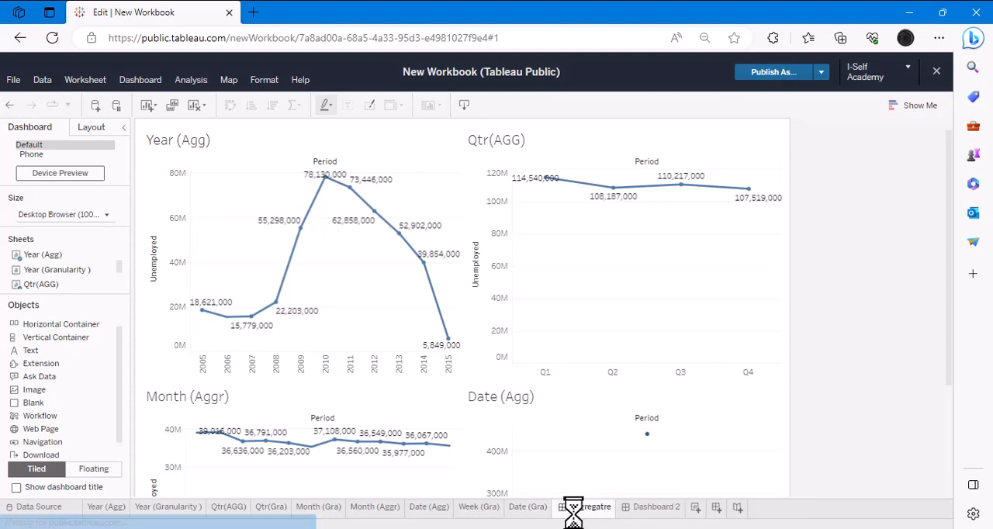
double_click(585, 508)
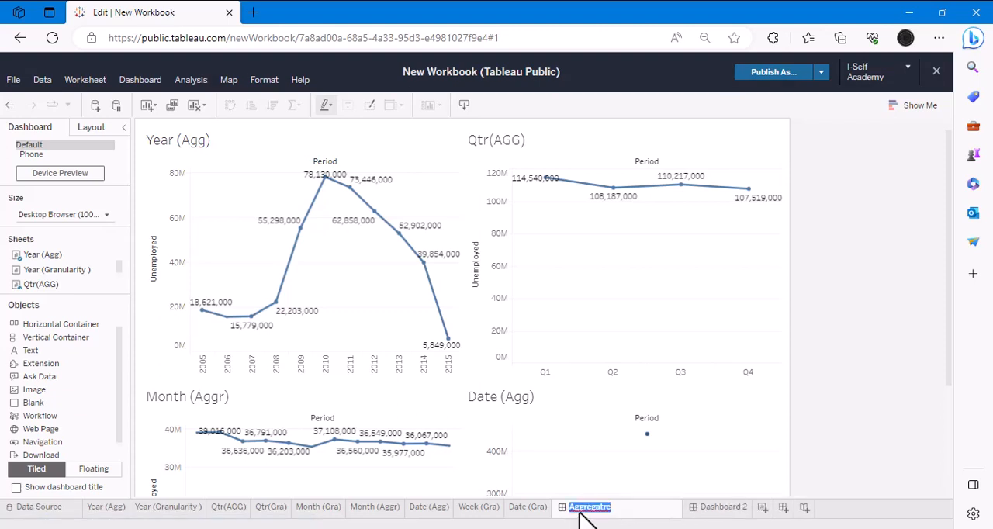
text(Aggregate)
key(Return)
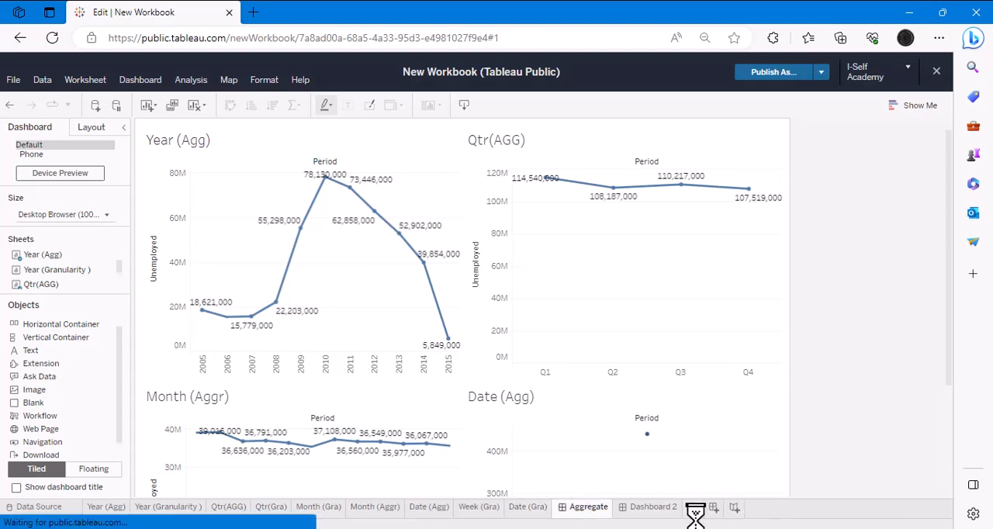
- Rename Dashboard 2 as "Granularity"
click(647, 508)
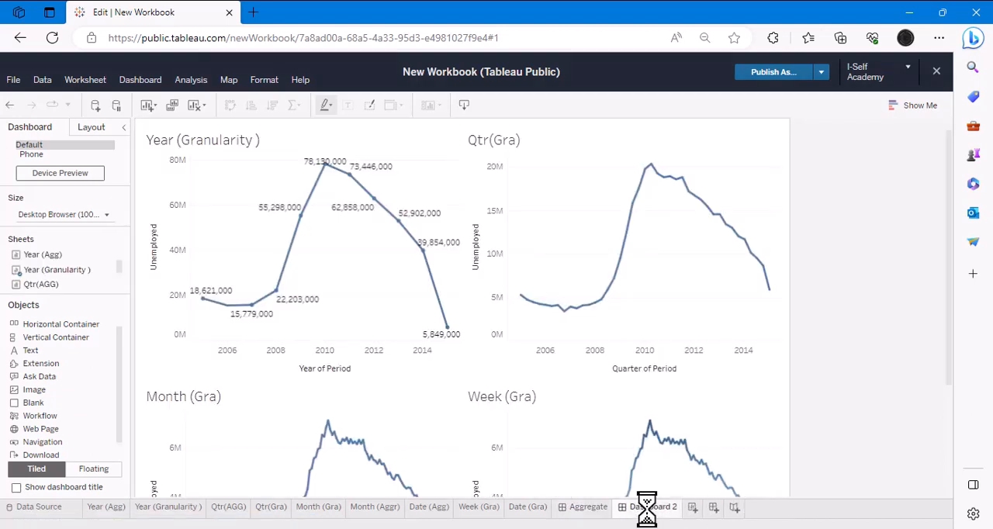
double_click(649, 508)
key(BackSpace)
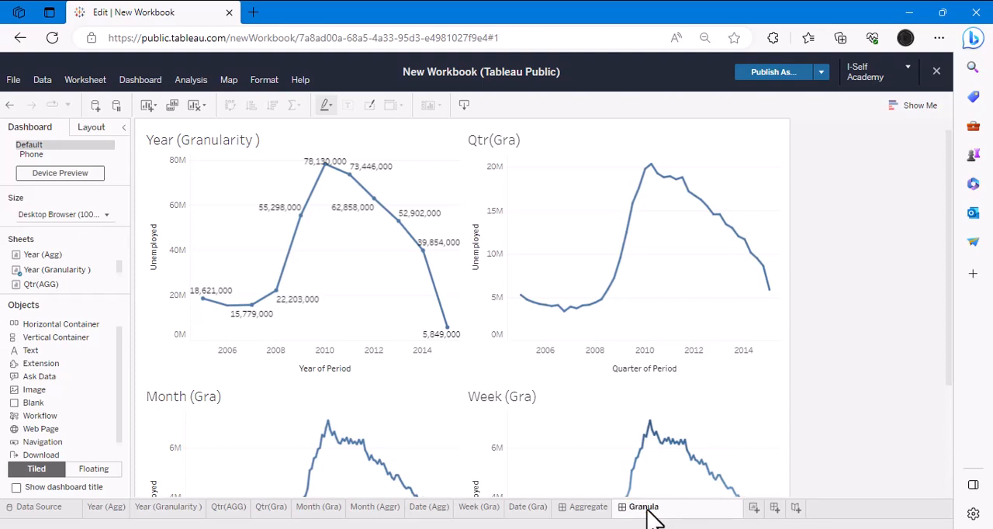
key(Return)
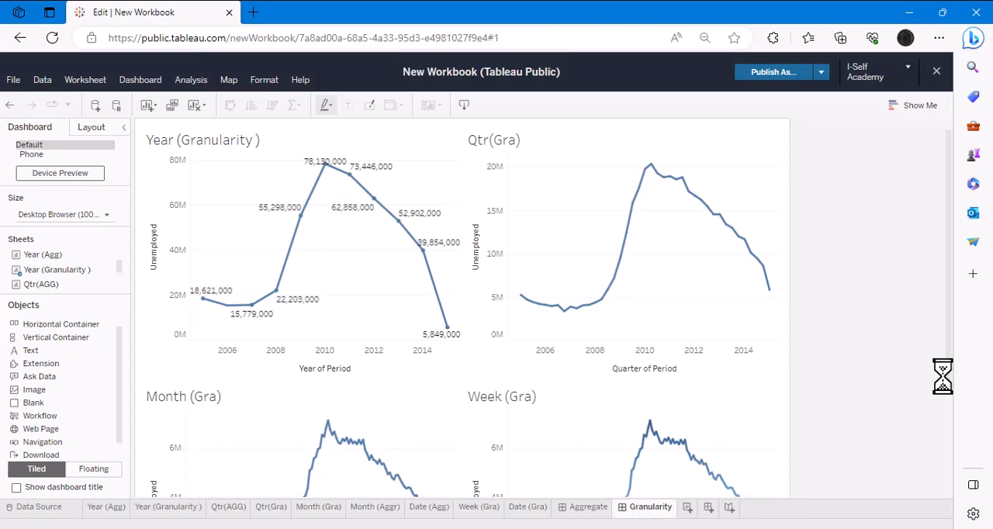
- Create a new story whose first point shows the Aggregate dashboard with the caption "Aggregate Measure"
click(729, 509)
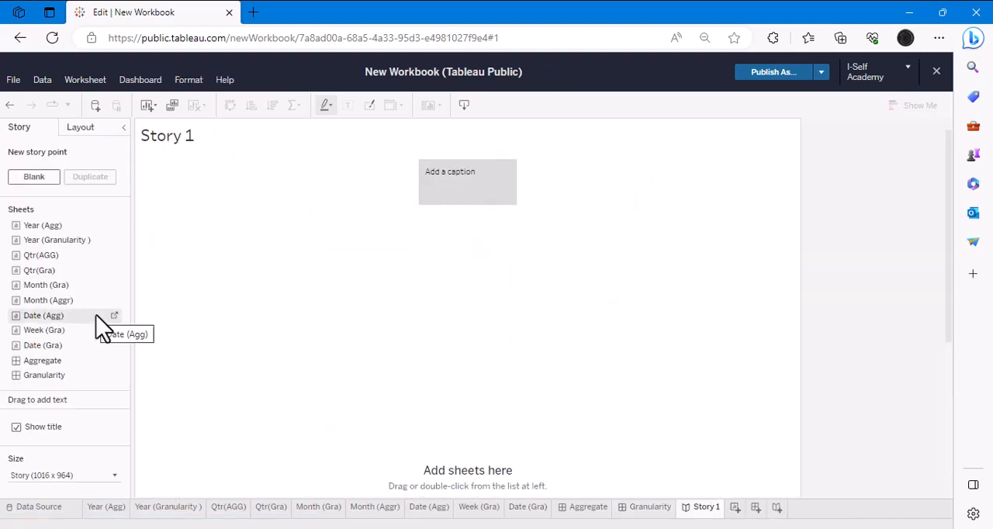
drag(54, 361, 778, 349)
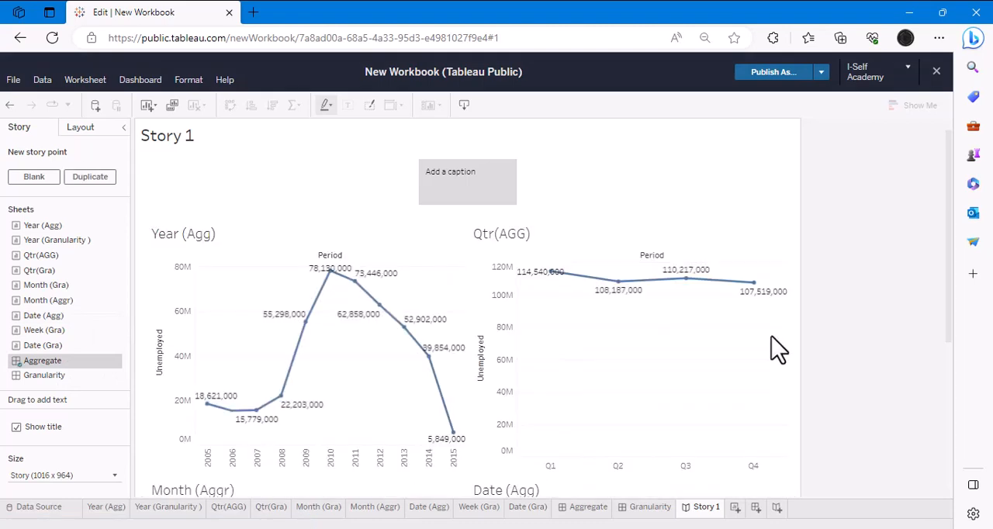
click(446, 172)
text(Aggregate Measure)
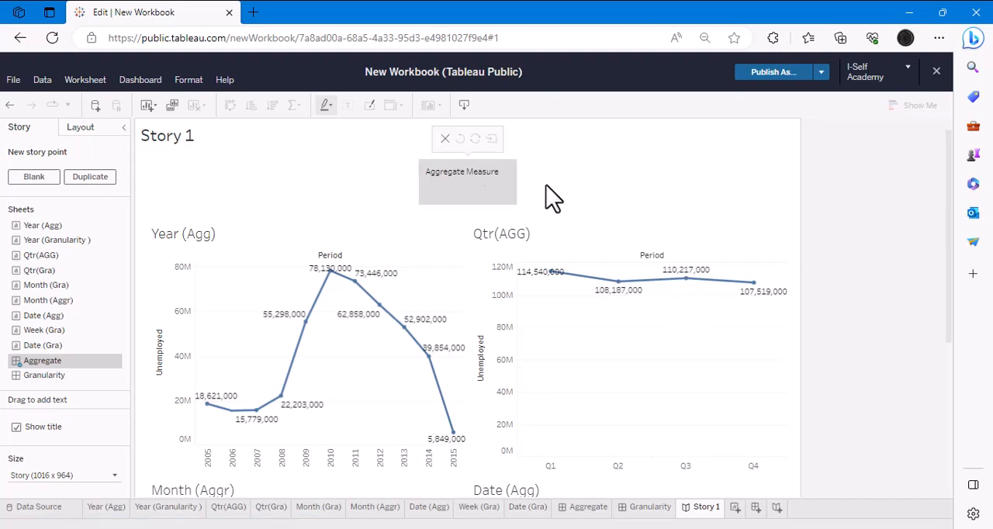
- Add a blank story point showing the Granularity dashboard and caption it "Granularity"
click(38, 177)
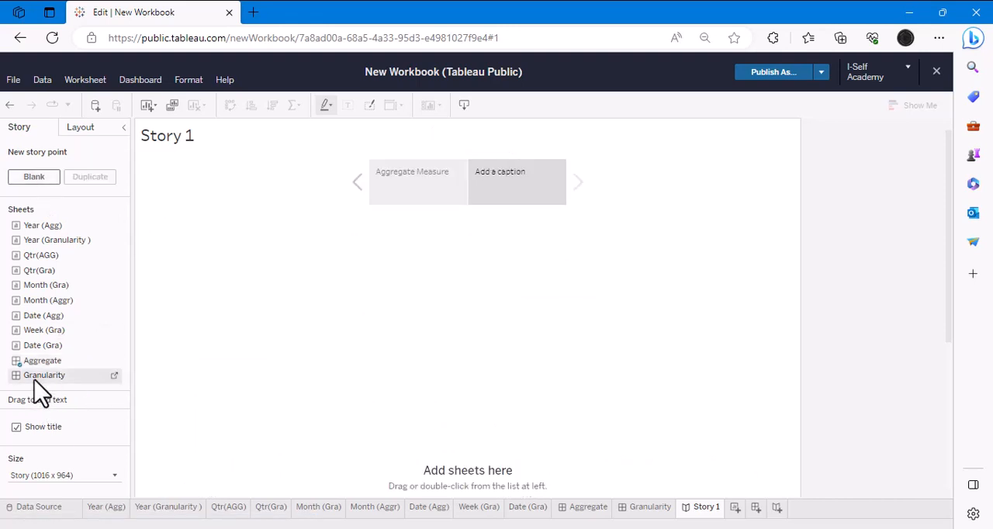
drag(35, 375, 436, 369)
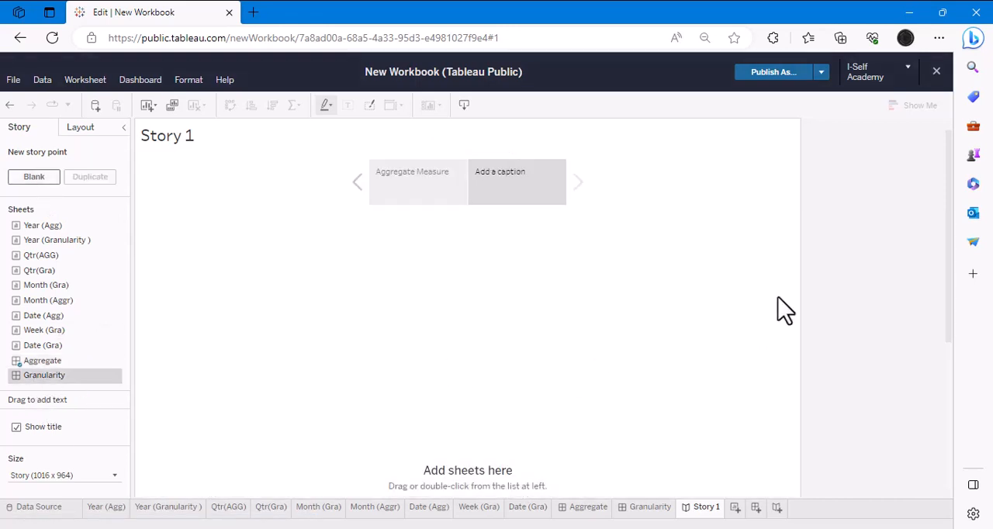
double_click(555, 198)
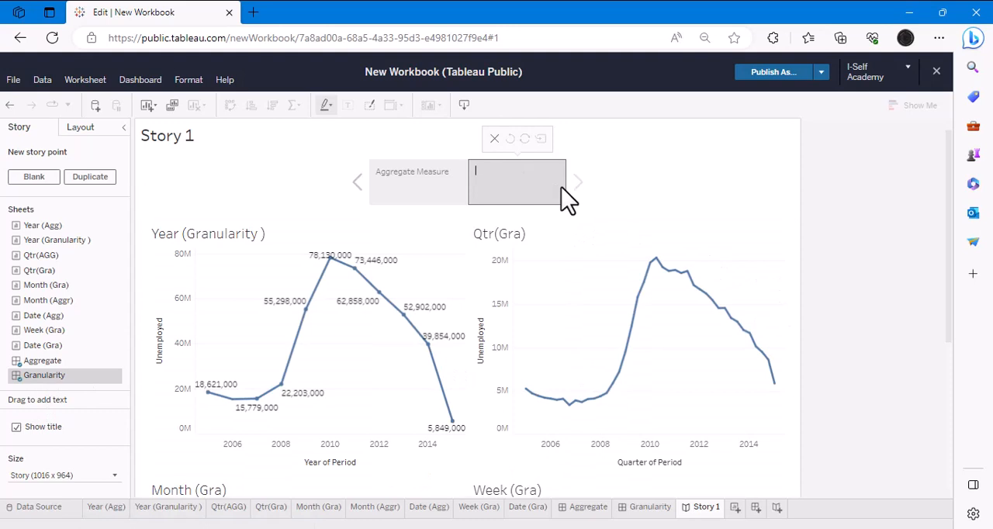
text(Gra)
key(BackSpace)
text(larity)
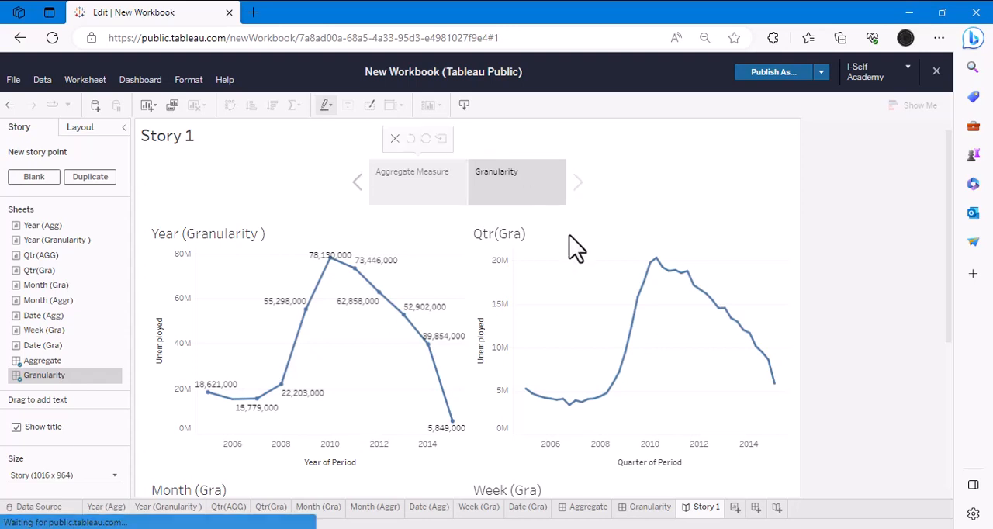
- Step back and forth between the two story points and examine the charts of the Granularity point
click(359, 190)
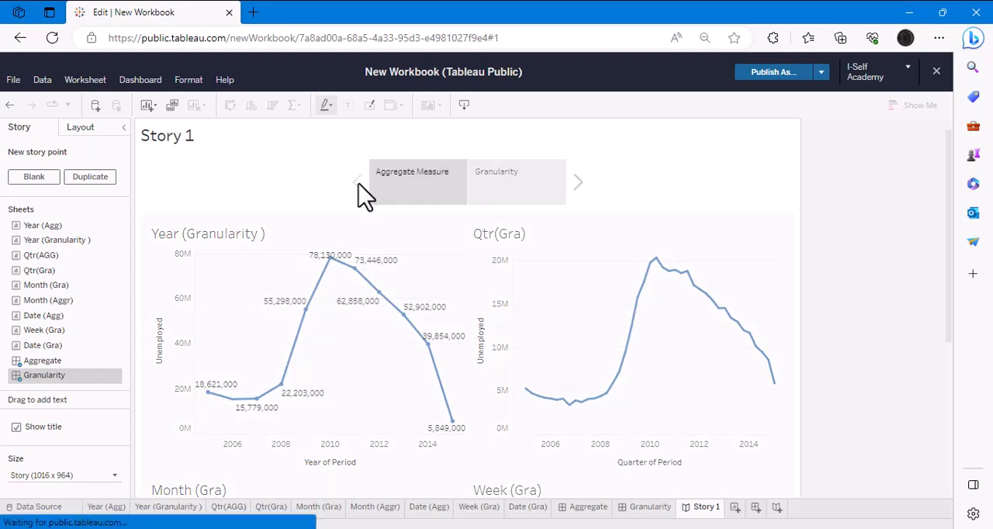
click(578, 183)
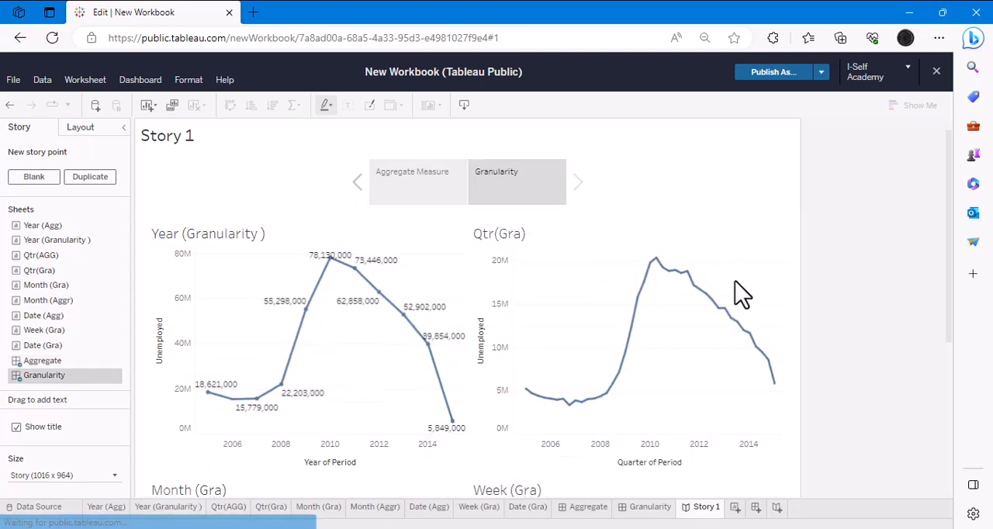
scroll(824, 322, down, 5)
scroll(824, 321, up, 5)
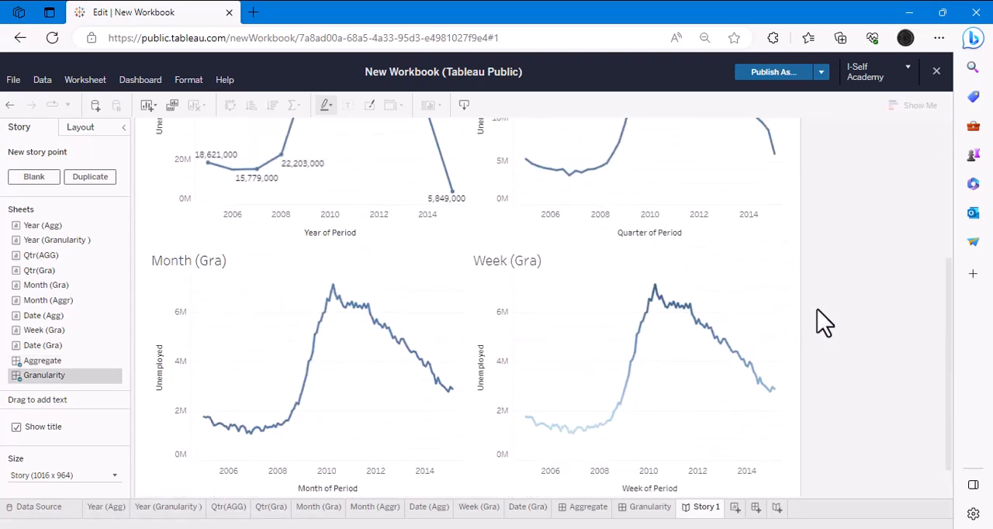
scroll(809, 305, down, 5)
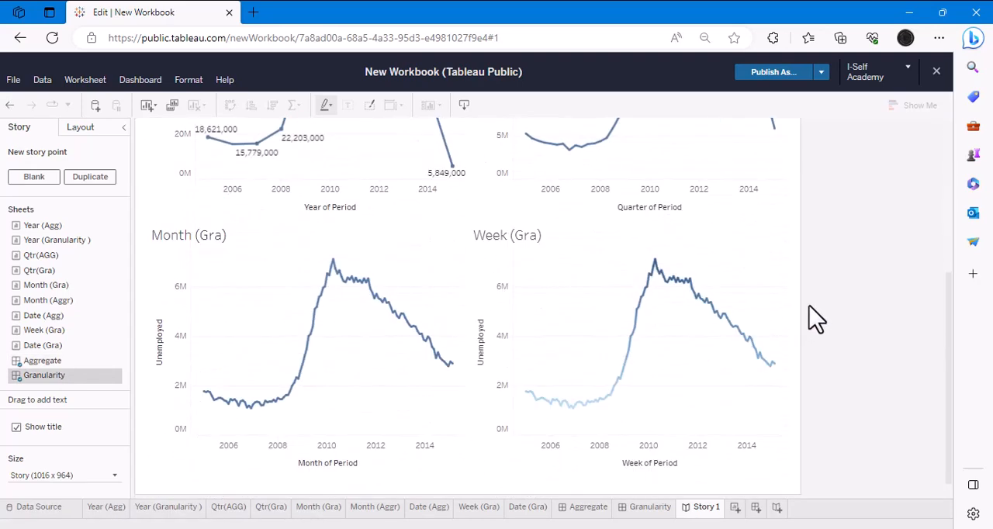
scroll(810, 305, up, 5)
scroll(816, 318, down, 5)
scroll(813, 317, up, 5)
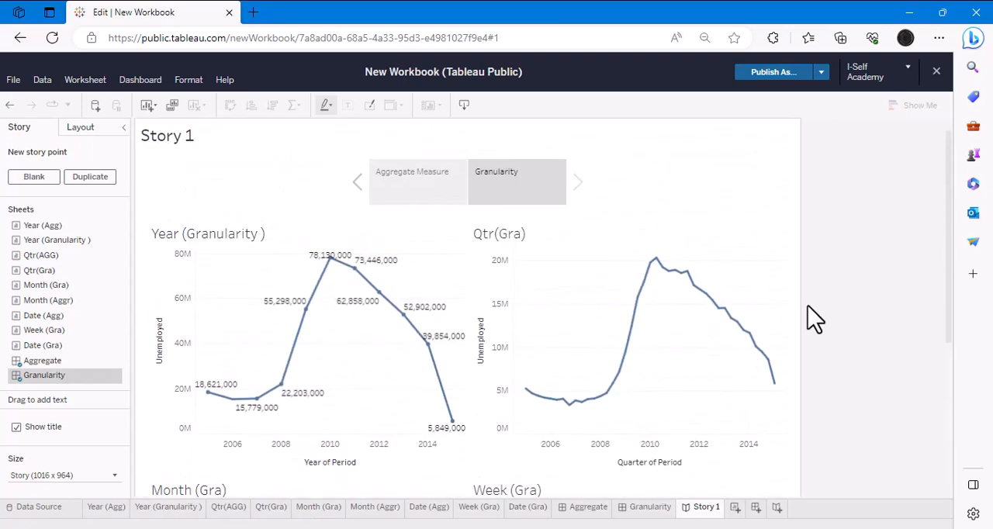
- Rename Story 1 as "Agg Vs Granularity"
double_click(707, 511)
key(BackSpace)
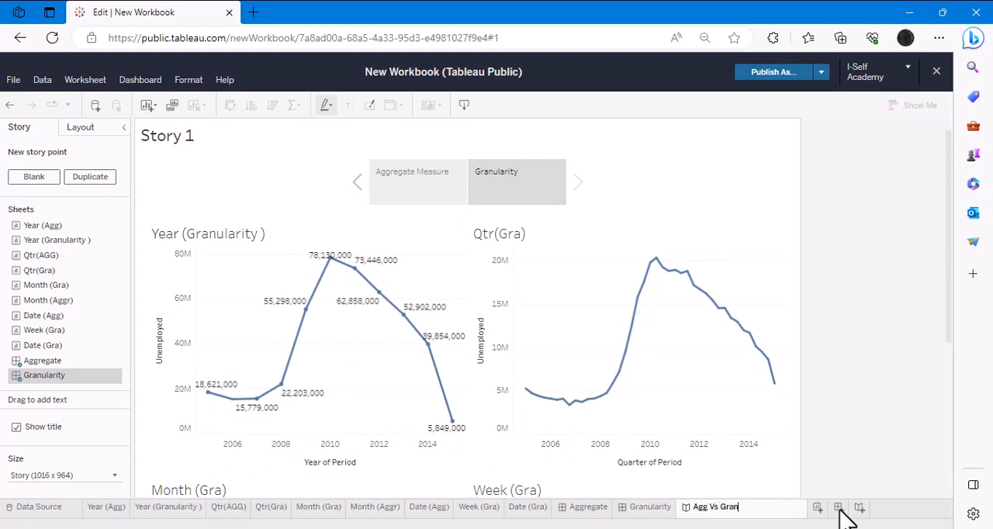
text(Agg Vs Granularity)
key(Return)
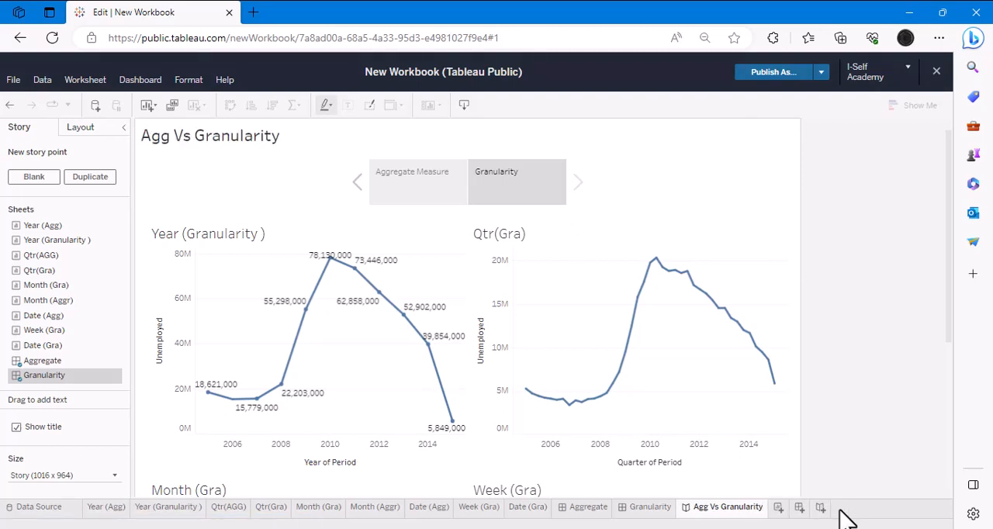
- Start publishing the workbook under the name "Aggregate vs Granularity with Unemployment", correcting the misspelled words with the spelling suggestions
click(822, 74)
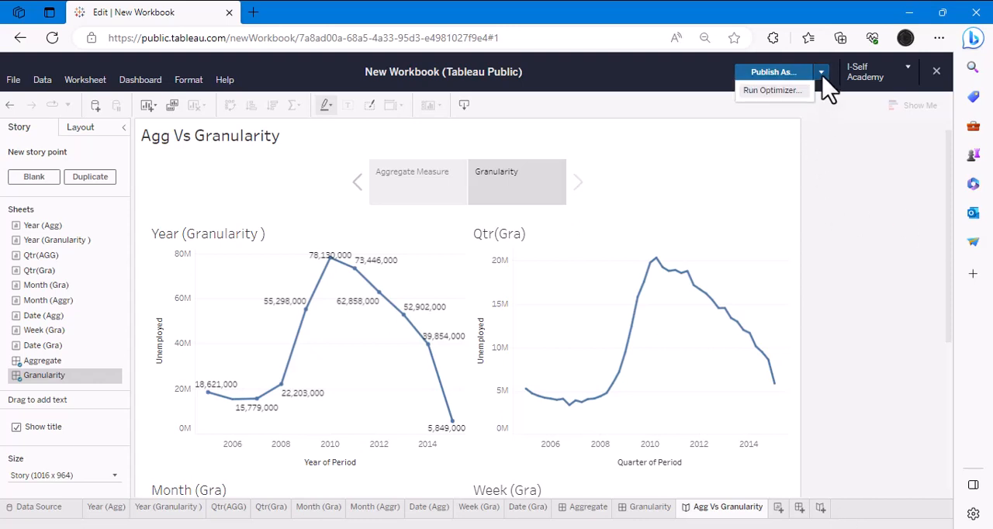
click(786, 73)
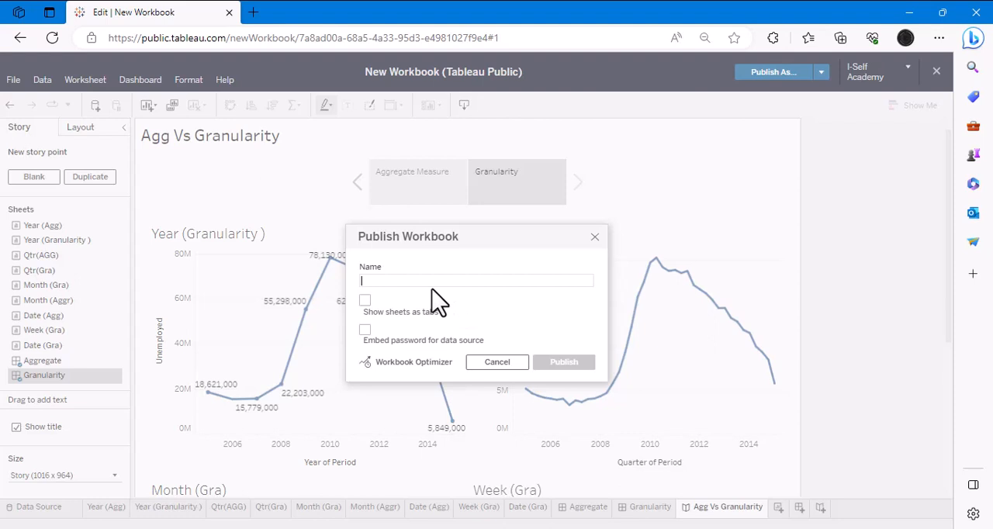
text(Aggregate vs Granuality with Unemployment)
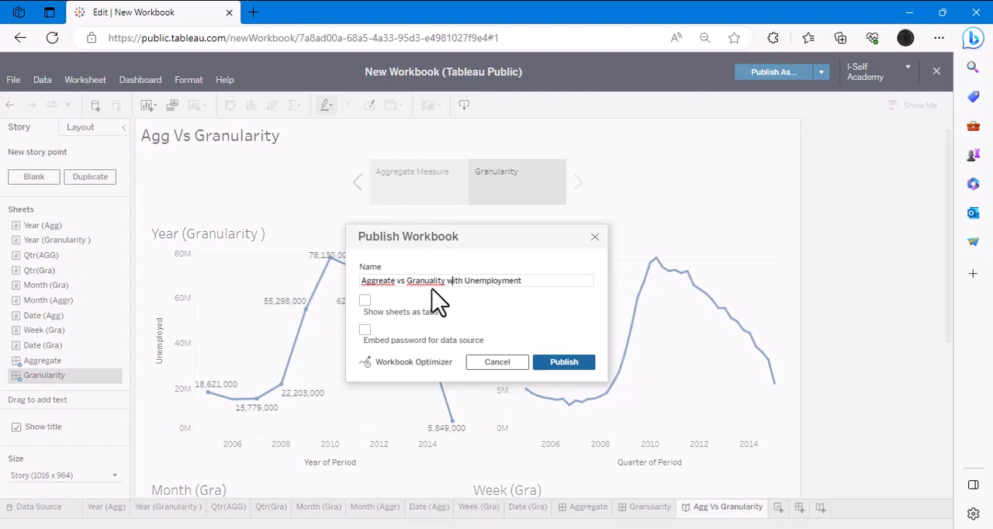
right_click(380, 280)
mouse_move(379, 287)
click(419, 296)
right_click(436, 280)
mouse_move(423, 295)
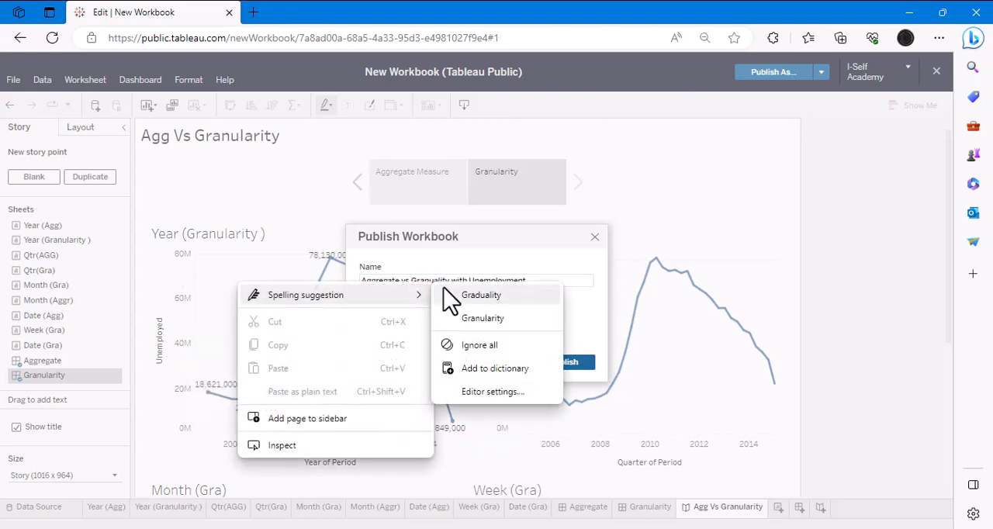
click(477, 319)
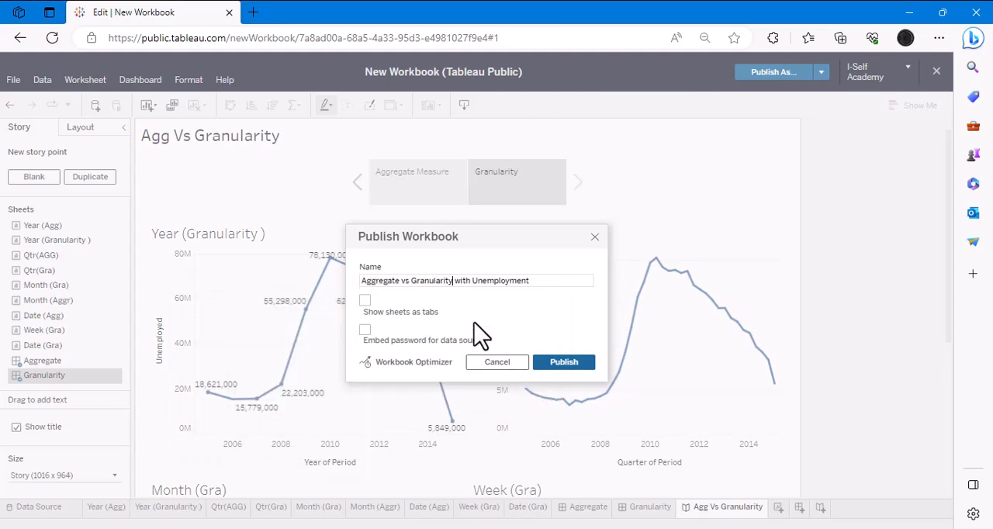
- Change the publishing name to "Aggregate vs Granularity US Unemployment 2005-2015"
click(471, 281)
key(BackSpace)
key(BackSpace)
key(BackSpace)
key(BackSpace)
key(BackSpace)
text(US)
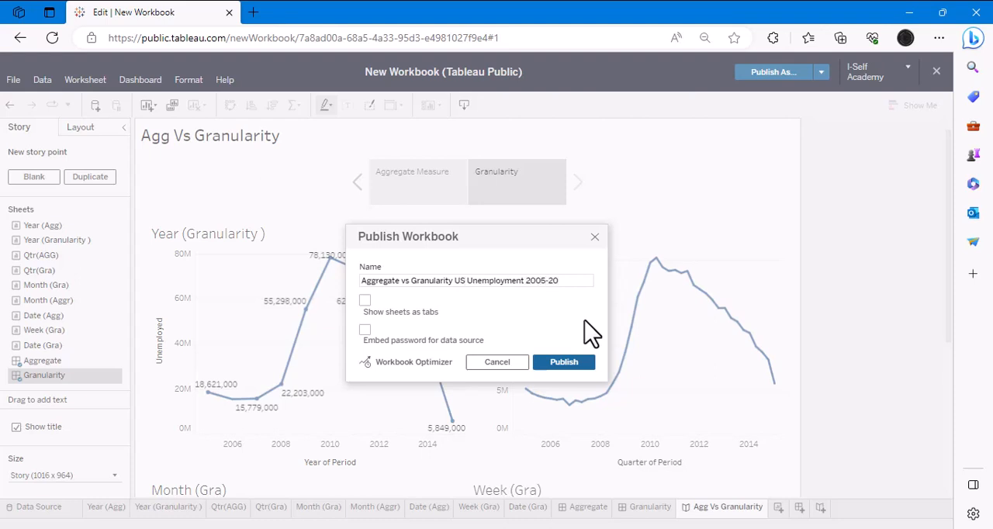
- Publish the workbook with the options to show sheets as tabs and embed the password for the data source
click(364, 300)
click(365, 330)
click(557, 364)
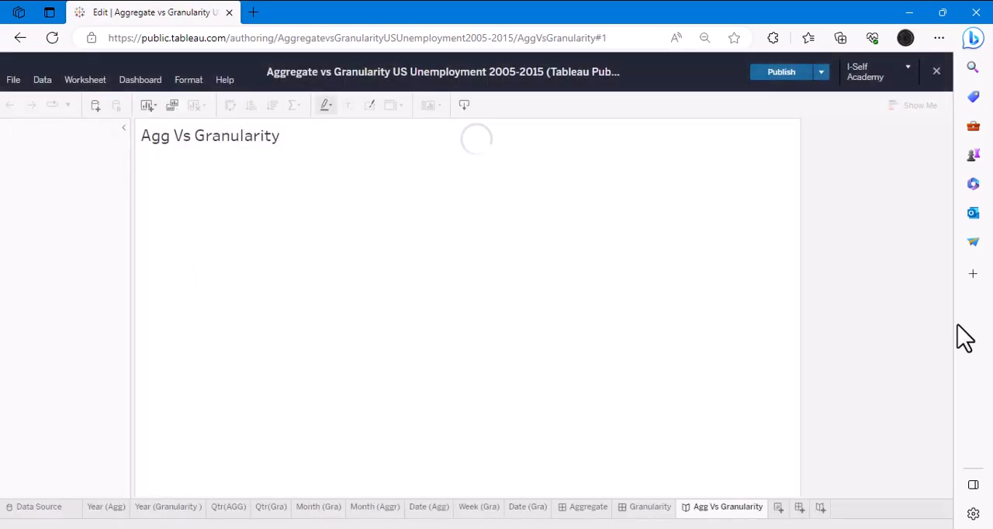
- Close the workbook's authoring view and open the account's profile page
click(936, 71)
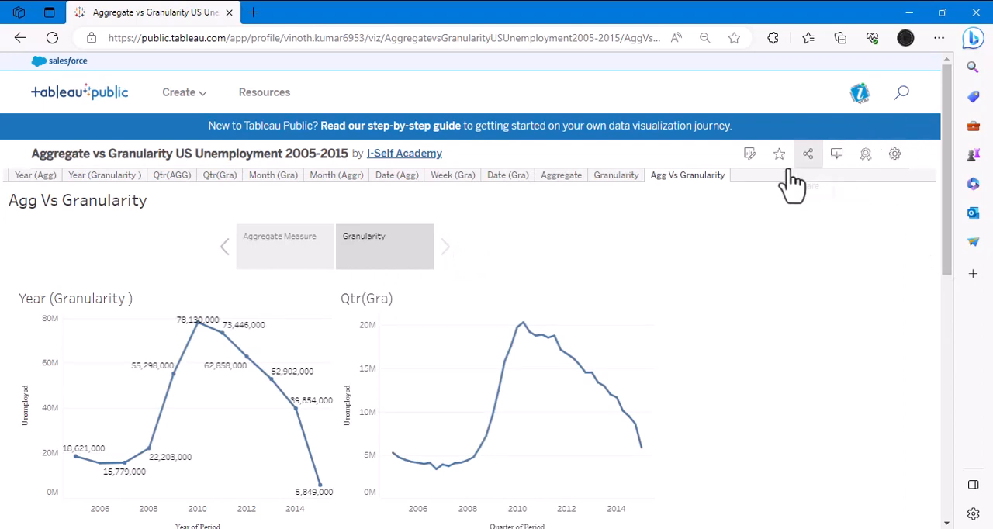
click(859, 93)
click(857, 126)
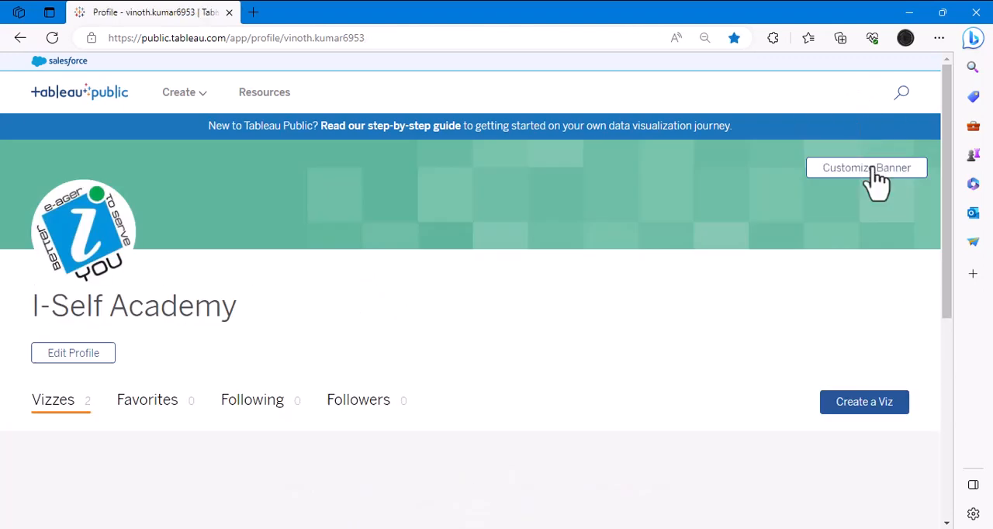
- Feature the "Aggregate vs Granularity US Unemployment 2005-2015" viz on the profile
scroll(698, 211, down, 3)
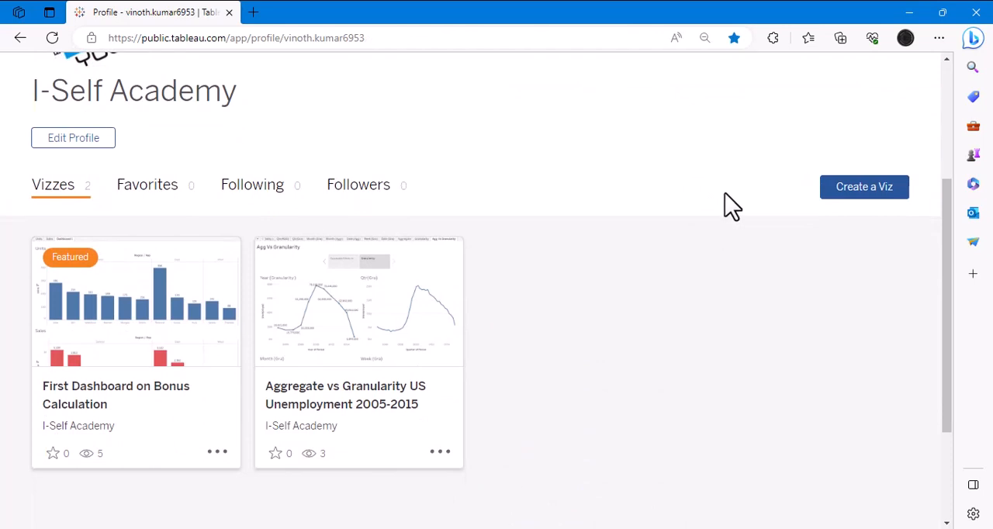
click(439, 452)
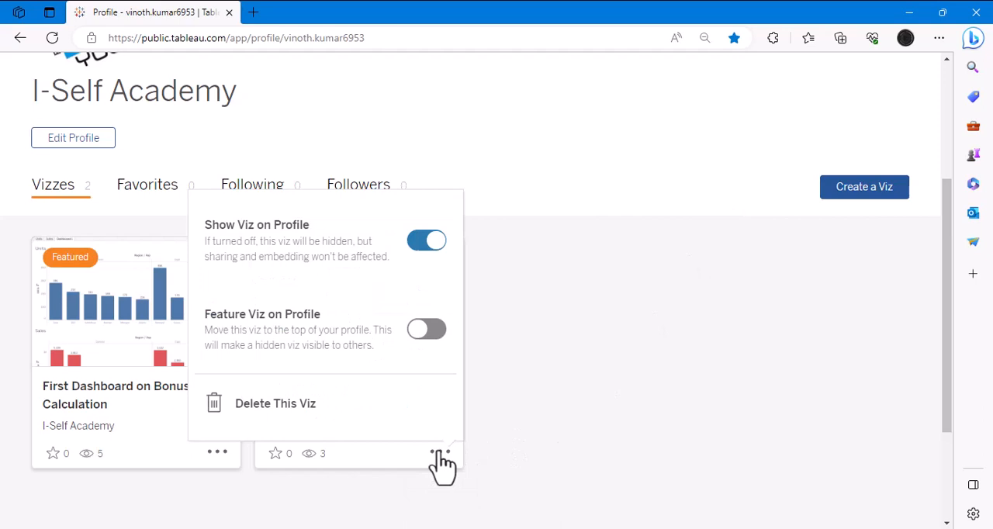
click(427, 330)
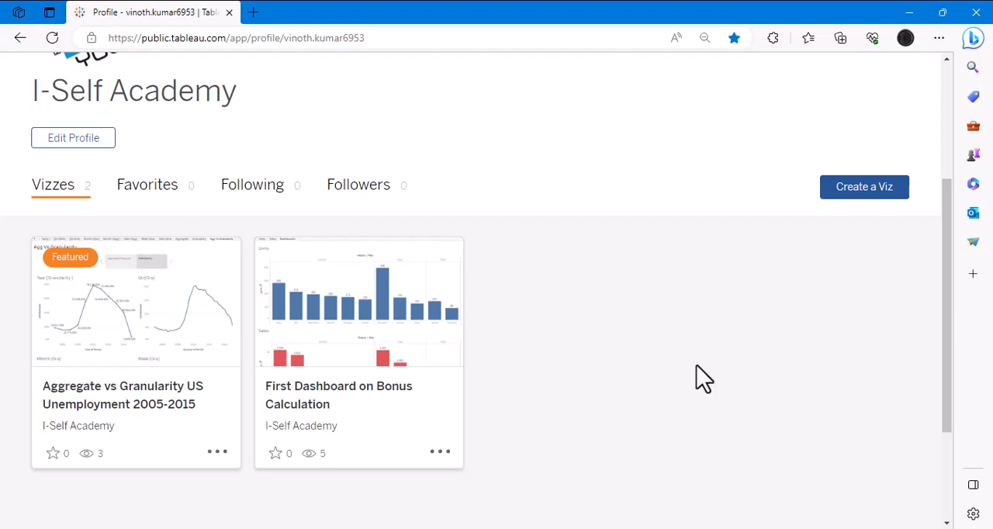
- Look over the profile page and its vizzes, and switch to the Tableau Basic Learning document in Adobe Acrobat
scroll(696, 365, up, 2)
scroll(635, 337, up, 1)
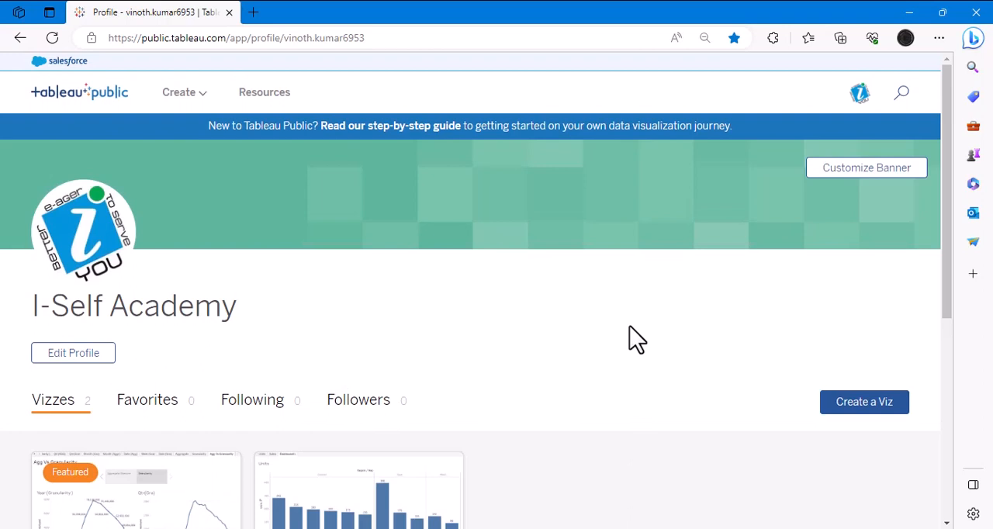
scroll(634, 337, down, 3)
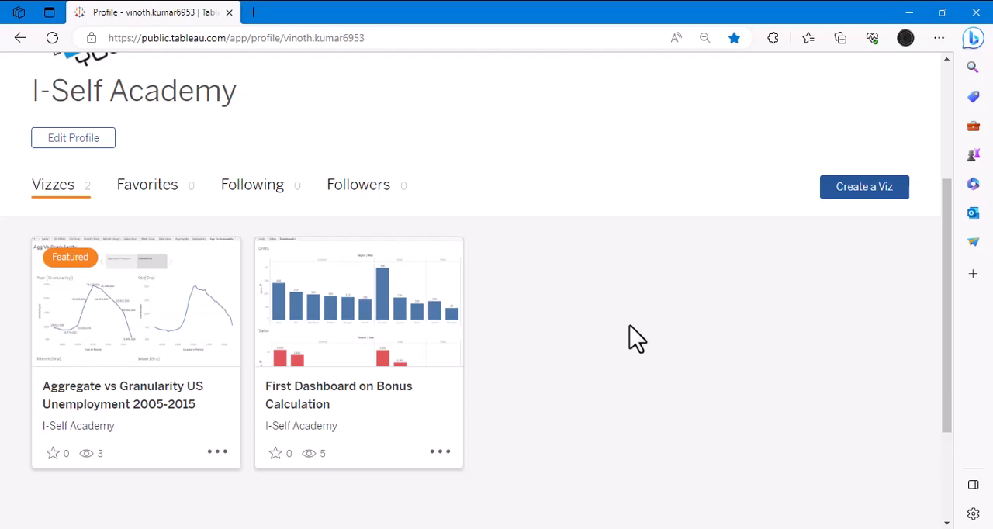
click(558, 528)
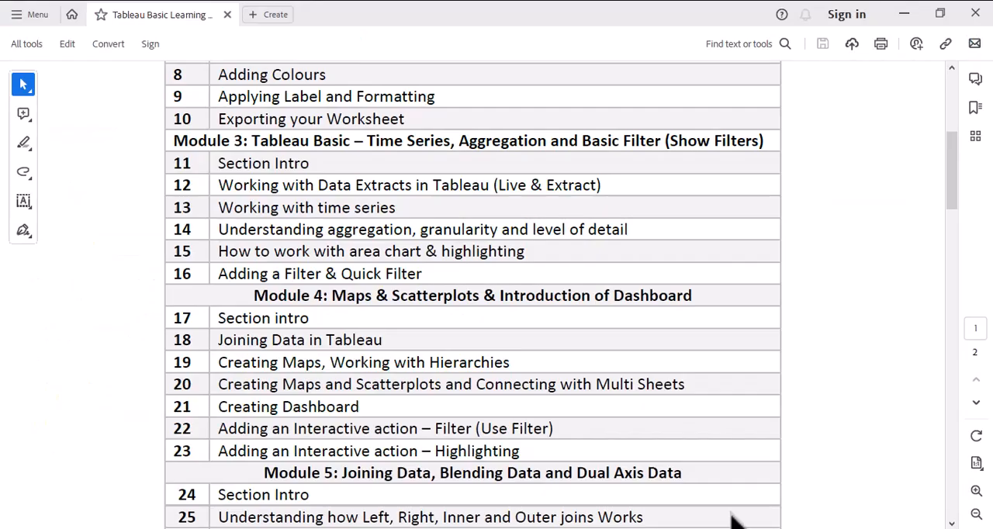